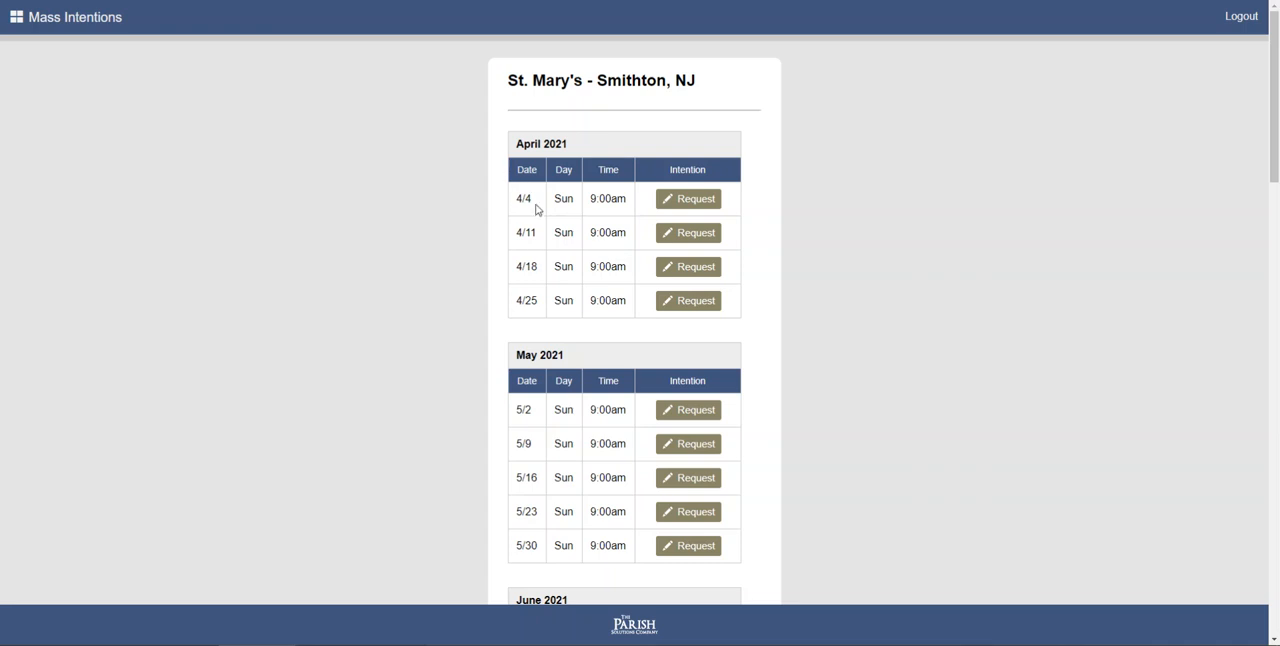
# - Start a Mass intention request for the Sunday 4/4 9:00am Mass, entering the intention's name and setting the category to Living
pyautogui.scroll(-3, 583, 282)
pyautogui.scroll(3, 585, 287)
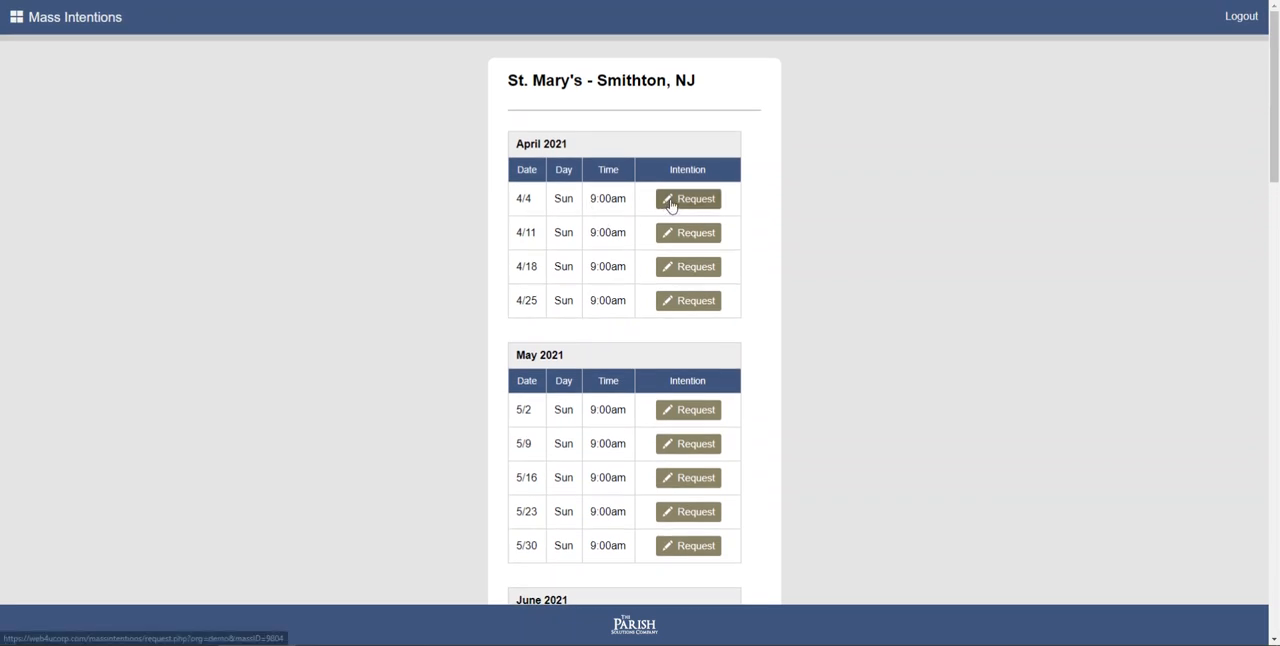
pyautogui.scroll(-2, 610, 369)
pyautogui.scroll(2, 602, 353)
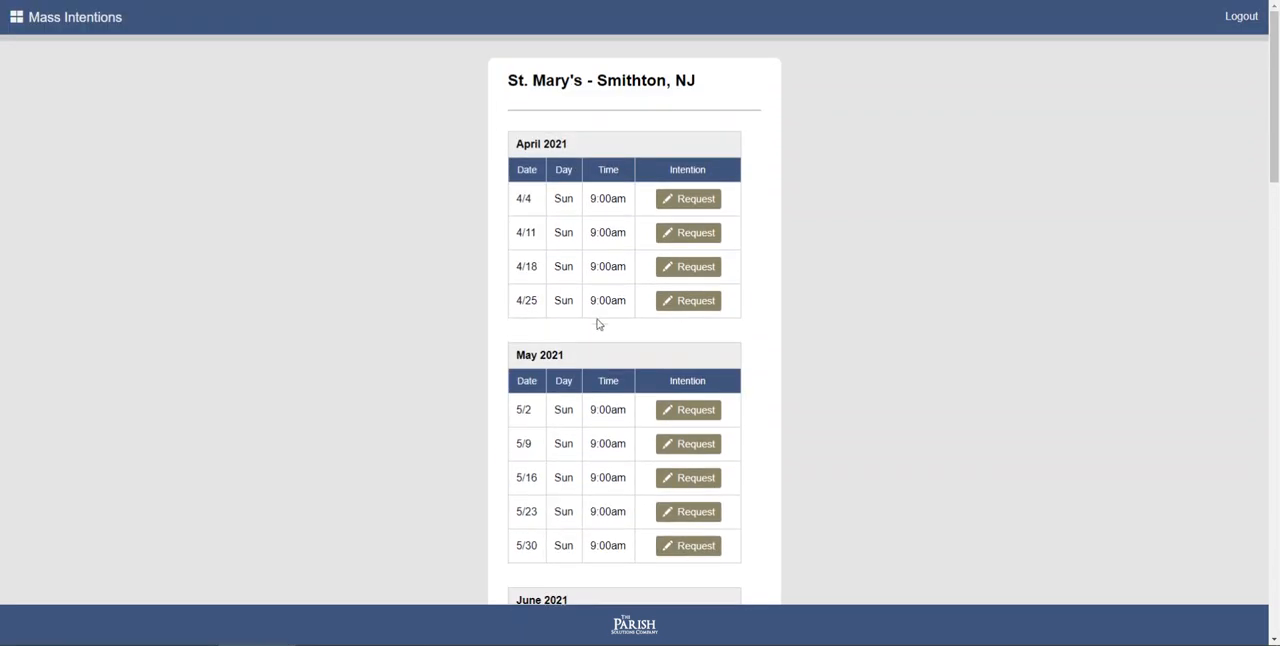
pyautogui.click(689, 206)
pyautogui.click(553, 196)
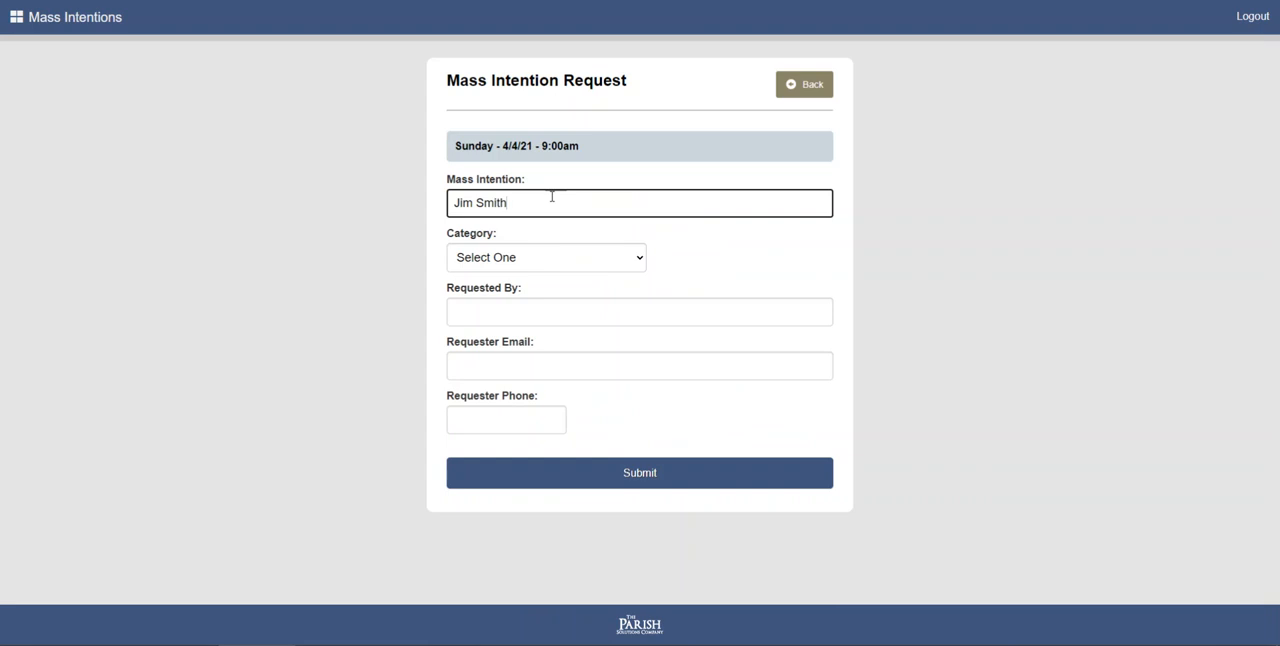
pyautogui.click(583, 258)
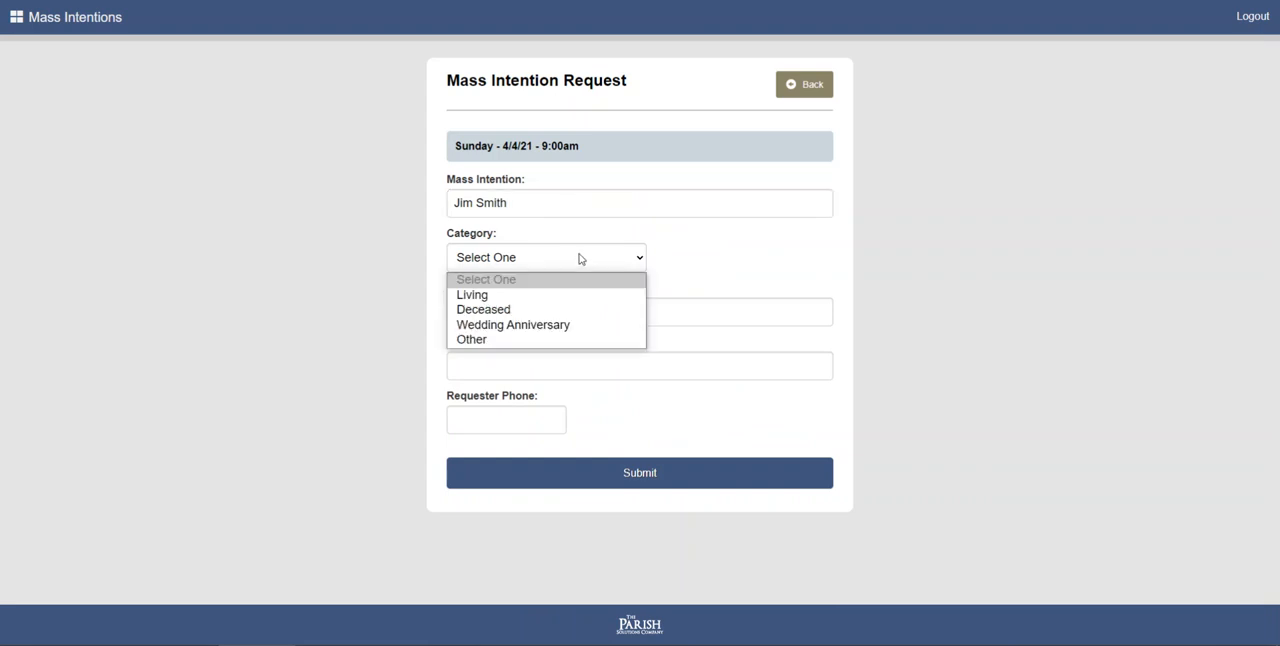
pyautogui.click(550, 295)
# - Enter the requester's name and e-mail, leave the phone number blank, and submit the Mass intention request
pyautogui.click(520, 315)
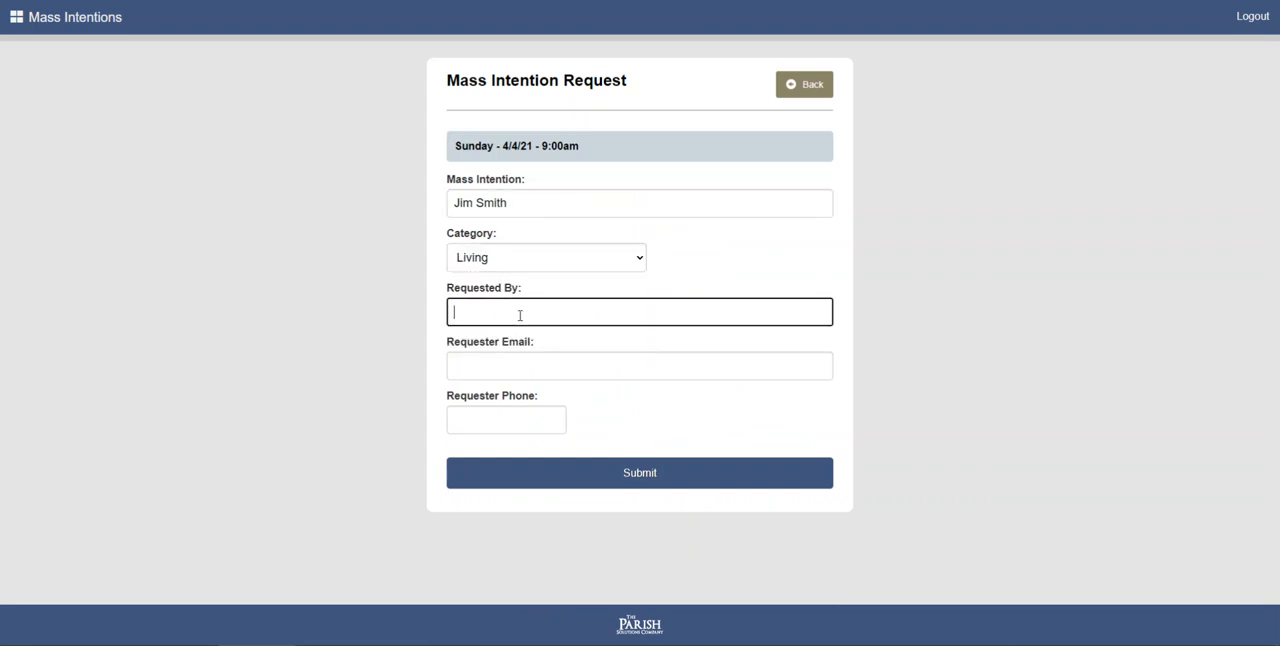
pyautogui.press('Tab')
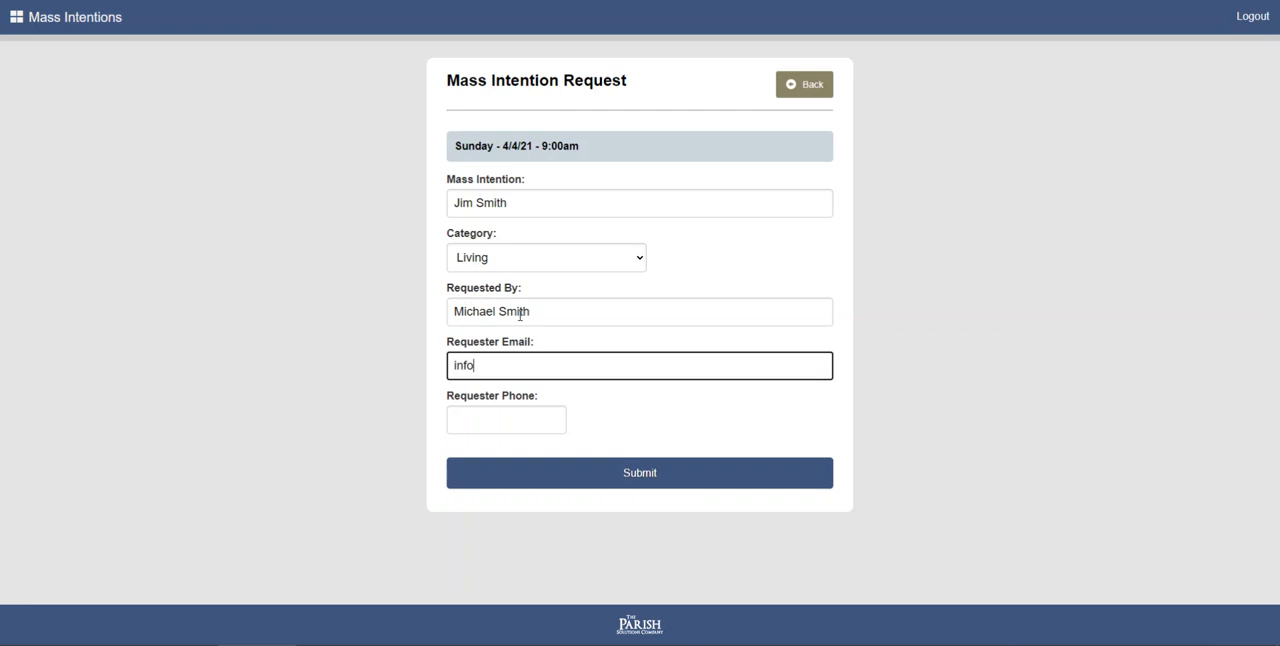
pyautogui.press('Tab')
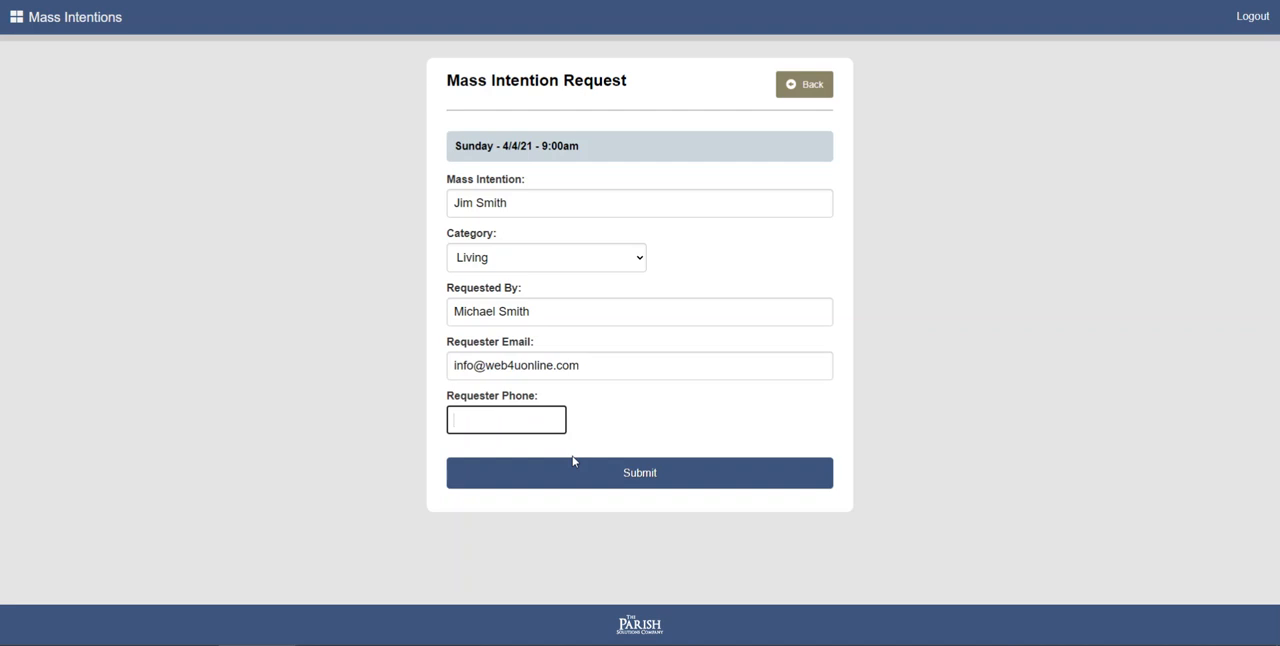
pyautogui.click(622, 481)
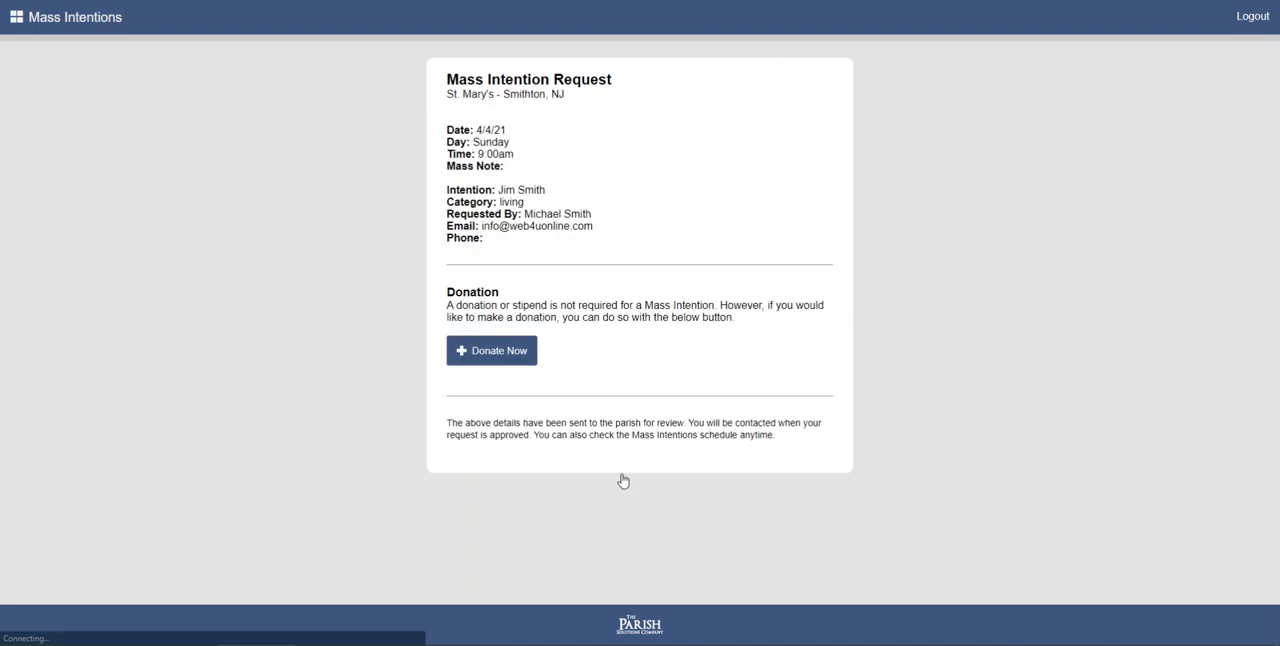
# - Open the donation form offered for the submitted Mass intention request
pyautogui.click(489, 356)
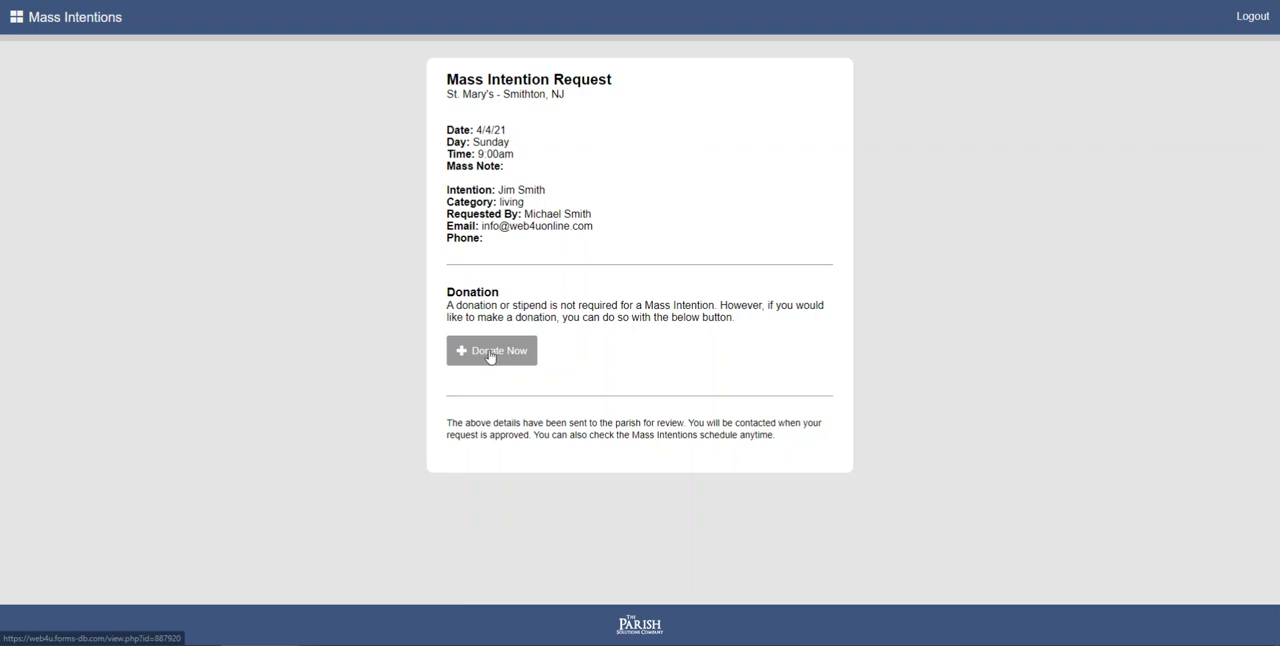
pyautogui.click(489, 356)
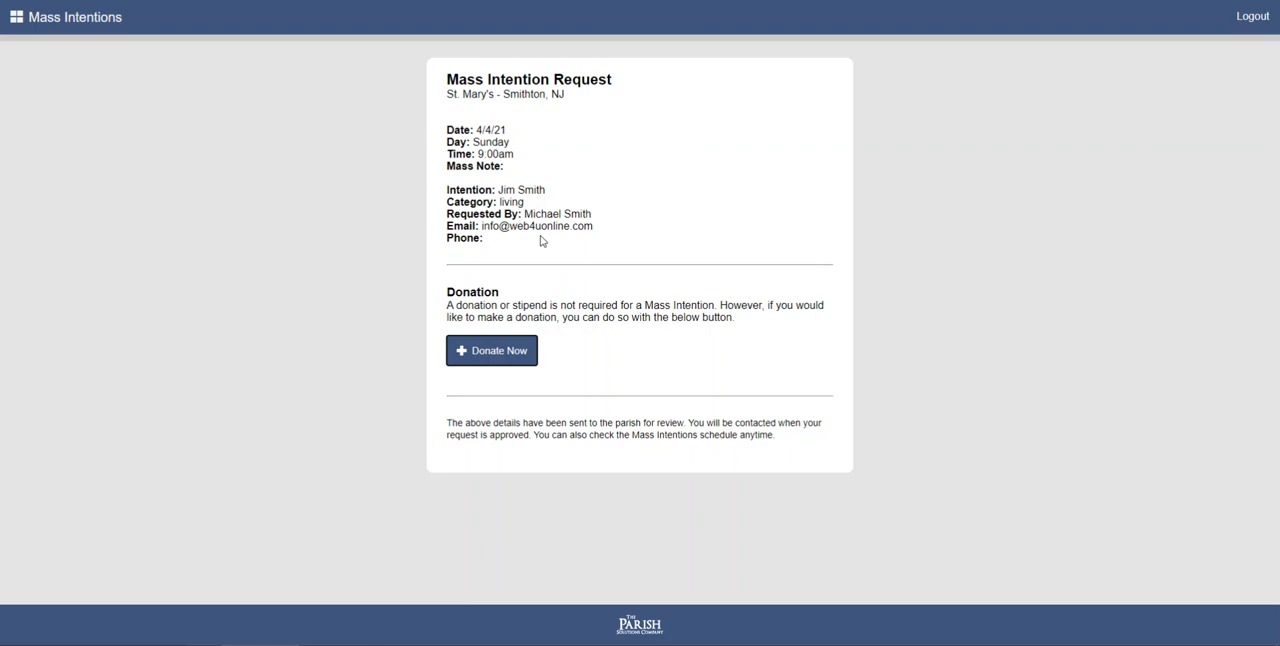
# - Log in to the Mass Intentions admin area with the admin password and dismiss the offer to save it
pyautogui.click(71, 30)
pyautogui.click(800, 204)
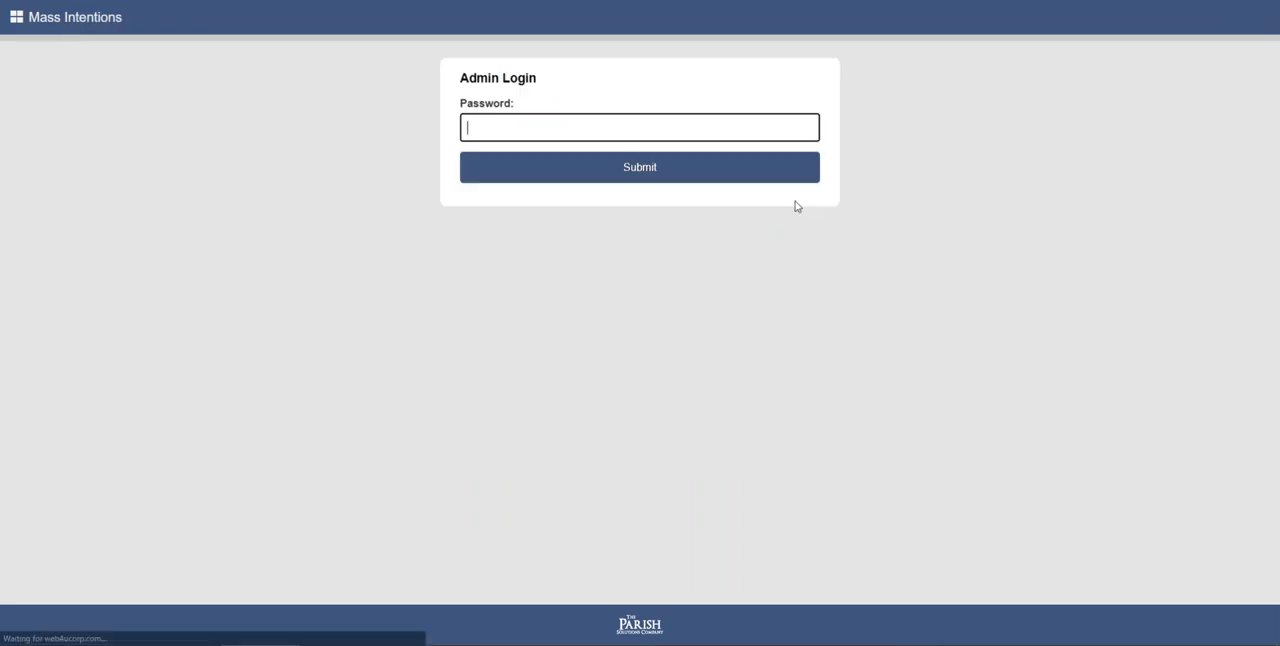
pyautogui.click(562, 125)
pyautogui.write('••••')
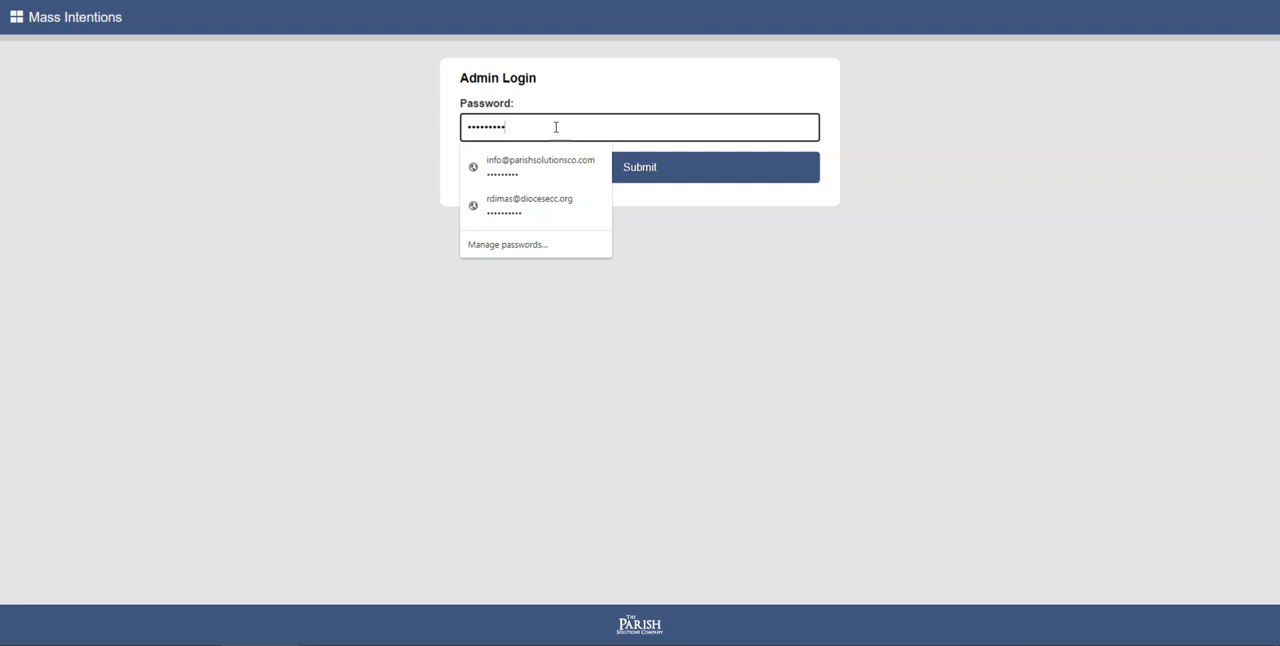
pyautogui.press('Return')
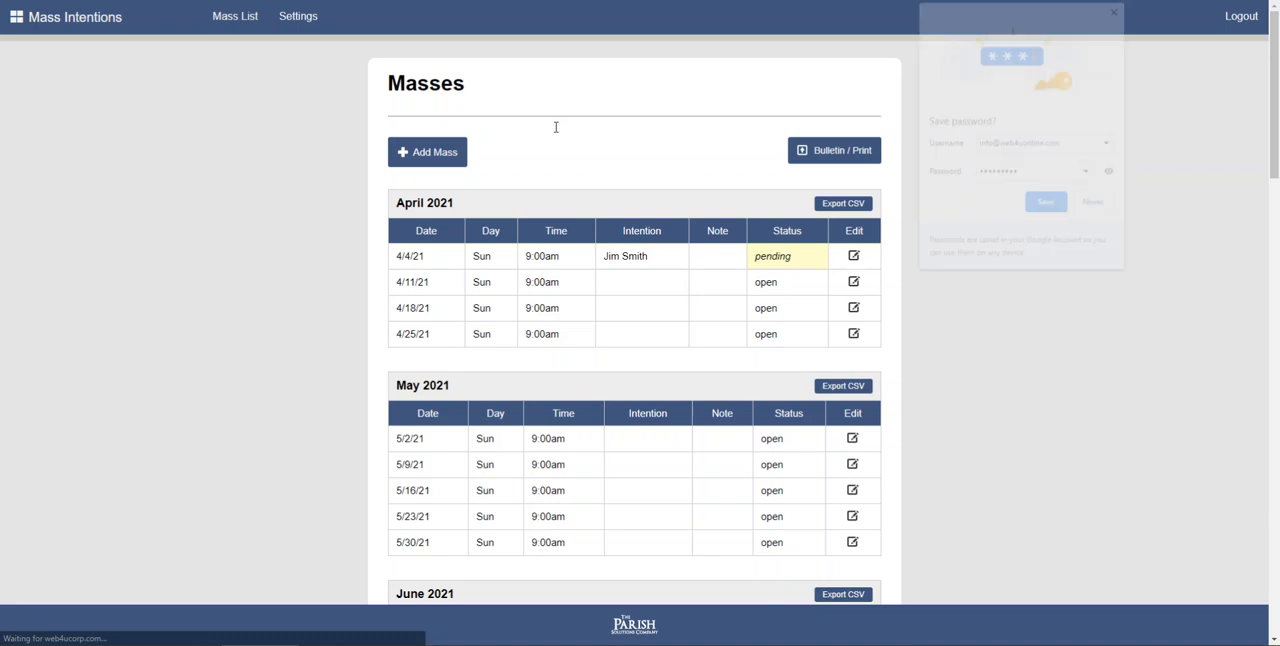
pyautogui.click(1118, 8)
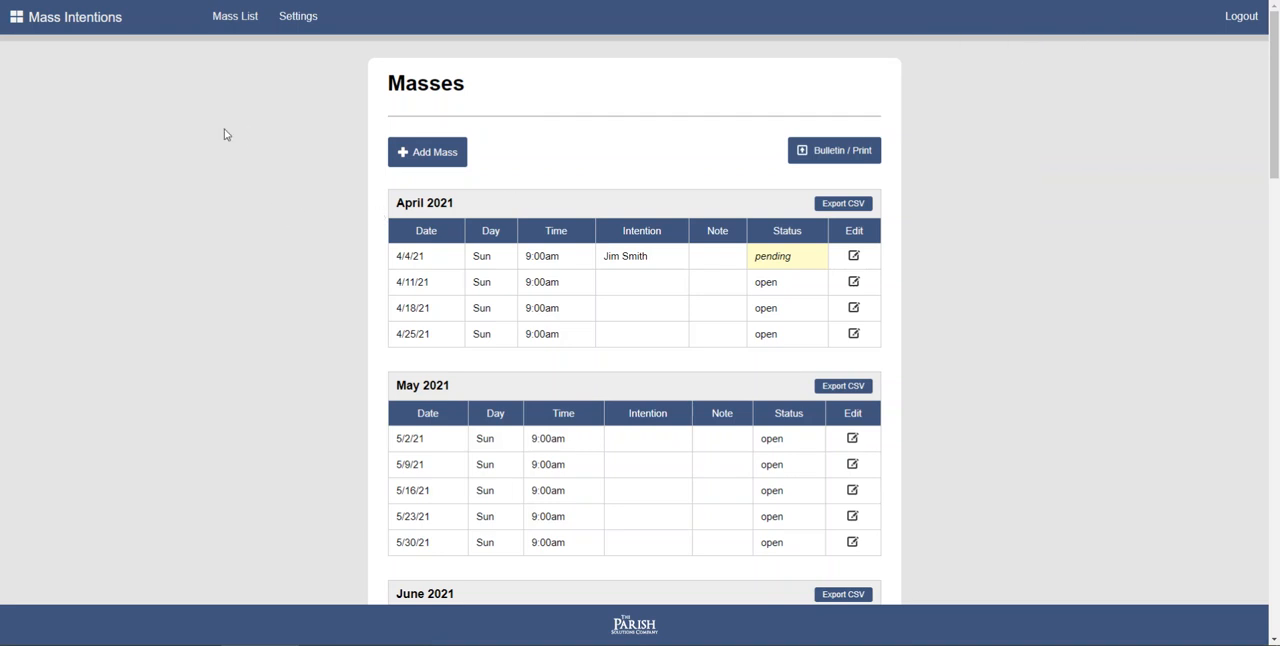
# - Set the status of the pending intention for the 4/4/21 9:00am Mass to Approved and save the change
pyautogui.scroll(-1, 249, 183)
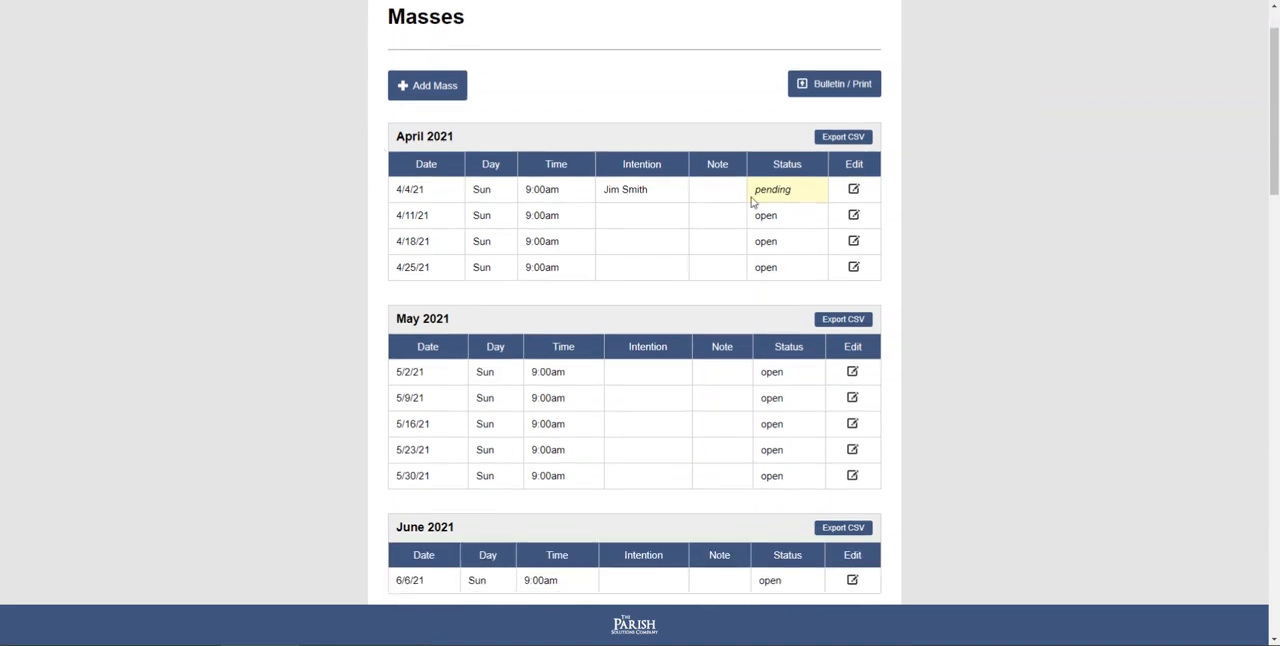
pyautogui.click(854, 192)
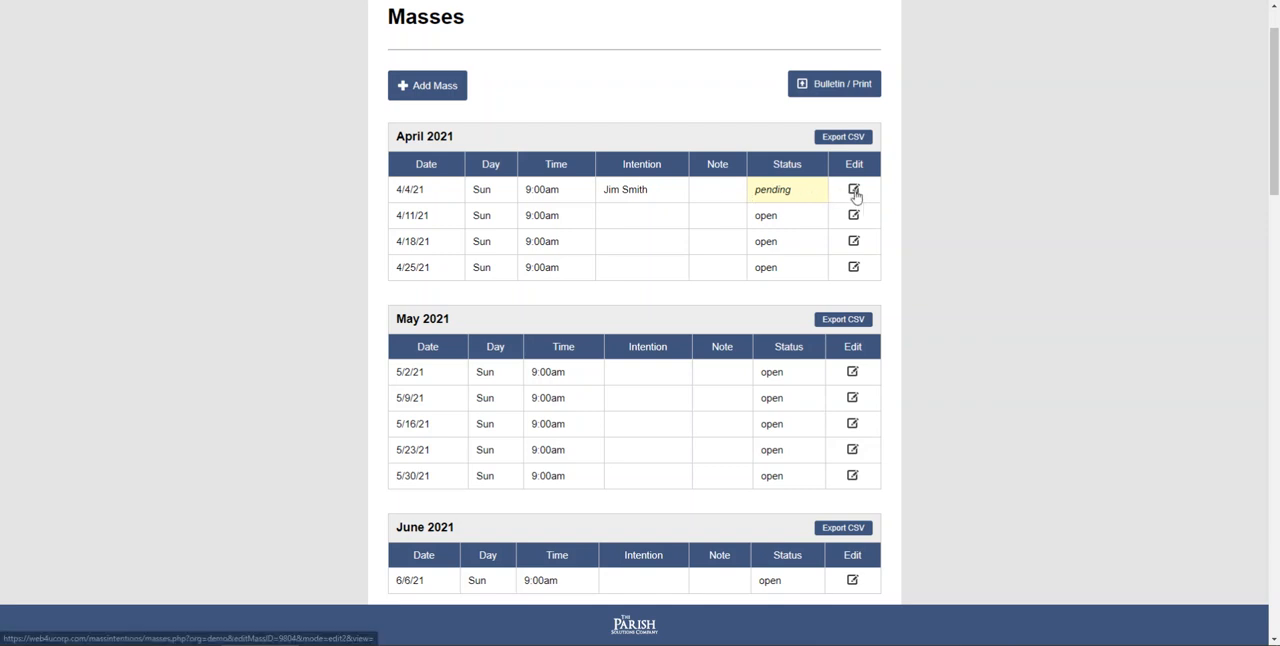
pyautogui.scroll(-3, 732, 274)
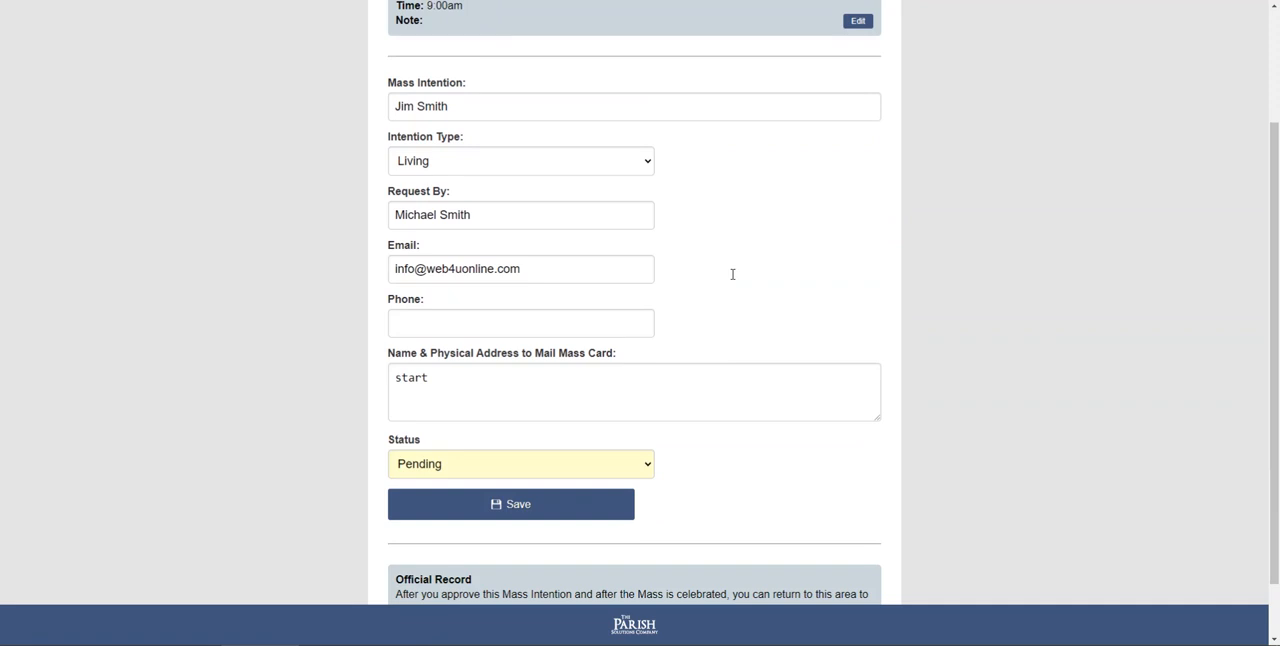
pyautogui.click(578, 470)
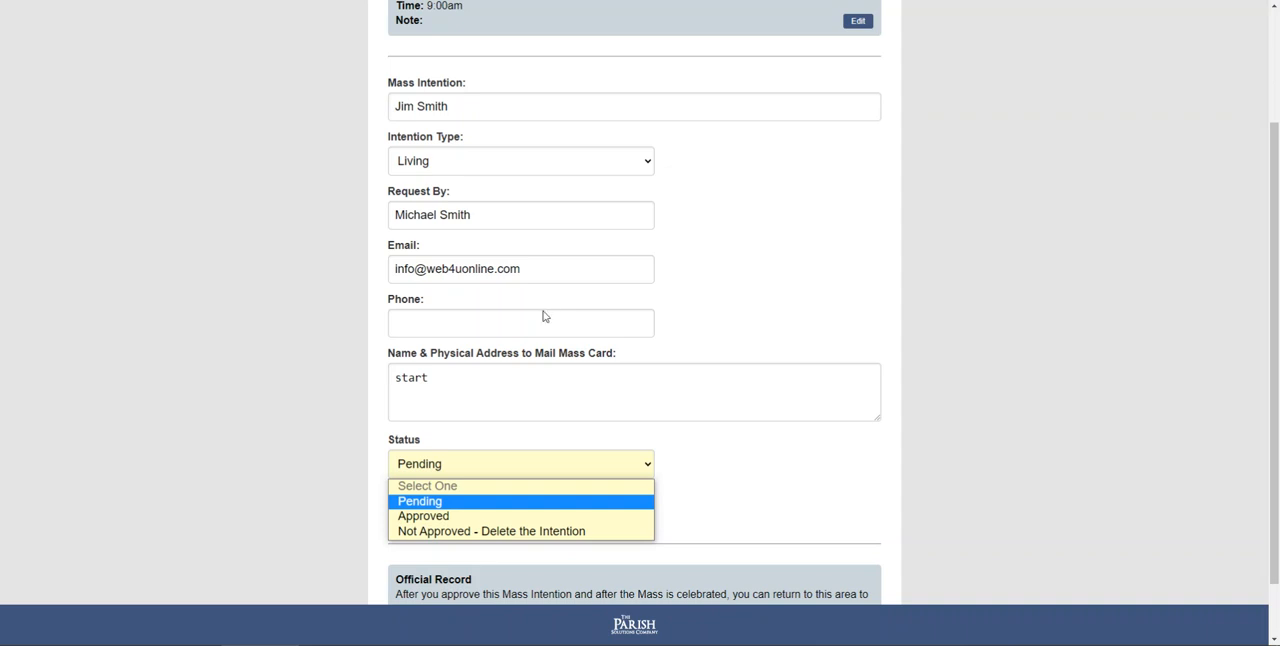
pyautogui.click(527, 516)
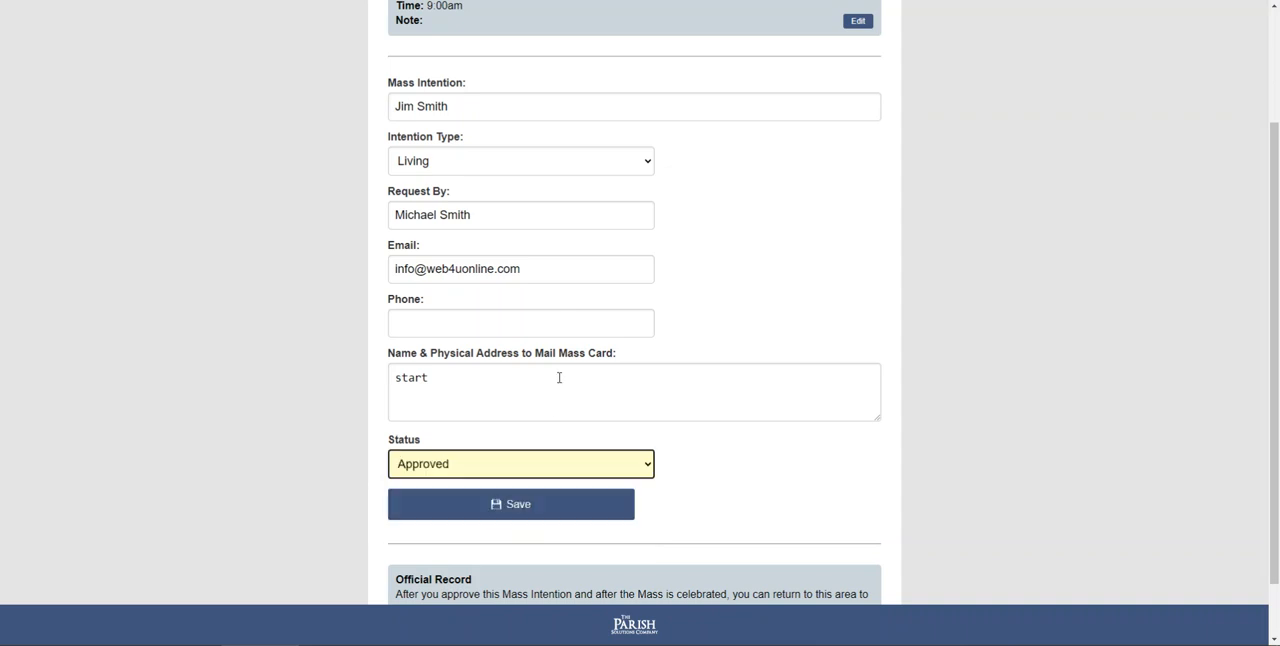
pyautogui.scroll(1, 554, 386)
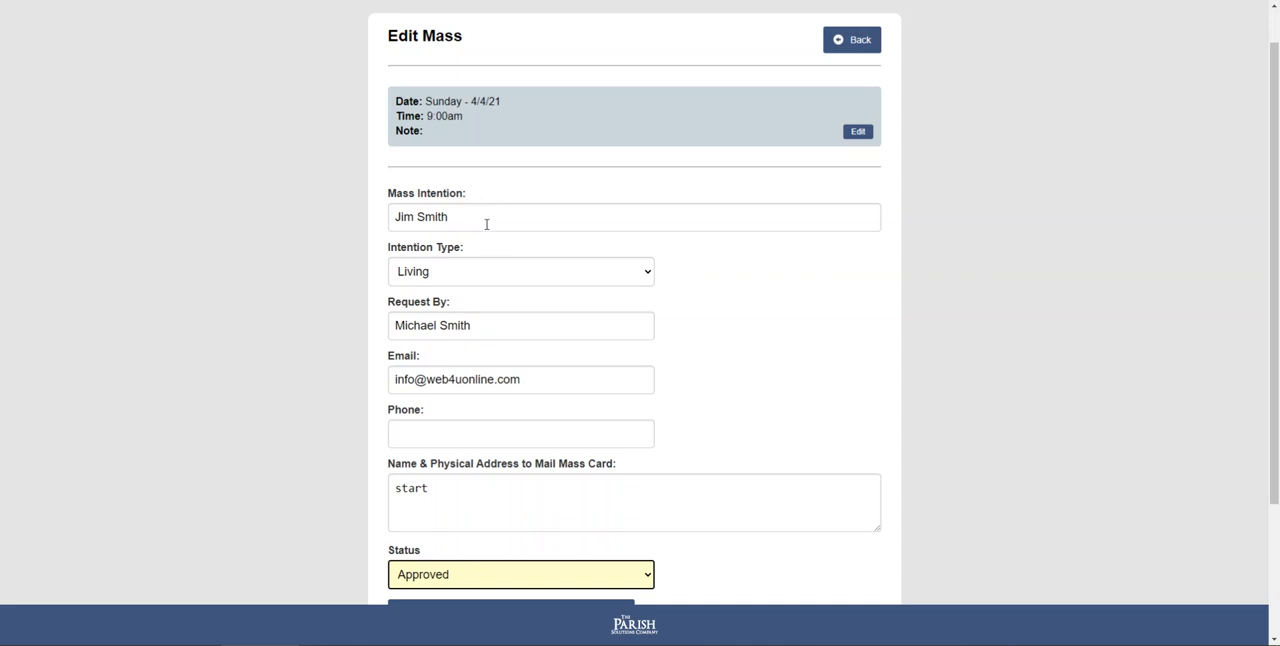
pyautogui.scroll(-2, 486, 210)
pyautogui.scroll(1, 503, 286)
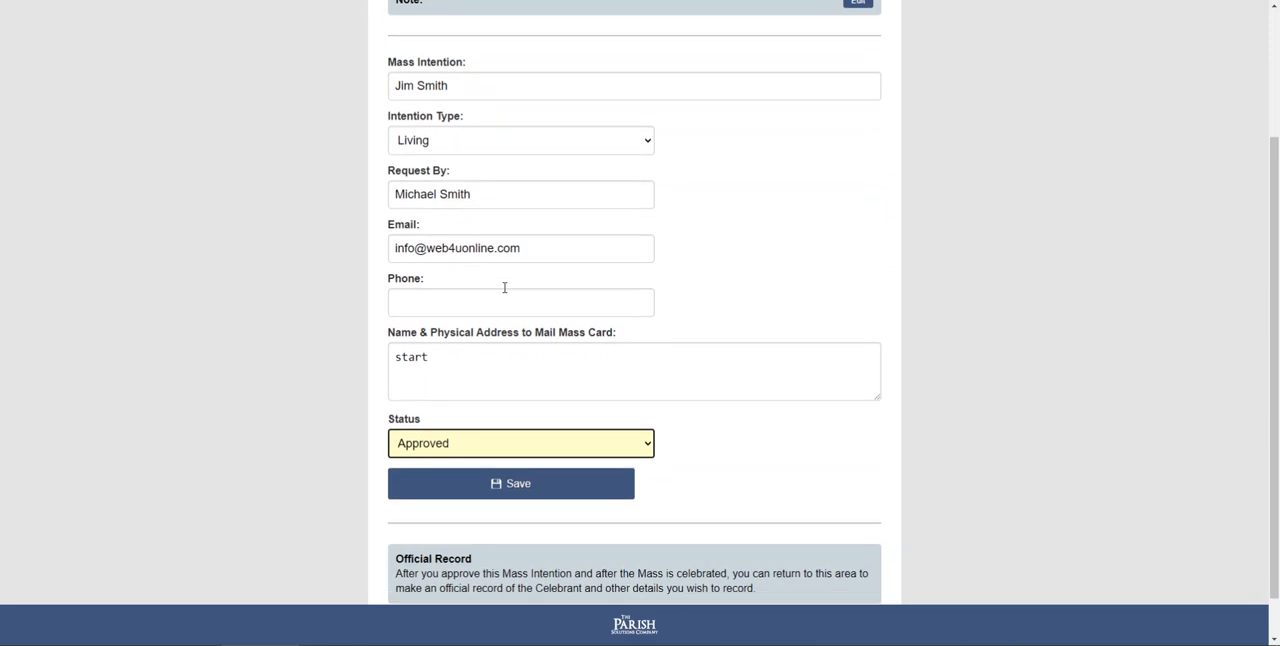
pyautogui.scroll(-1, 505, 300)
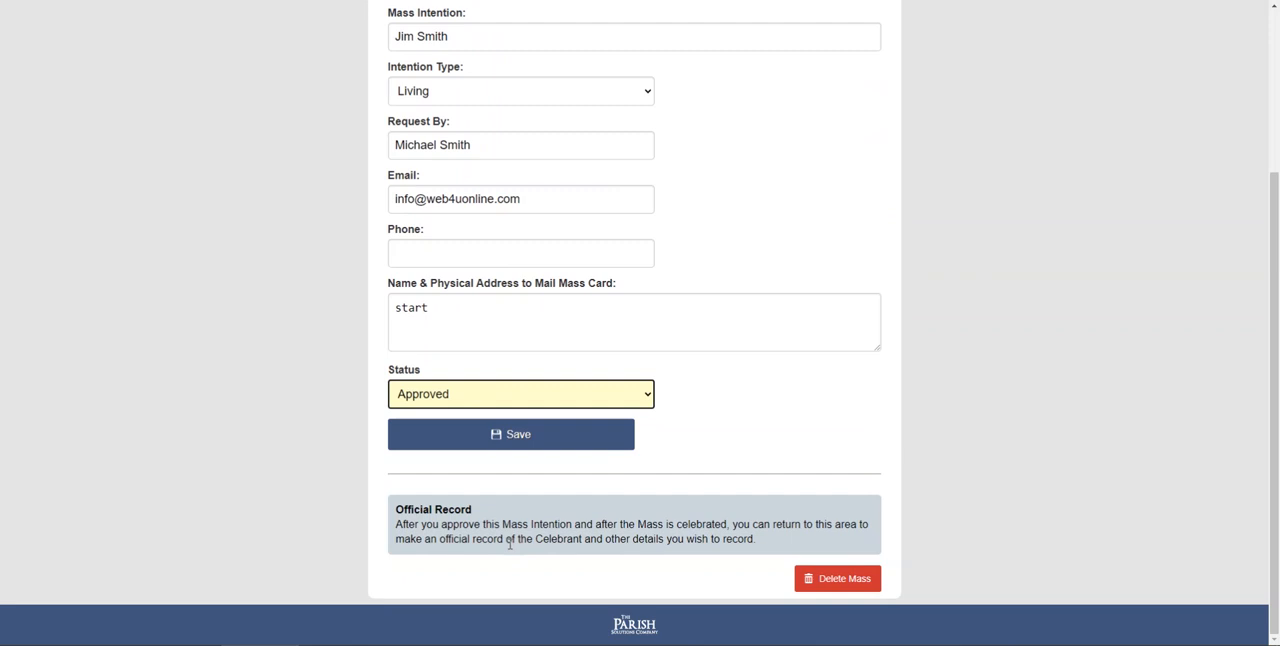
pyautogui.click(497, 440)
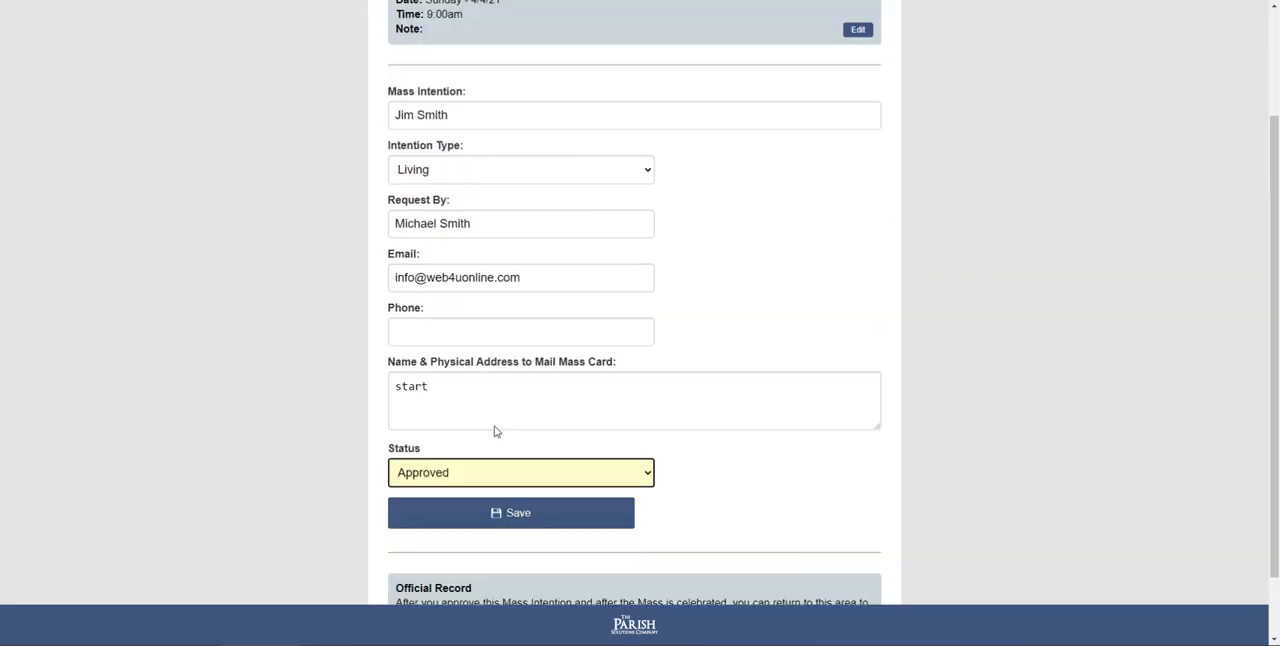
pyautogui.scroll(-2, 469, 385)
pyautogui.click(508, 440)
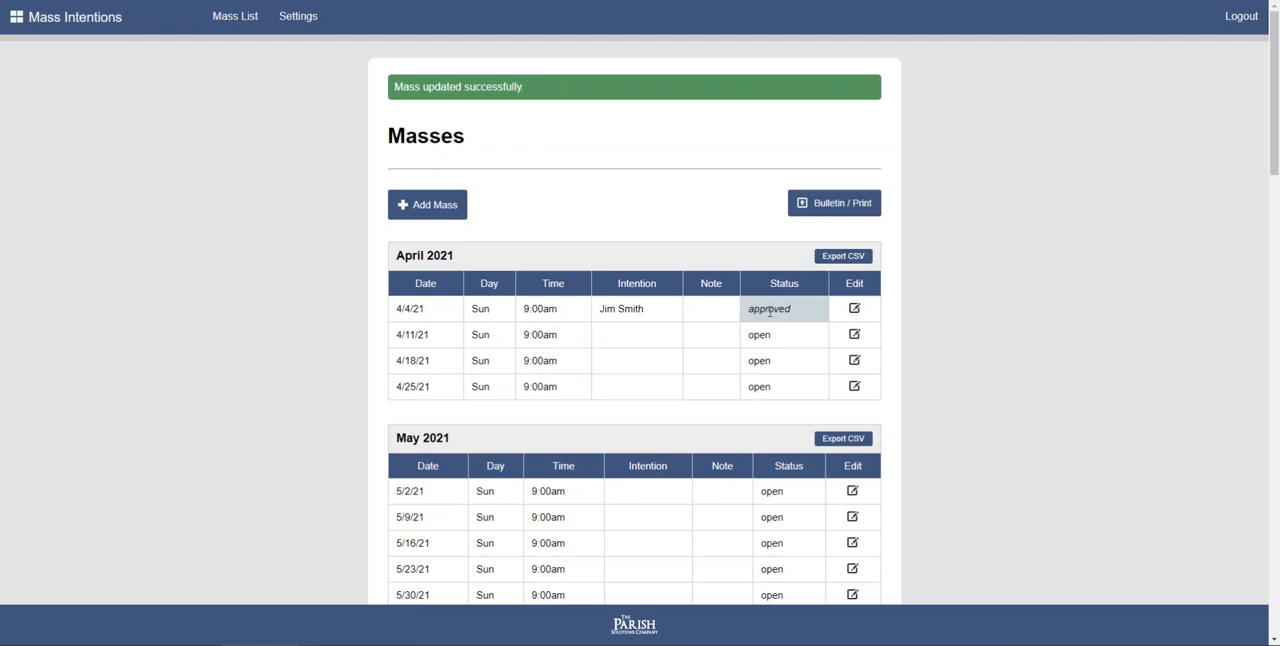
# - Save the example celebrant text with "Card mailed Nov 2, 2020" as the 4/4/21 Mass's official record, then return to the Mass list
pyautogui.click(854, 309)
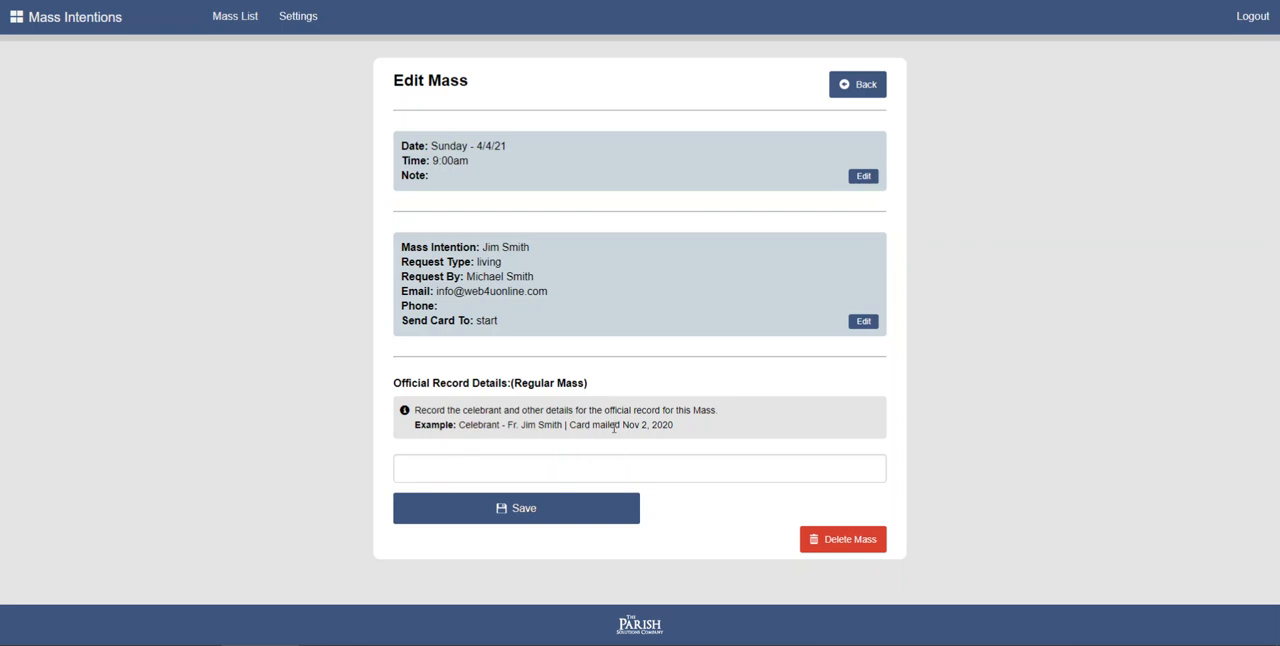
pyautogui.moveTo(674, 428); pyautogui.dragTo(588, 422)
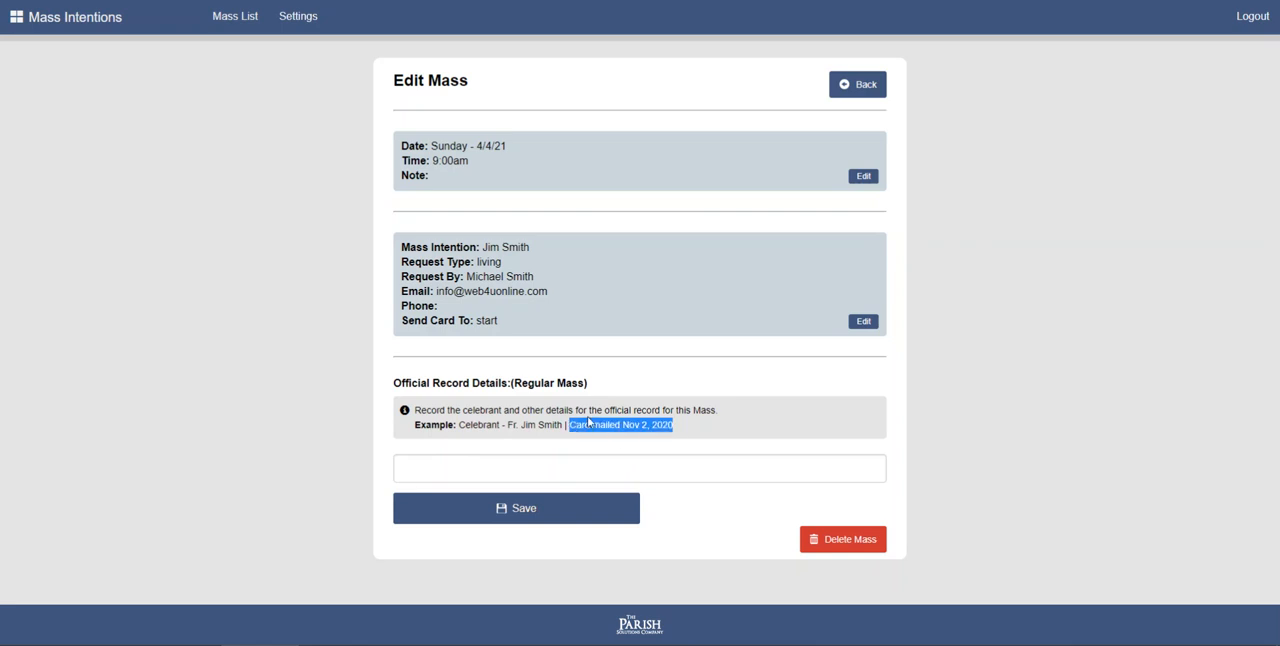
pyautogui.click(514, 468)
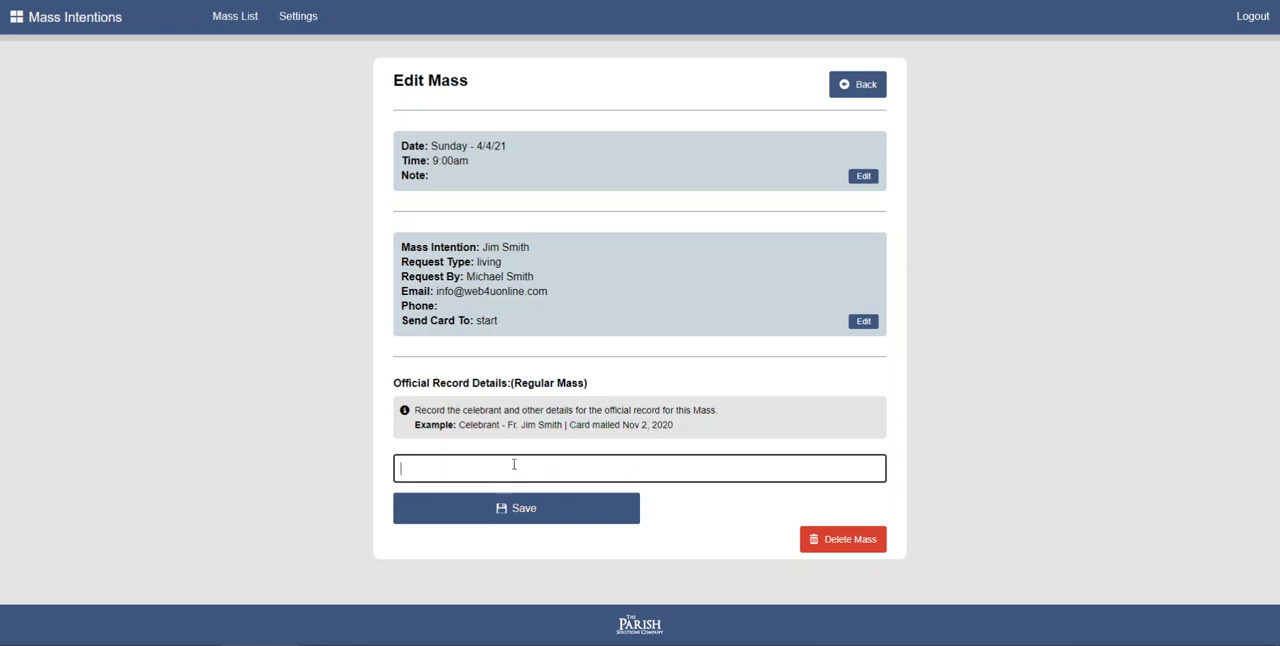
pyautogui.moveTo(456, 425); pyautogui.dragTo(723, 440)
pyautogui.hotkey('ctrl', 'c')
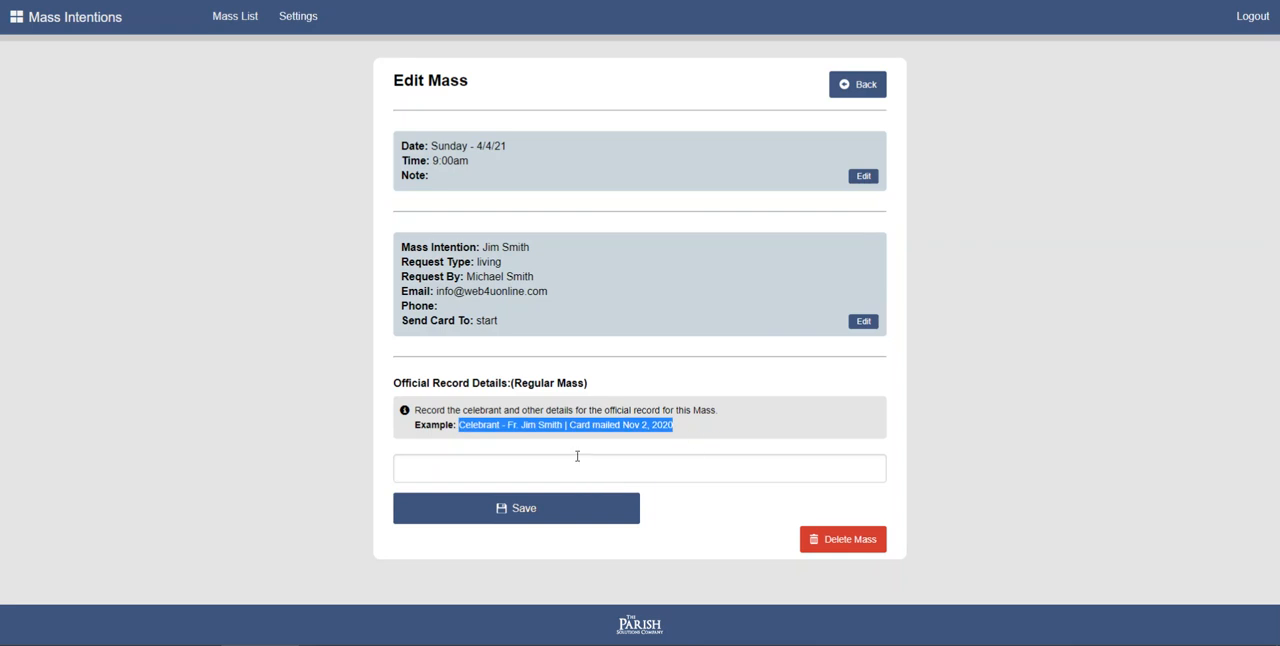
pyautogui.click(571, 465)
pyautogui.hotkey('ctrl', 'v')
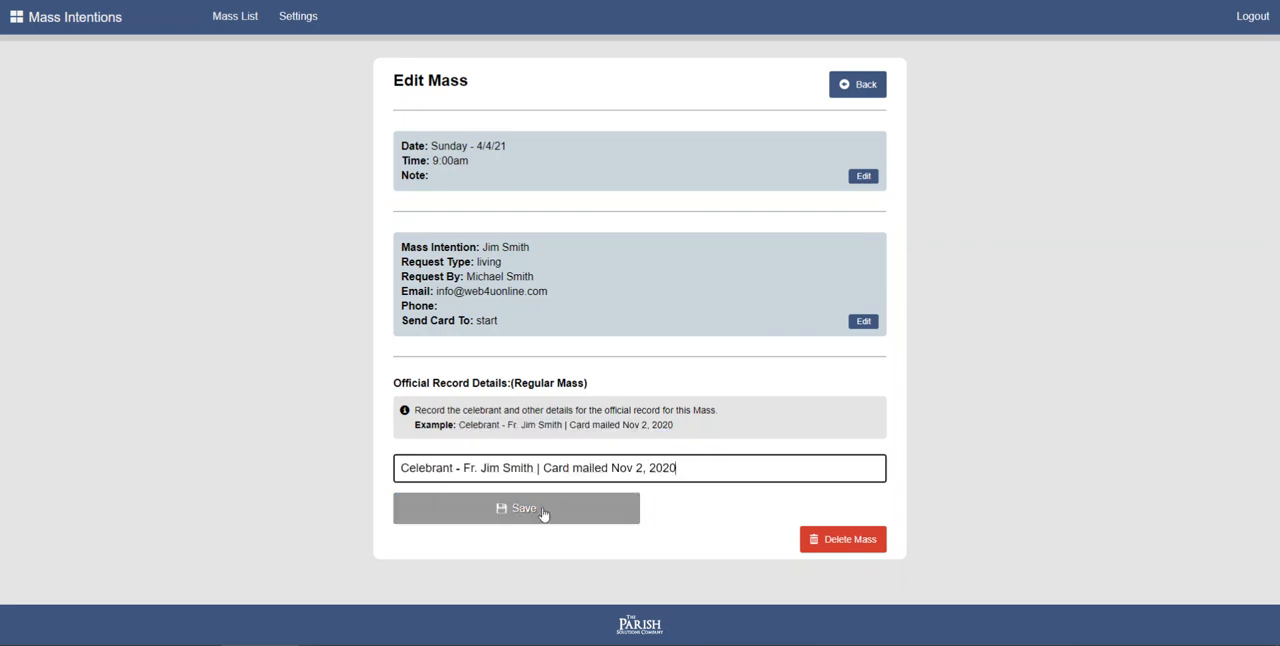
pyautogui.click(542, 512)
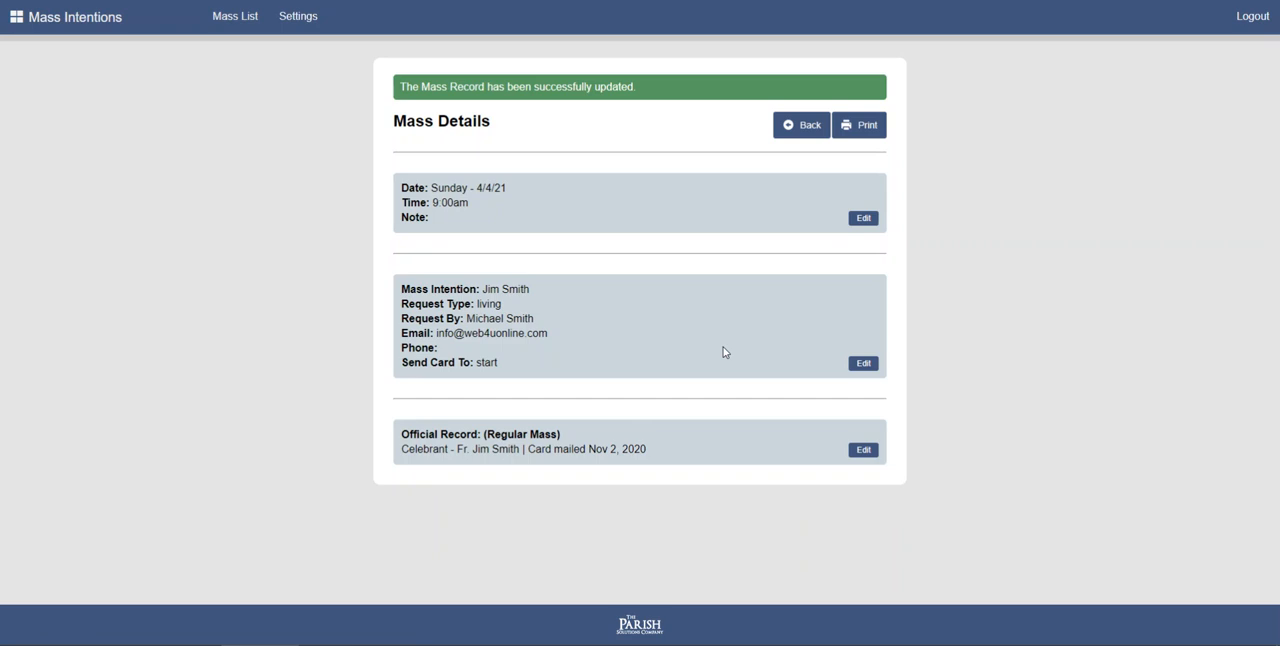
pyautogui.click(810, 132)
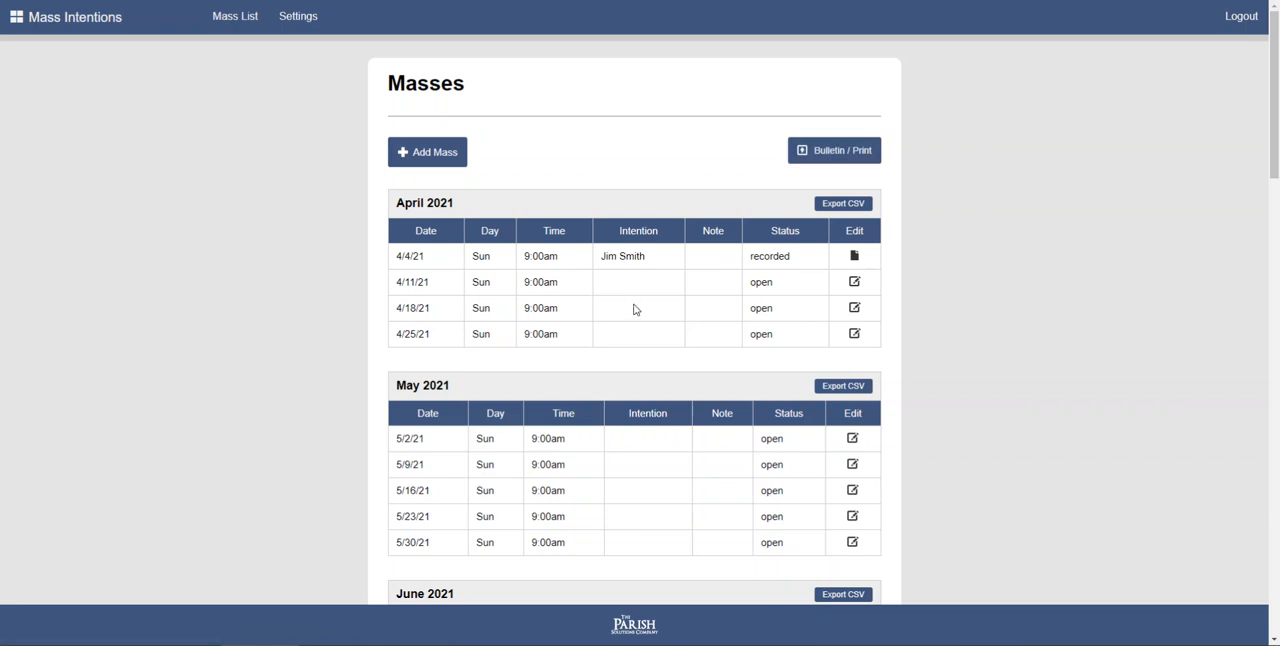
# - Start a new Mass dated 05/02/2021 and set its time to 11:00am
pyautogui.scroll(-3, 632, 310)
pyautogui.scroll(3, 632, 310)
pyautogui.click(440, 158)
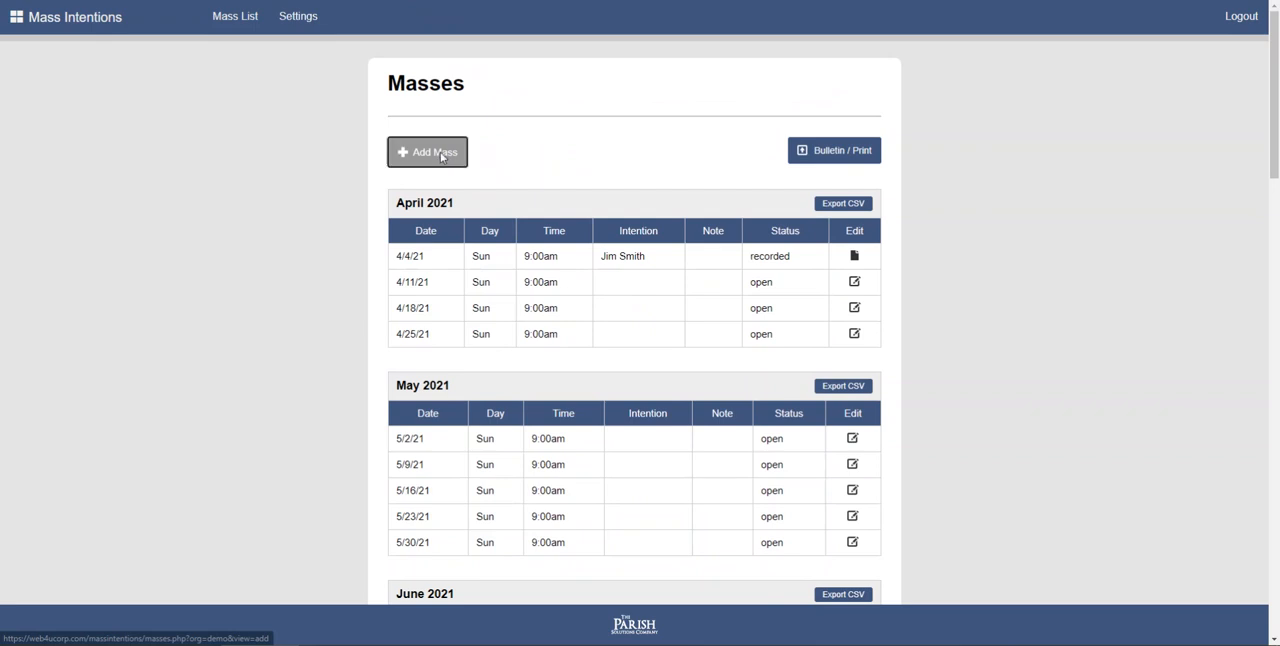
pyautogui.scroll(-1, 605, 217)
pyautogui.click(485, 166)
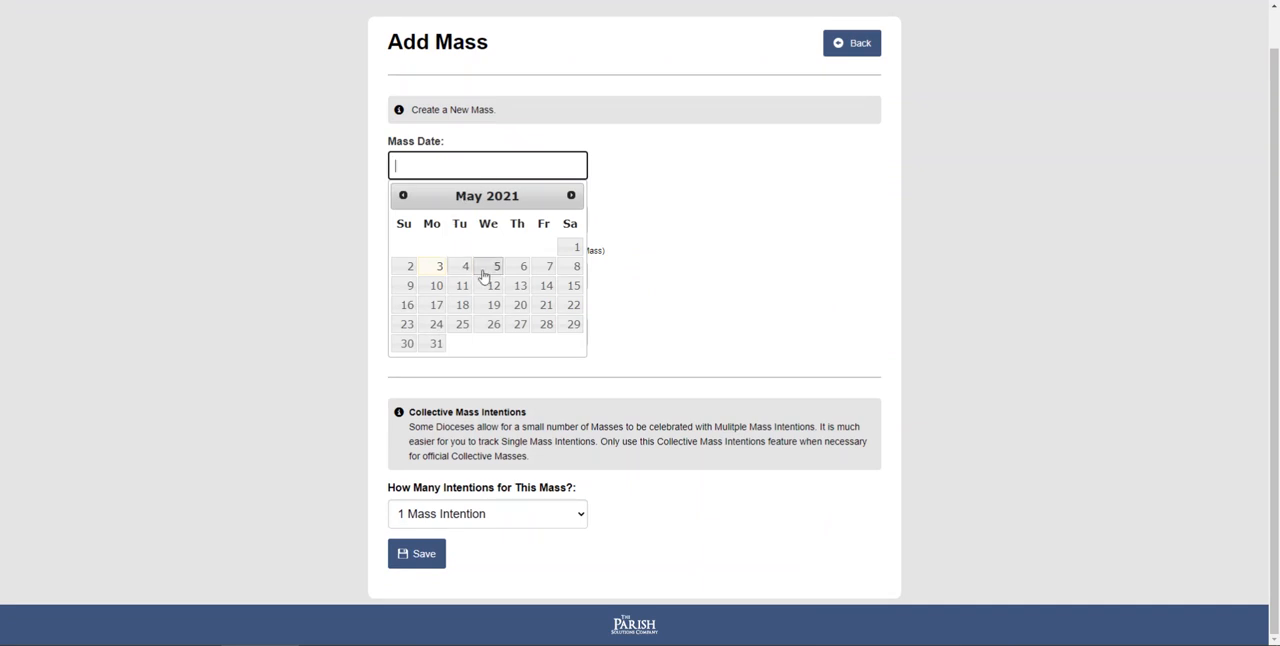
pyautogui.click(404, 267)
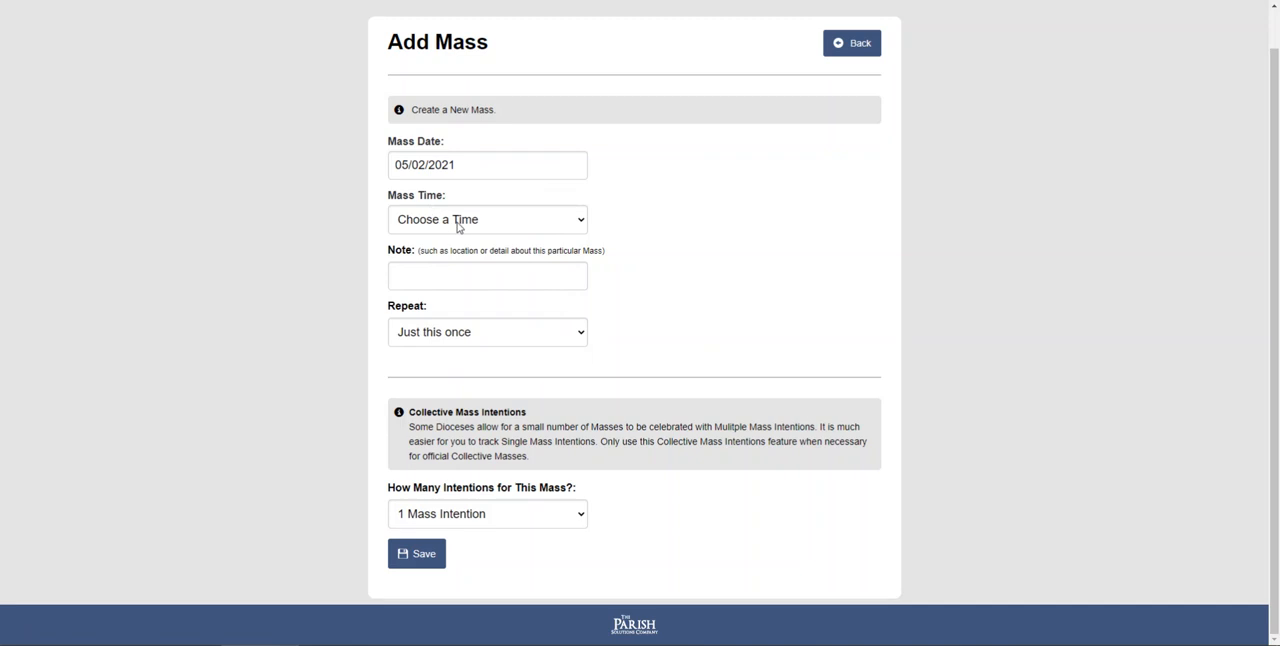
pyautogui.click(463, 220)
pyautogui.scroll(-5, 465, 380)
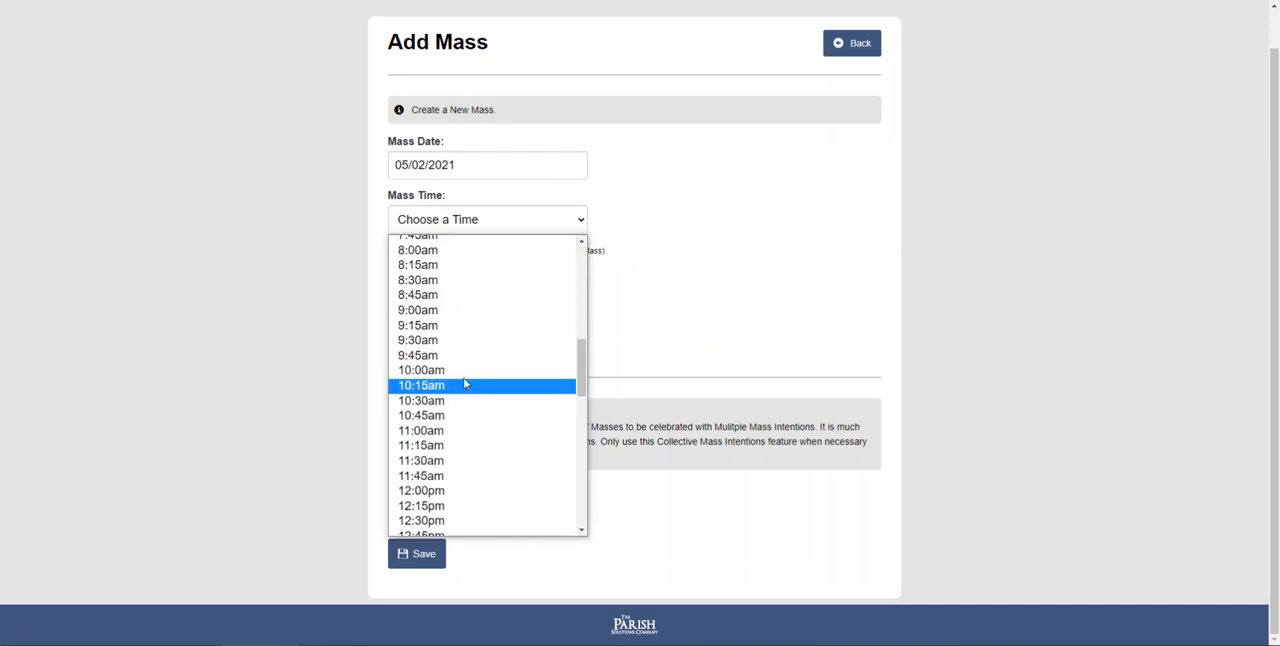
pyautogui.click(462, 433)
# - Set the new Mass to Repeat Weekly 5x and its number of intentions to 5 Mass Intentions (Collective Mass)
pyautogui.click(461, 274)
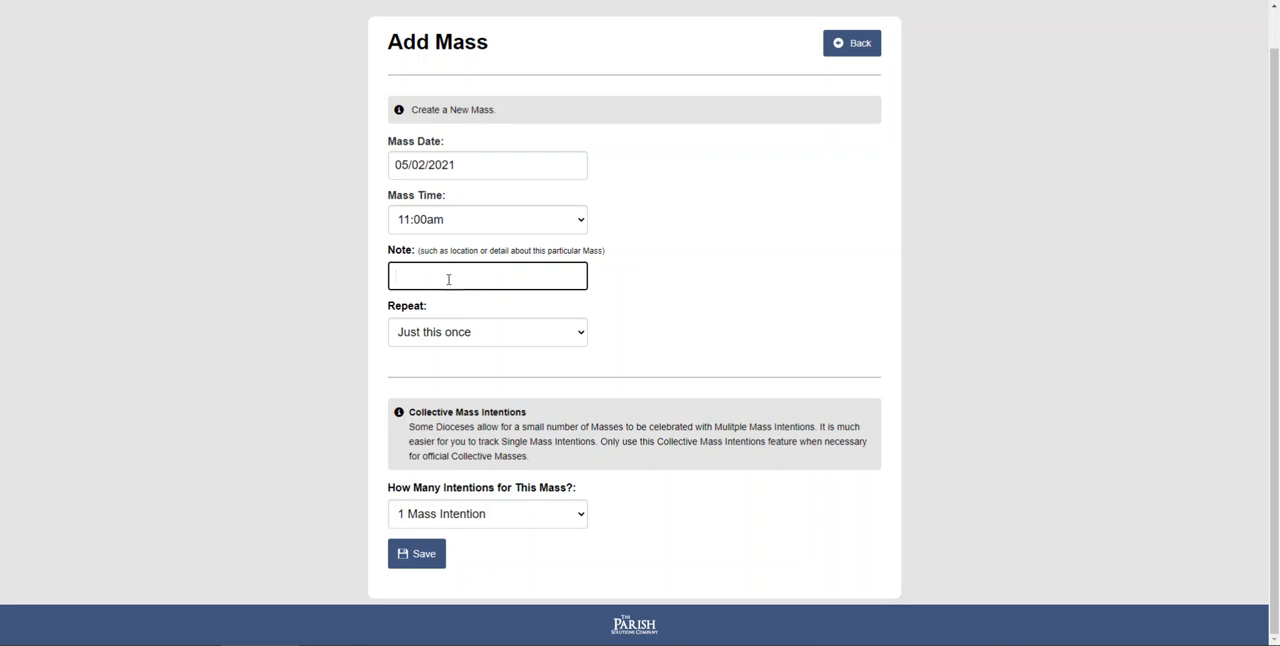
pyautogui.click(455, 339)
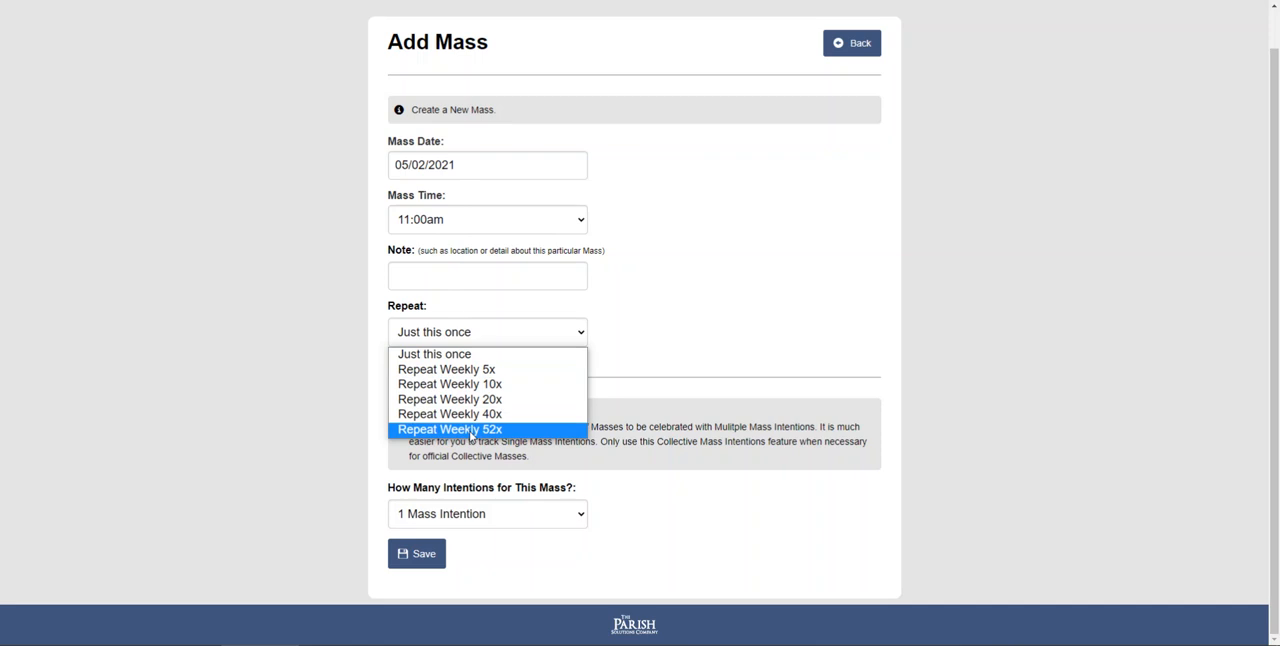
pyautogui.click(474, 374)
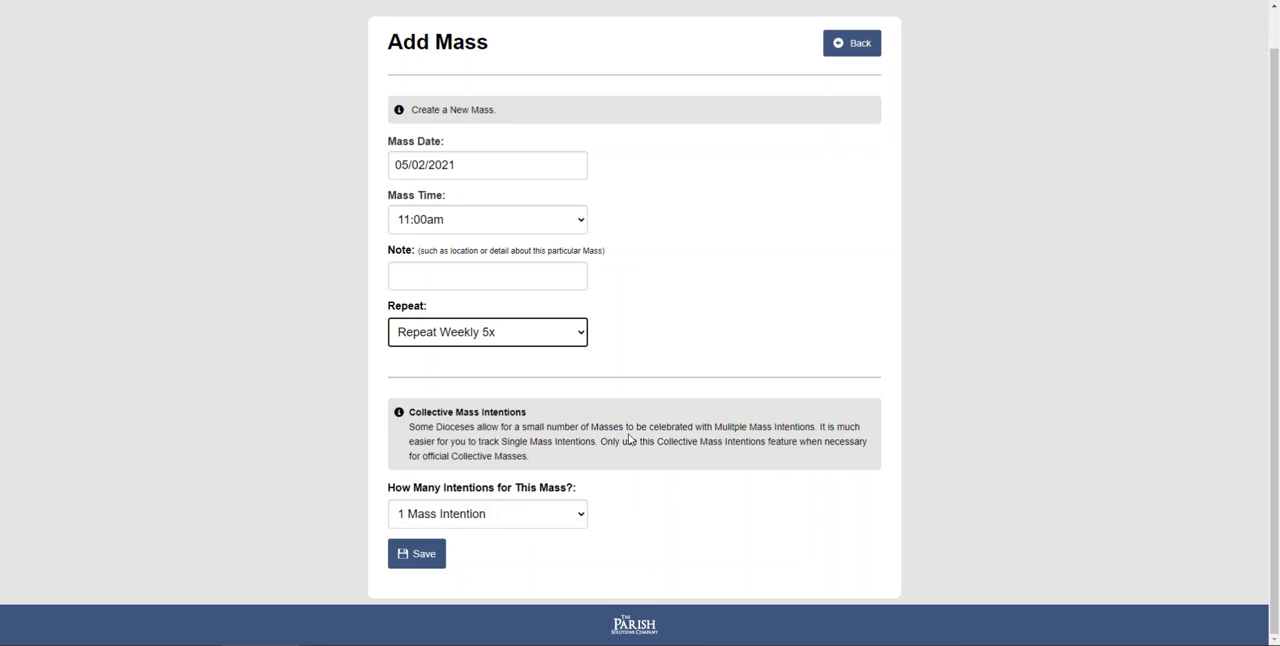
pyautogui.click(551, 523)
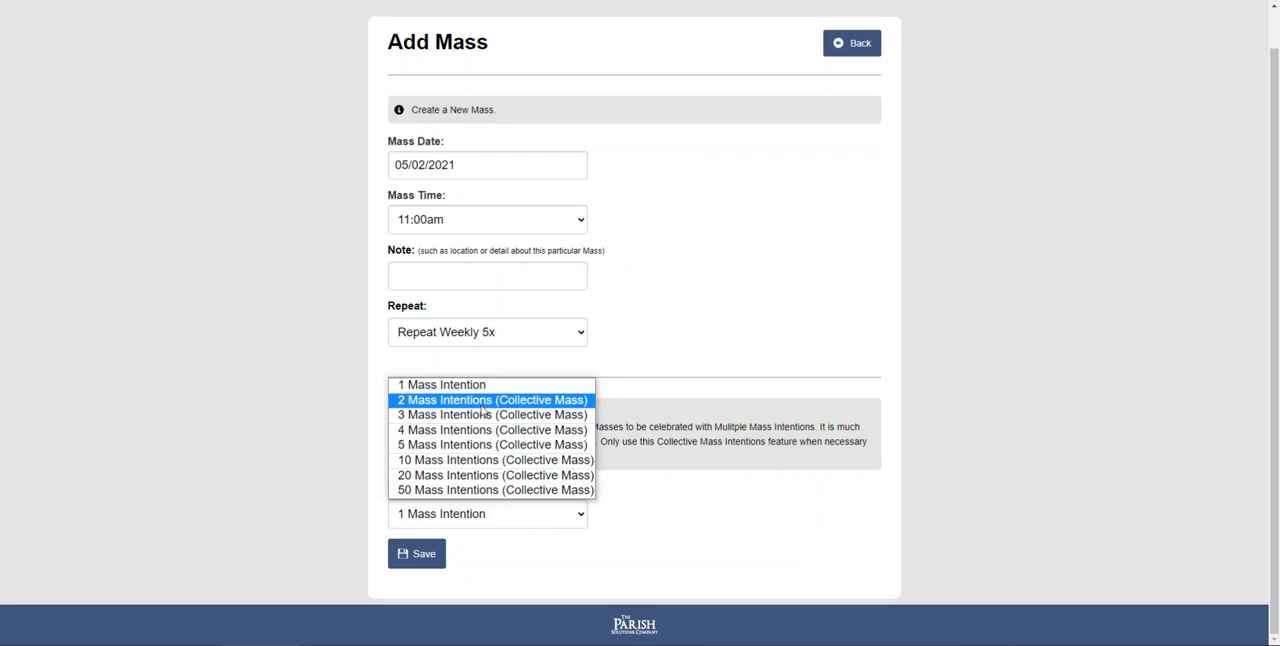
pyautogui.click(482, 444)
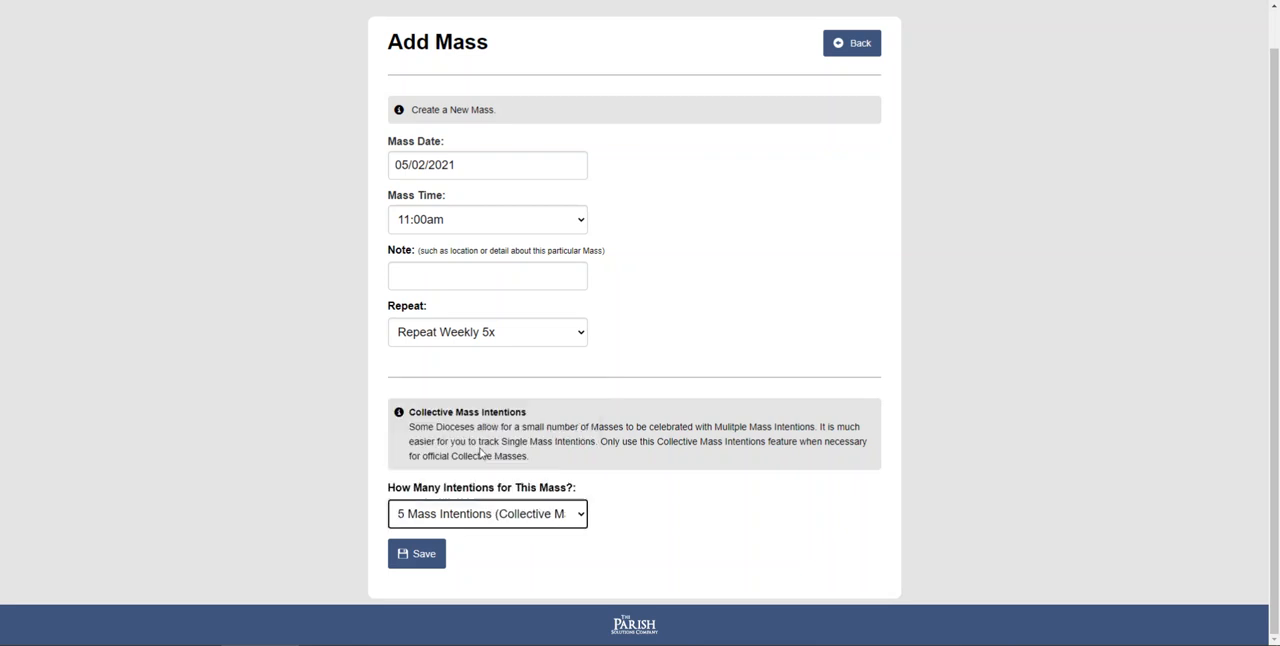
# - Set the repeat option back to Just this once and the number of intentions to 1 Mass Intention
pyautogui.click(503, 336)
pyautogui.click(499, 354)
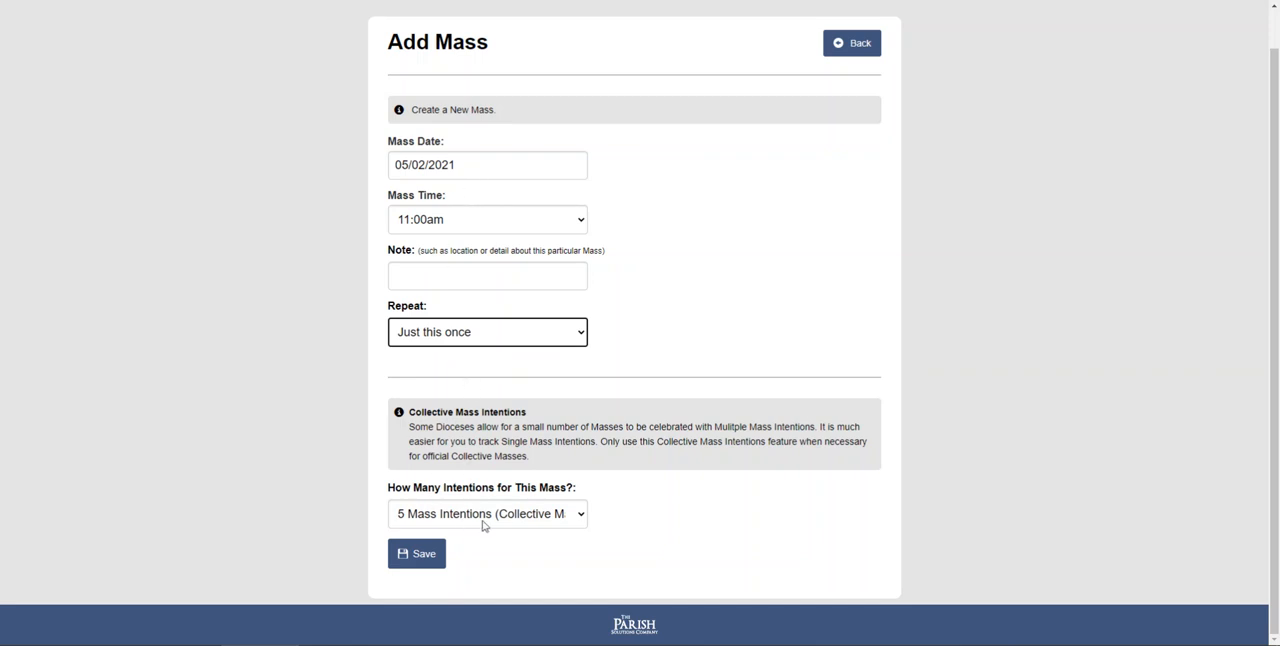
pyautogui.click(416, 562)
pyautogui.click(476, 514)
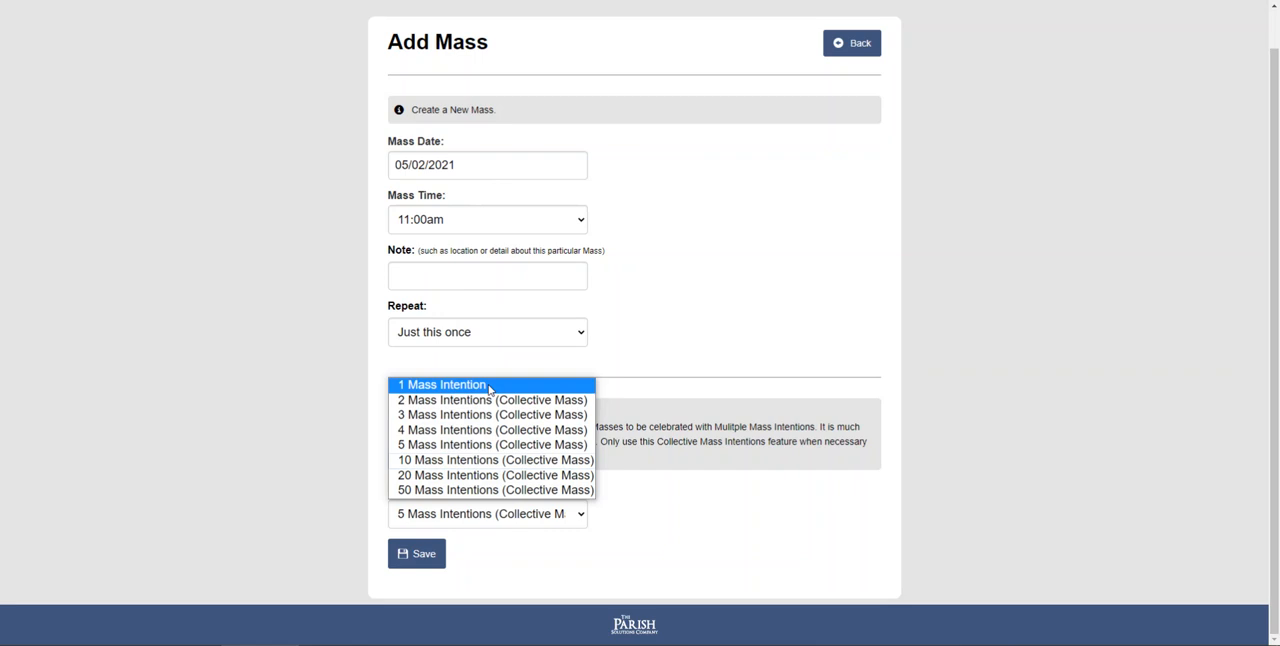
pyautogui.click(489, 388)
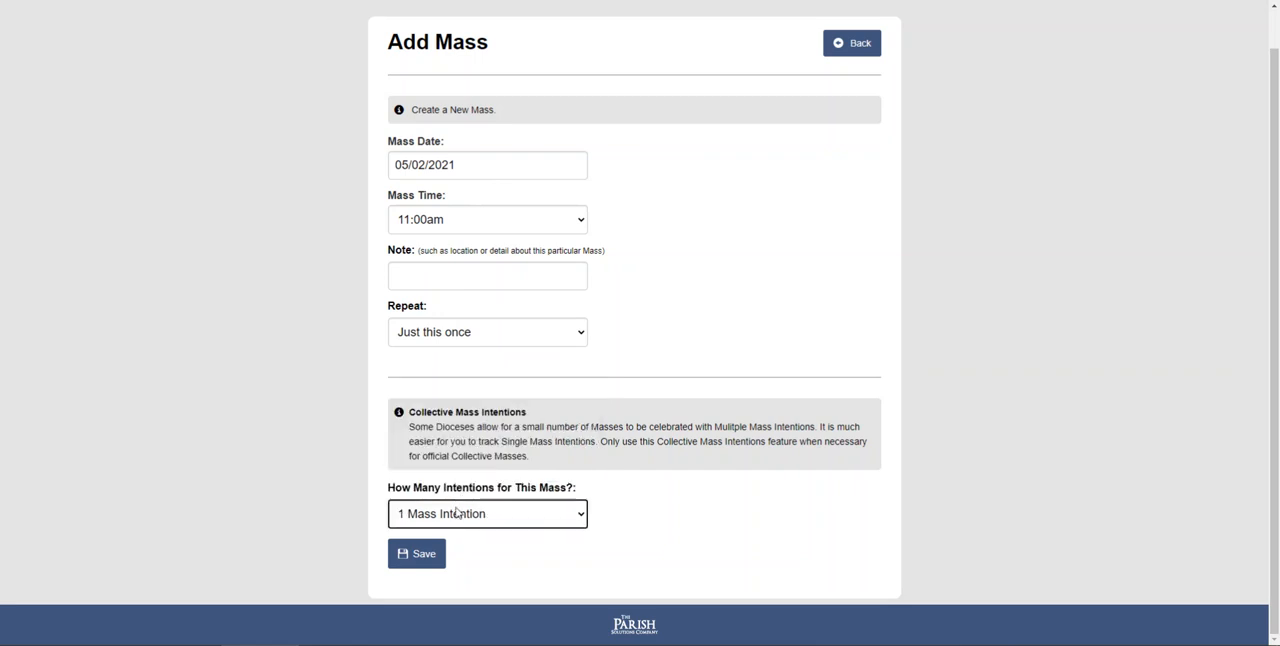
# - Allow 5 Mass Intentions (Collective Mass) for the new Mass and save it
pyautogui.click(456, 518)
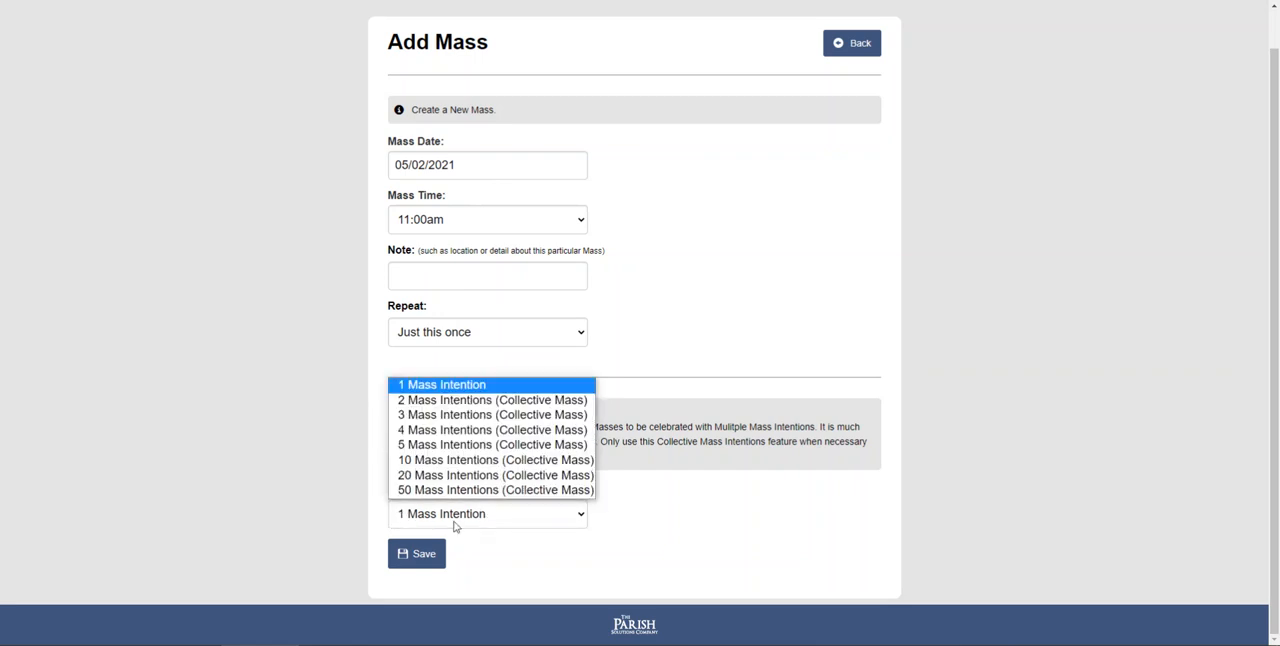
pyautogui.click(468, 445)
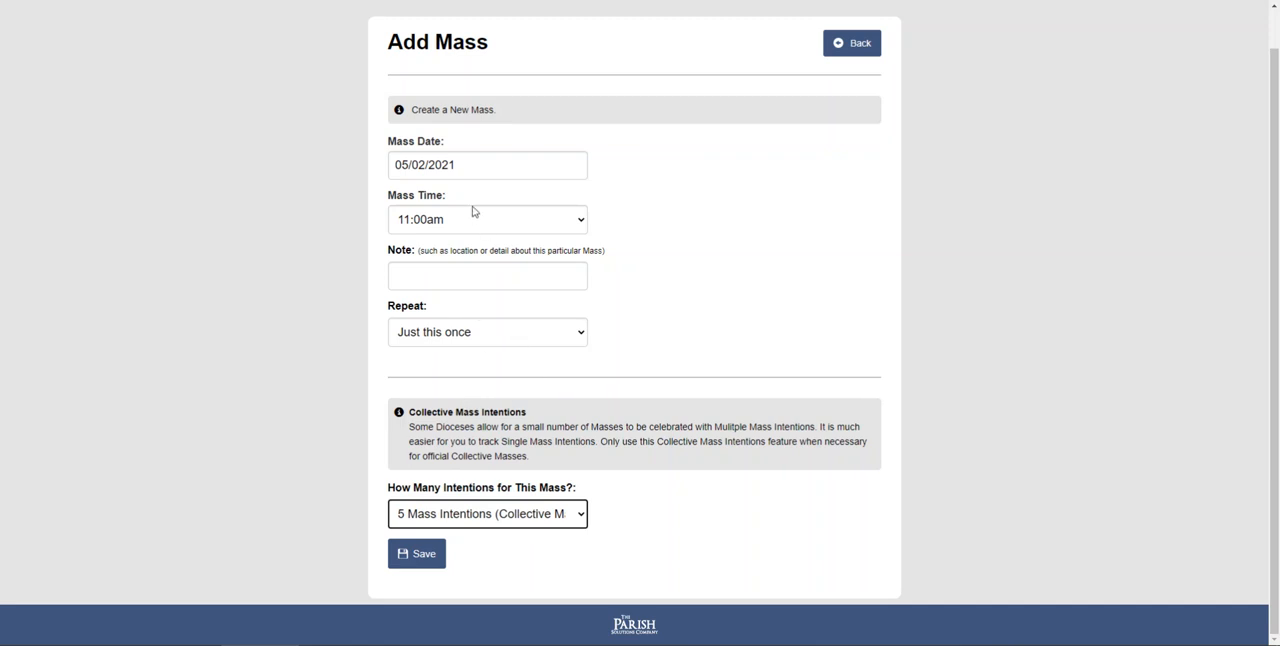
pyautogui.click(415, 556)
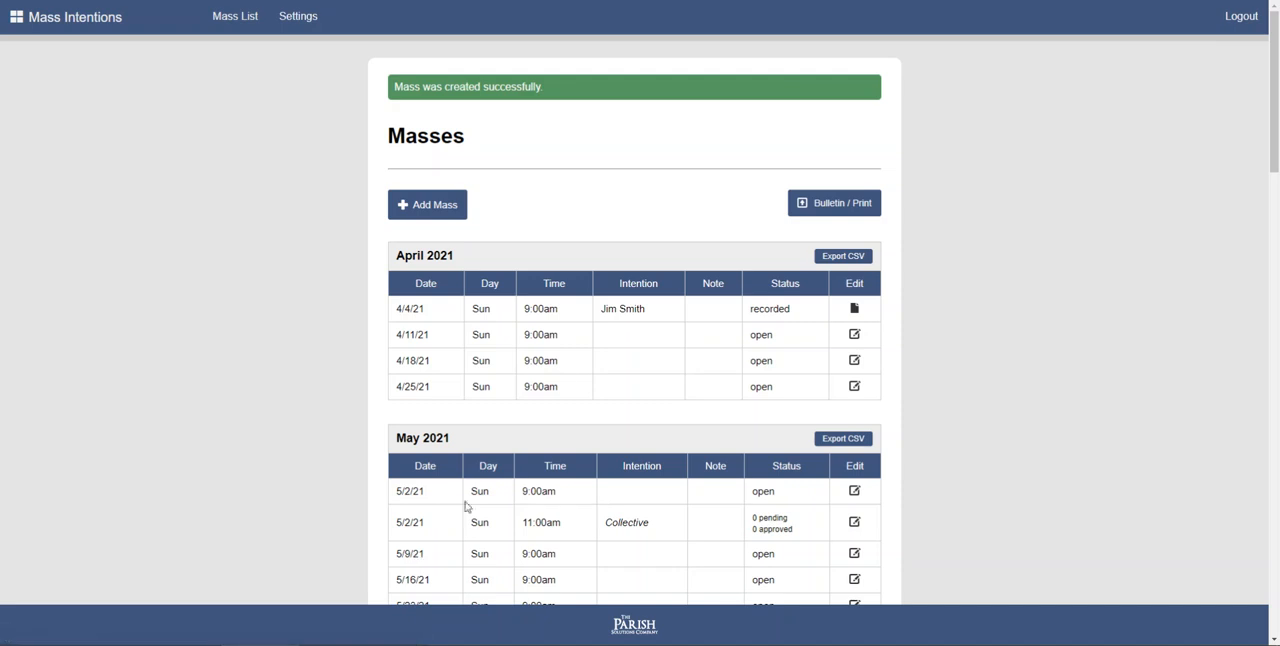
# - Go to the public intention request schedule and open the request form for the 5/2 11:00am collective Mass
pyautogui.scroll(-2, 586, 325)
pyautogui.scroll(-1, 591, 317)
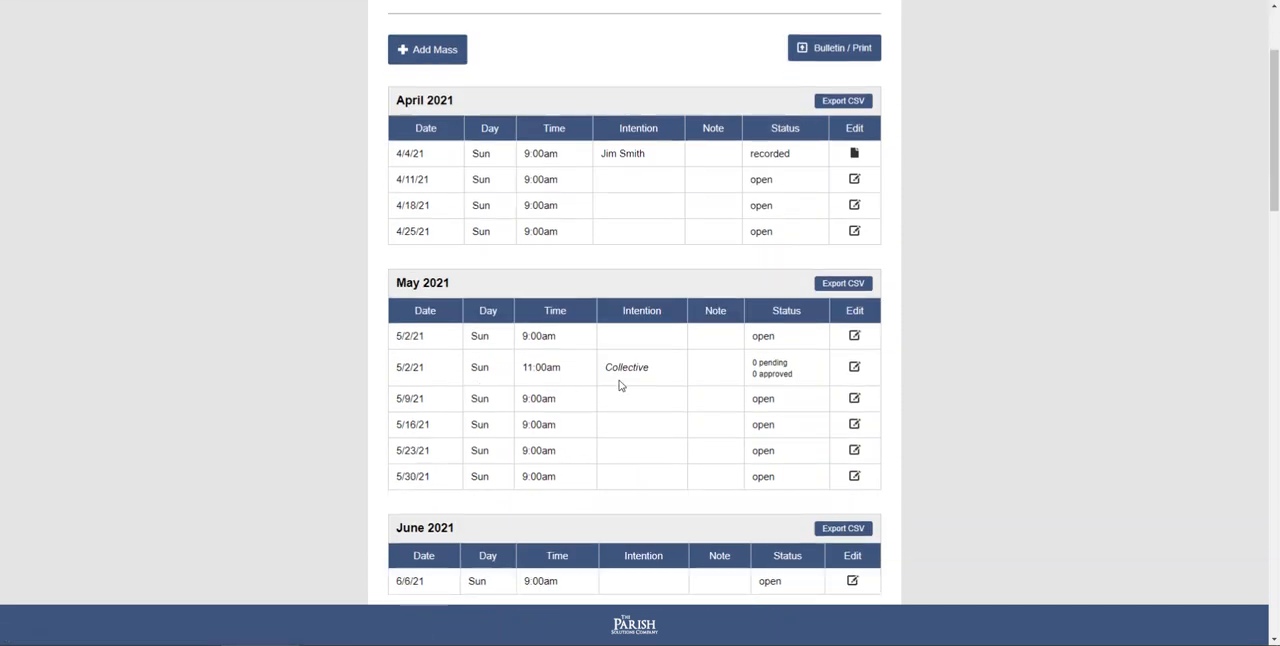
pyautogui.moveTo(652, 369); pyautogui.dragTo(603, 369)
pyautogui.click(655, 372)
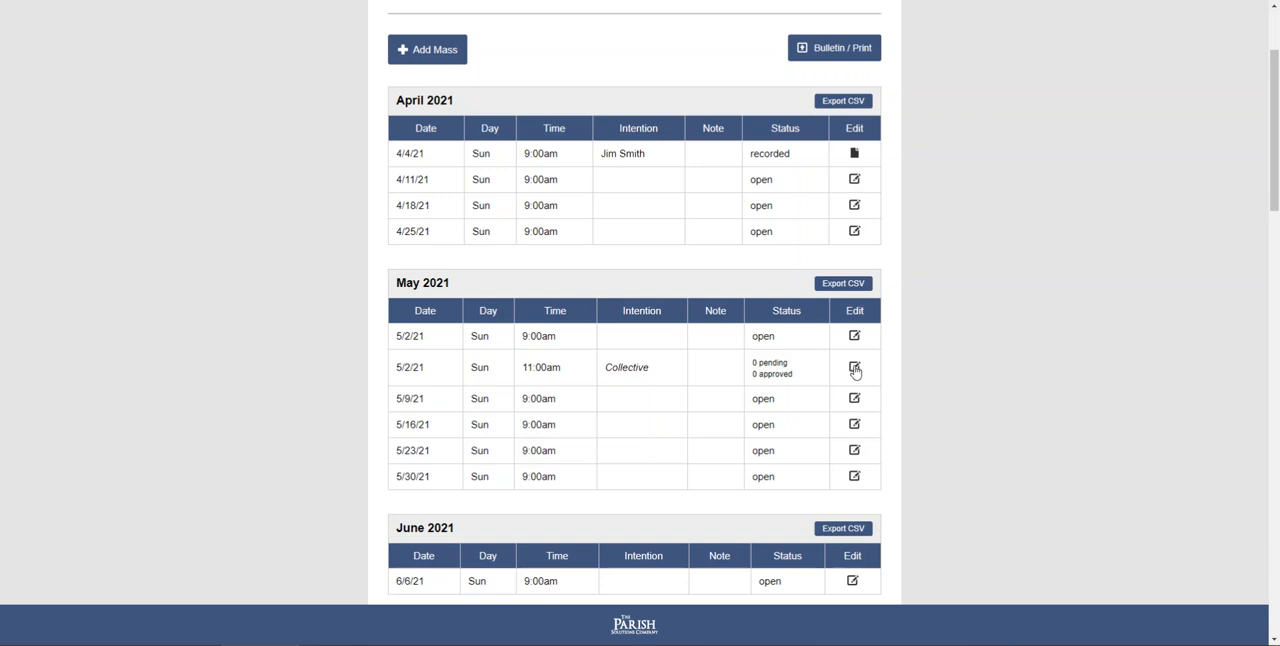
pyautogui.scroll(2, 714, 371)
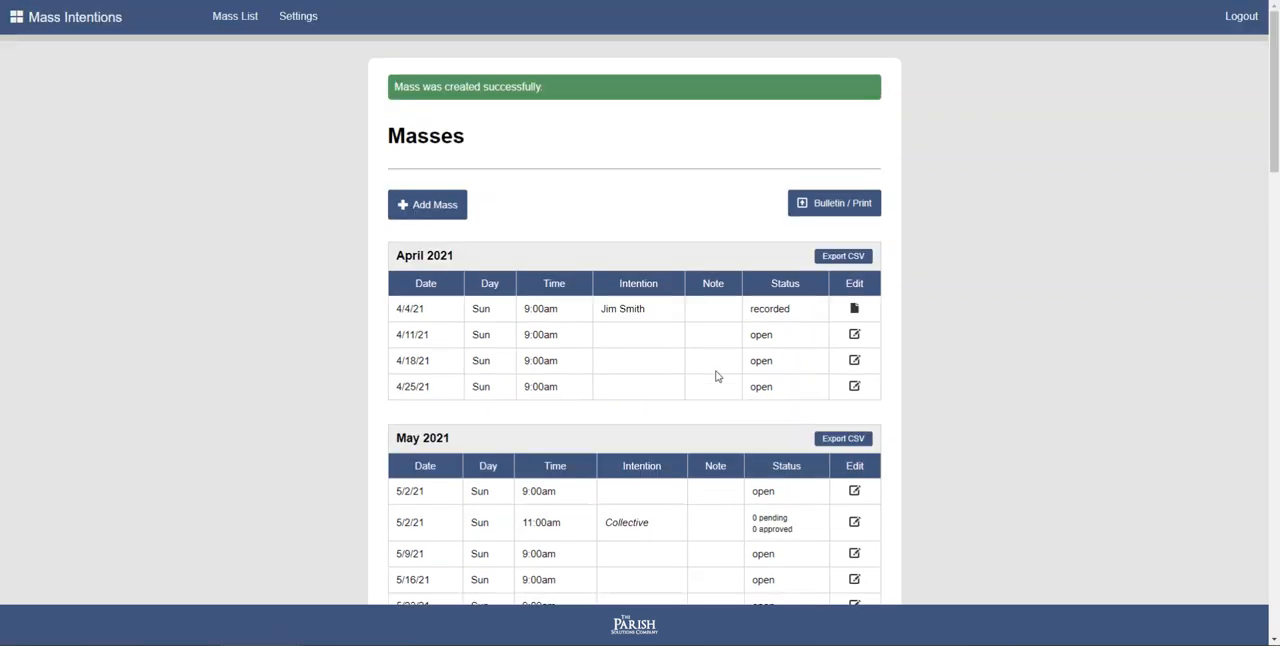
pyautogui.click(98, 35)
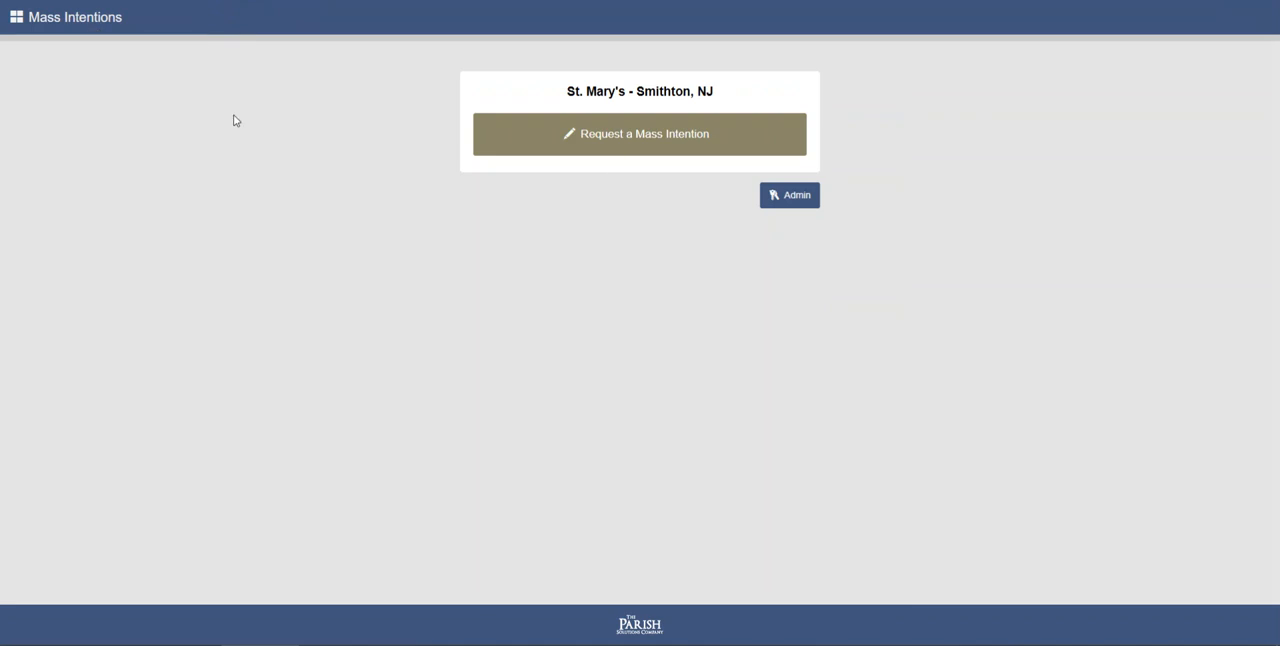
pyautogui.click(638, 151)
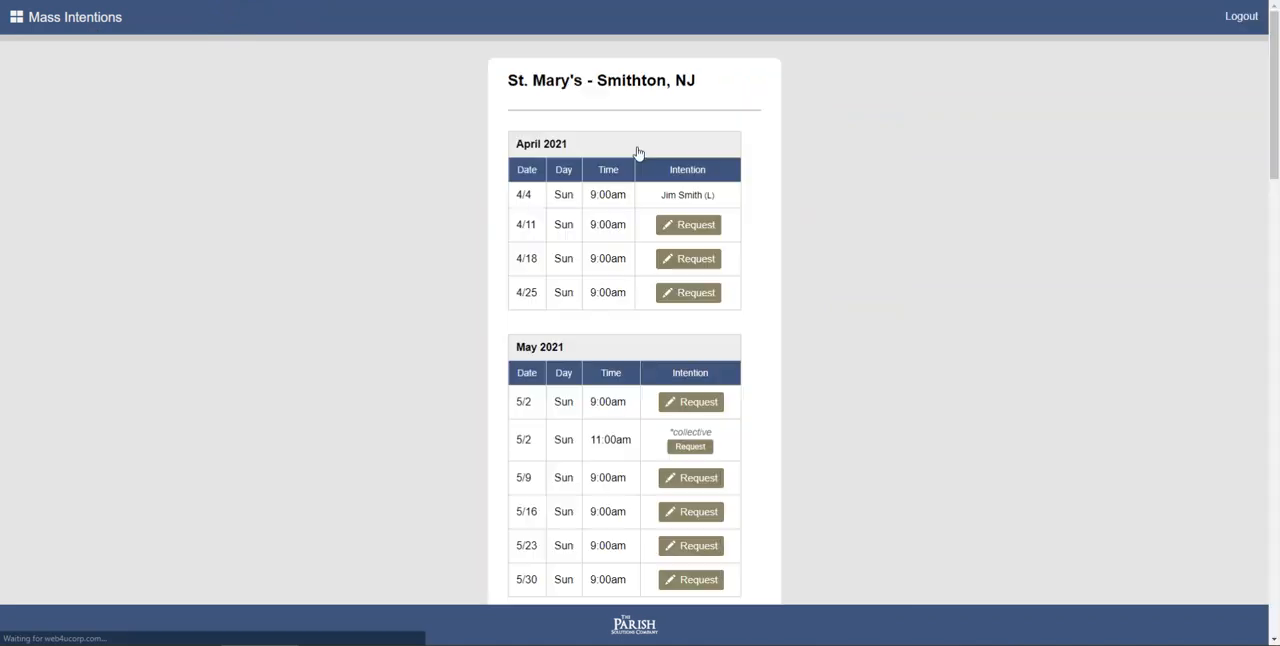
pyautogui.scroll(-3, 637, 151)
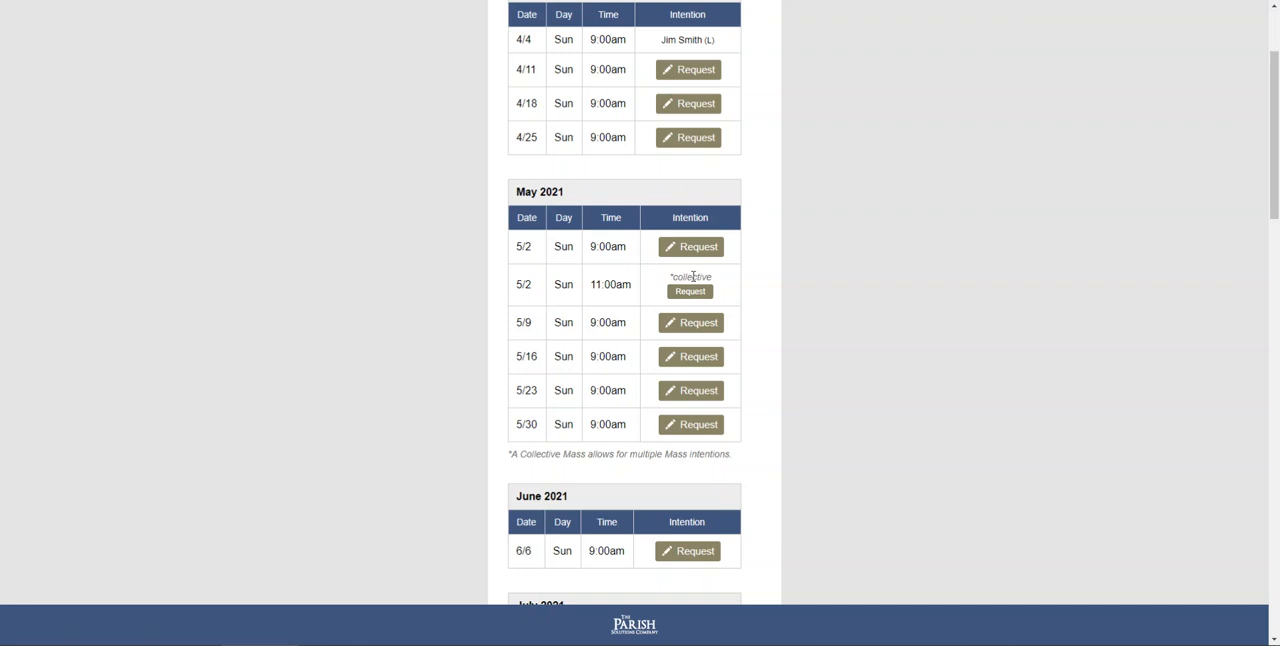
pyautogui.scroll(1, 643, 305)
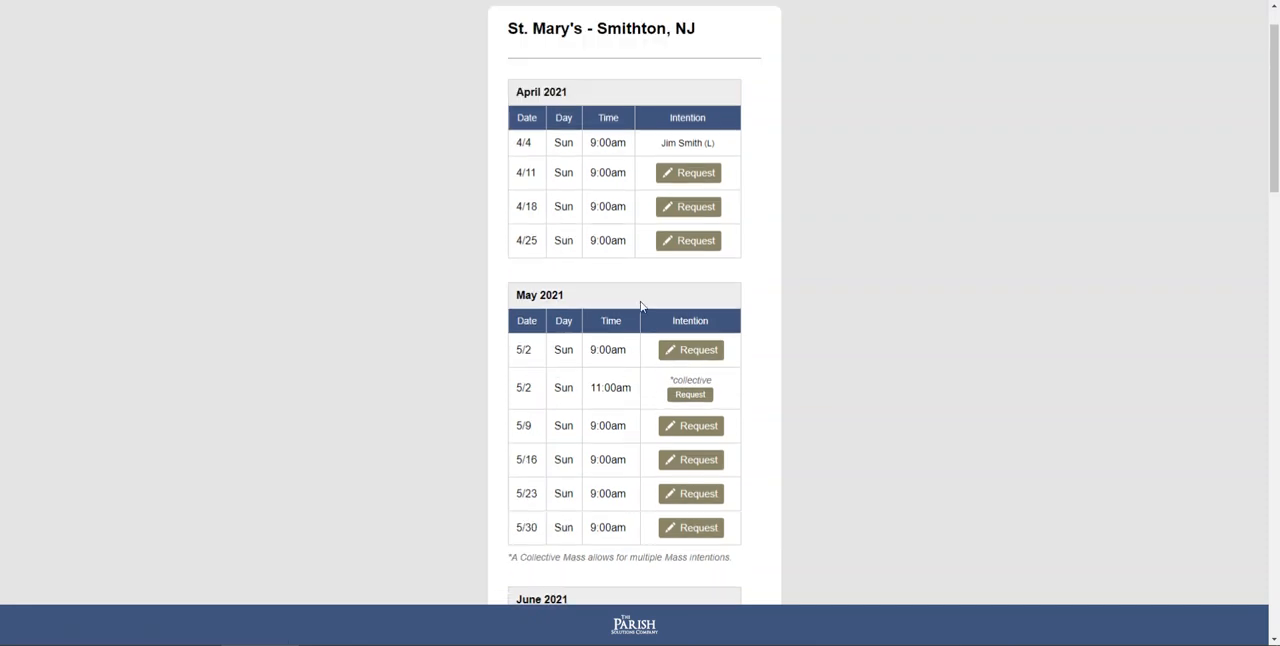
pyautogui.scroll(-1, 637, 268)
pyautogui.scroll(1, 685, 249)
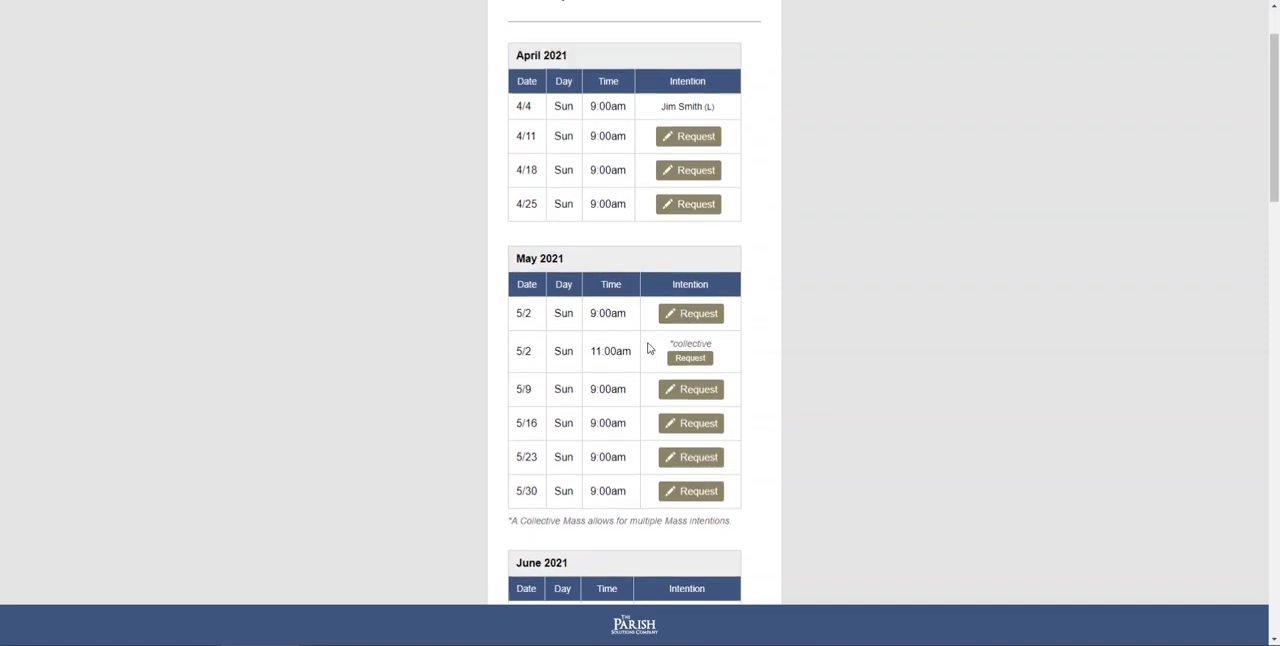
pyautogui.click(690, 358)
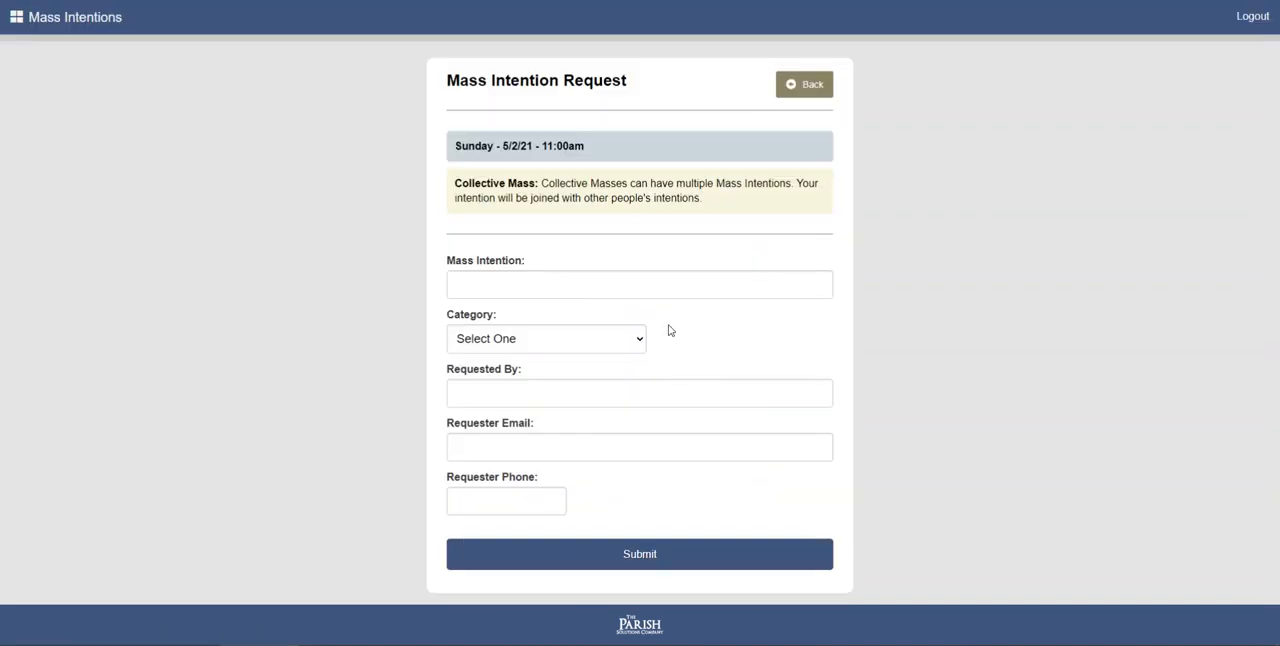
# - Enter the name of the person the Mass is offered for and set the category to Deceased
pyautogui.click(556, 288)
pyautogui.click(580, 342)
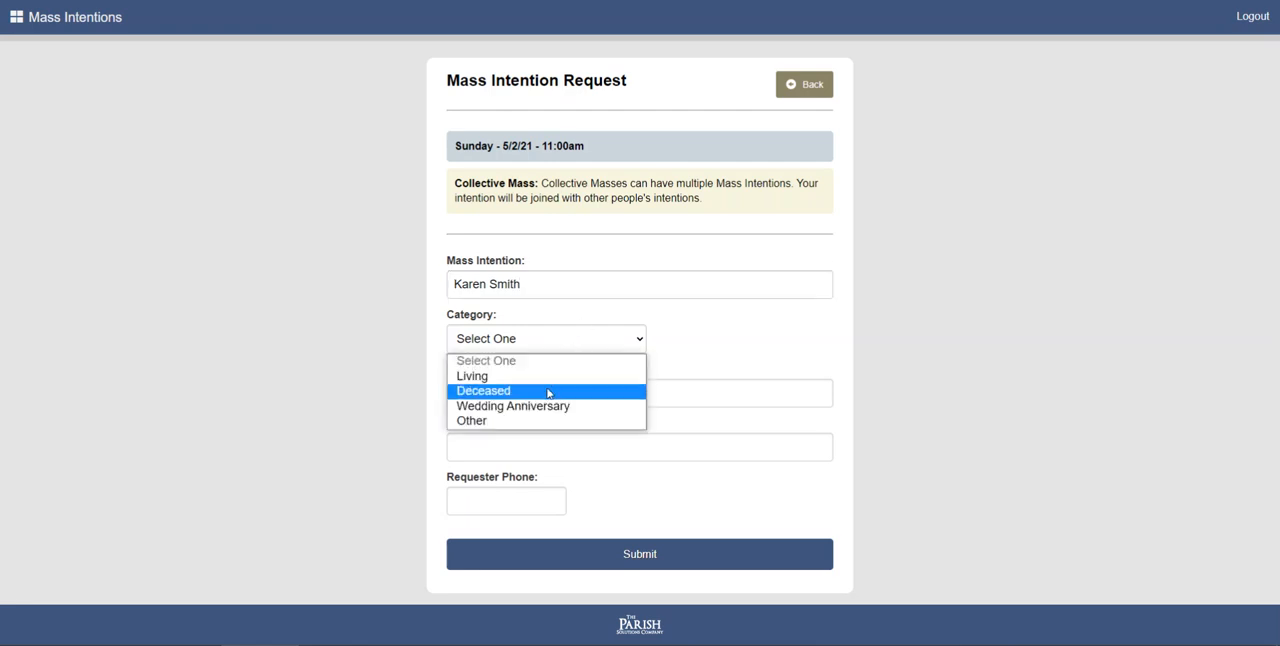
pyautogui.click(548, 393)
# - Fill in the requester's full name and e-mail, then submit the collective Mass intention request
pyautogui.click(522, 400)
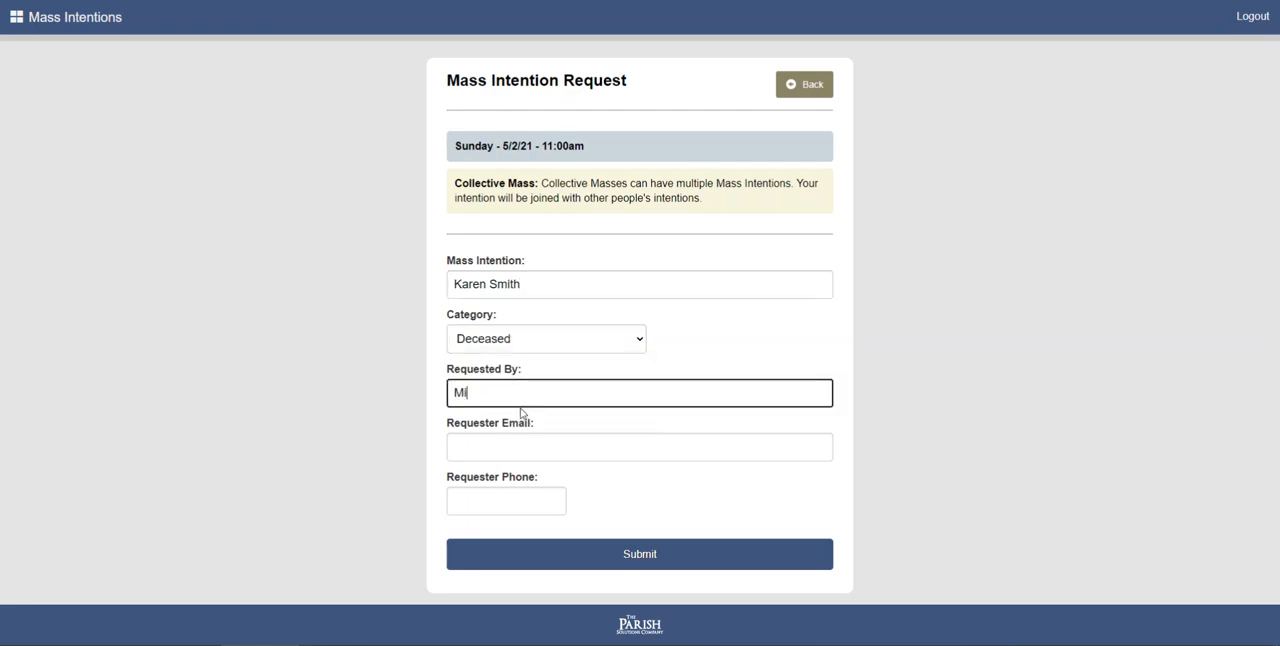
pyautogui.press('Tab')
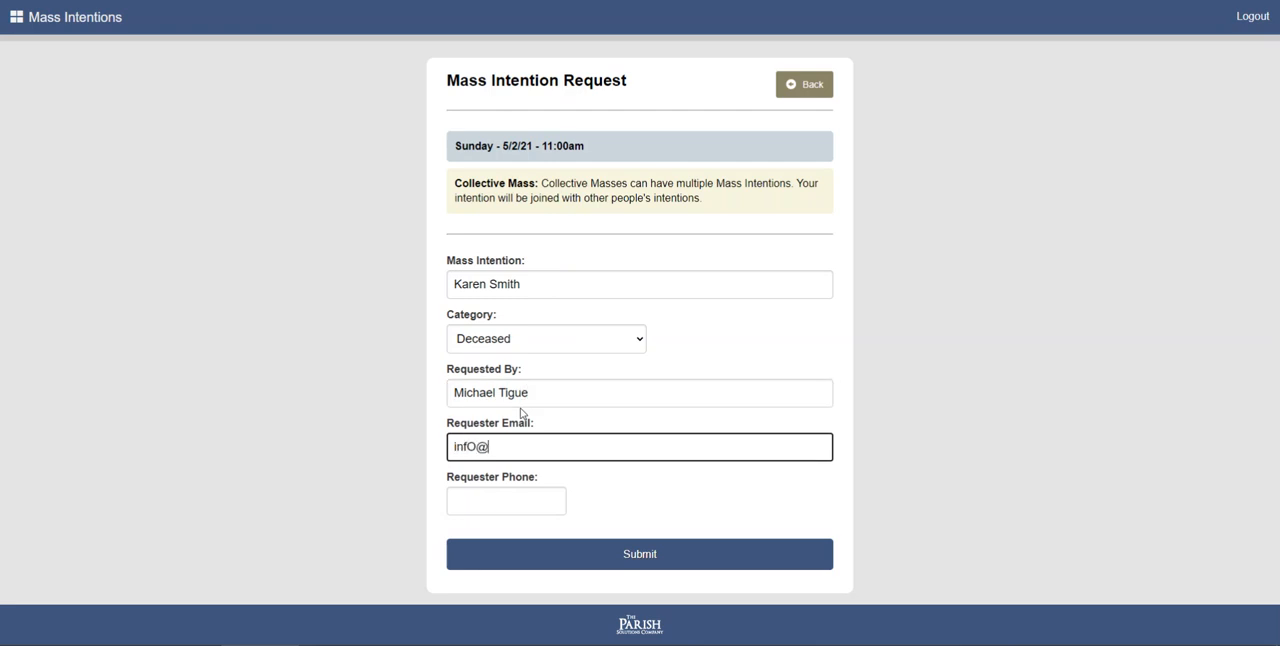
pyautogui.click(628, 565)
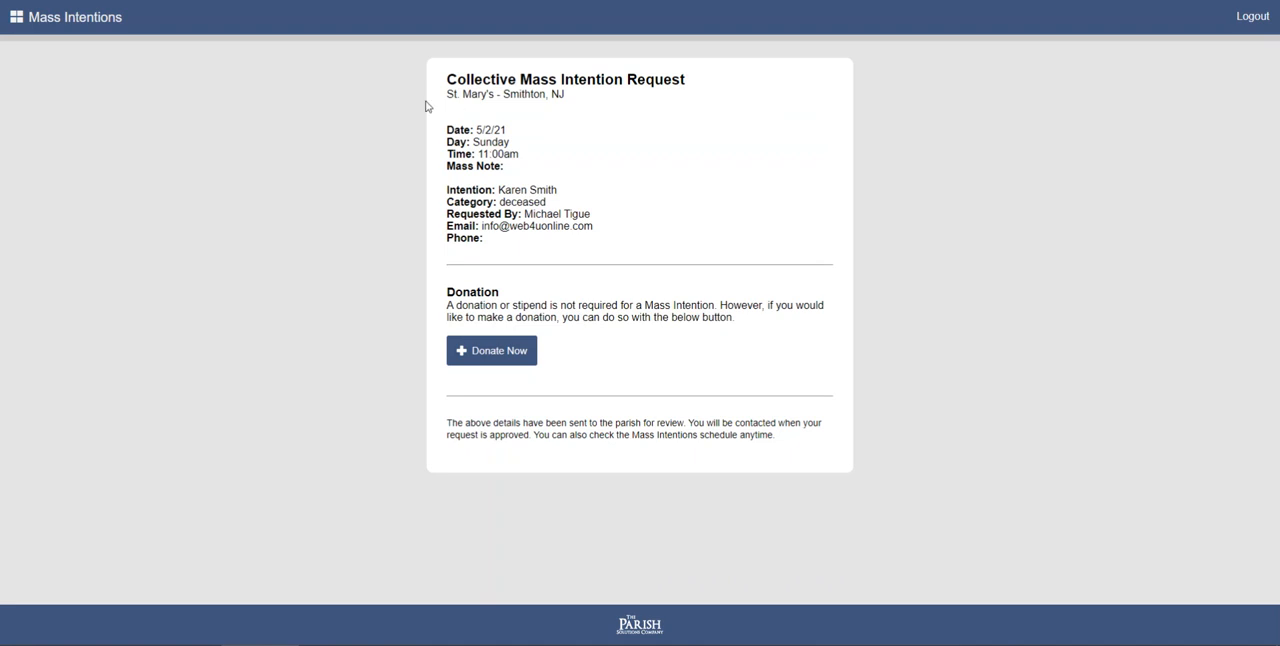
# - Return to the home page, log in to the admin area with the admin password and dismiss the offer to save it
pyautogui.click(91, 20)
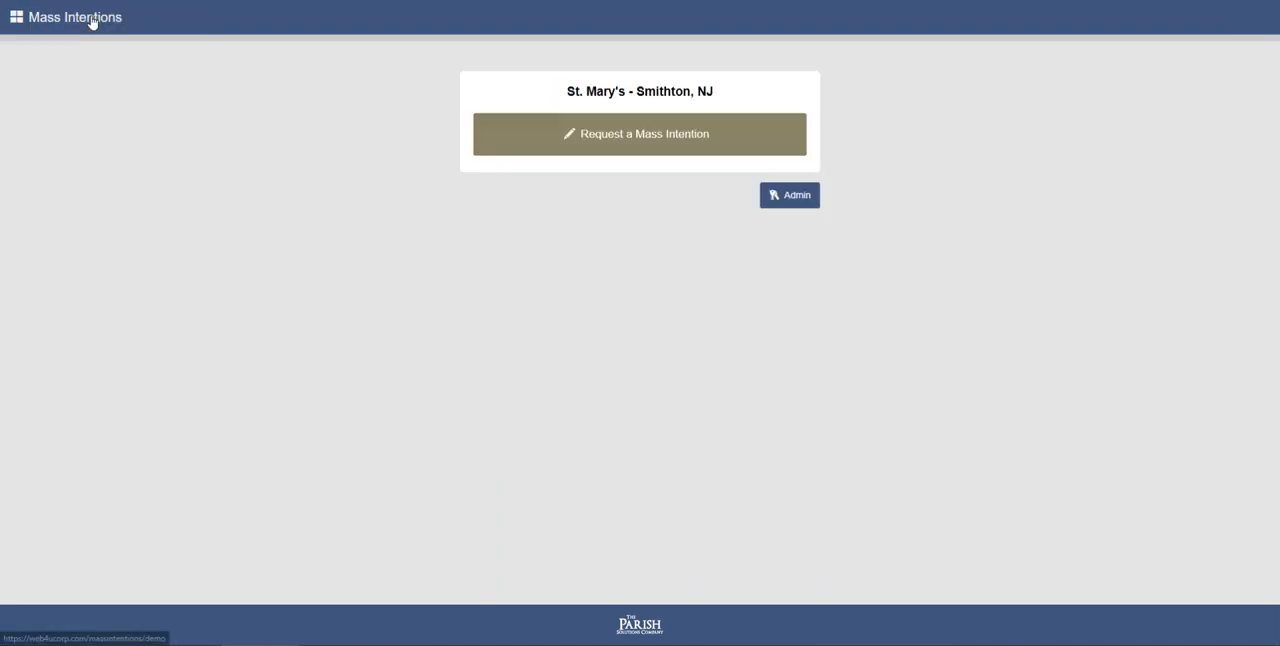
pyautogui.click(794, 200)
pyautogui.click(579, 133)
pyautogui.write('*********')
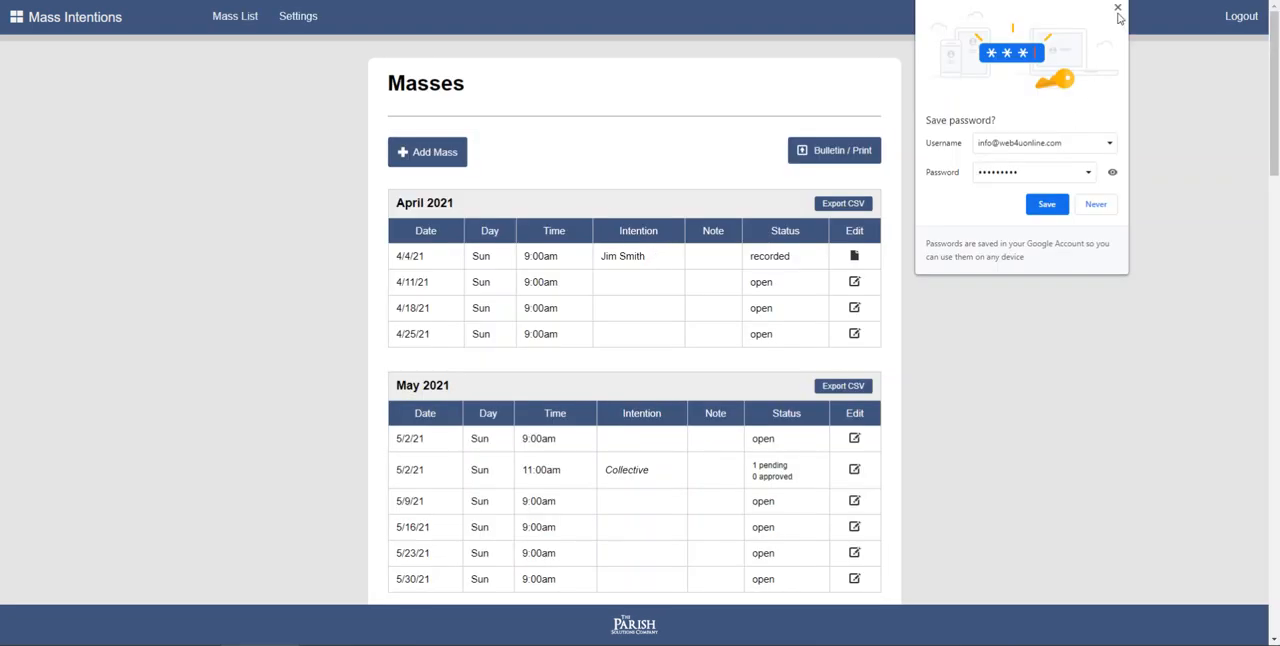
pyautogui.click(1118, 9)
# - Open the pending intention of the 5/2/21 11:00am collective Mass for editing and review its details, status and official record fields
pyautogui.scroll(-3, 852, 312)
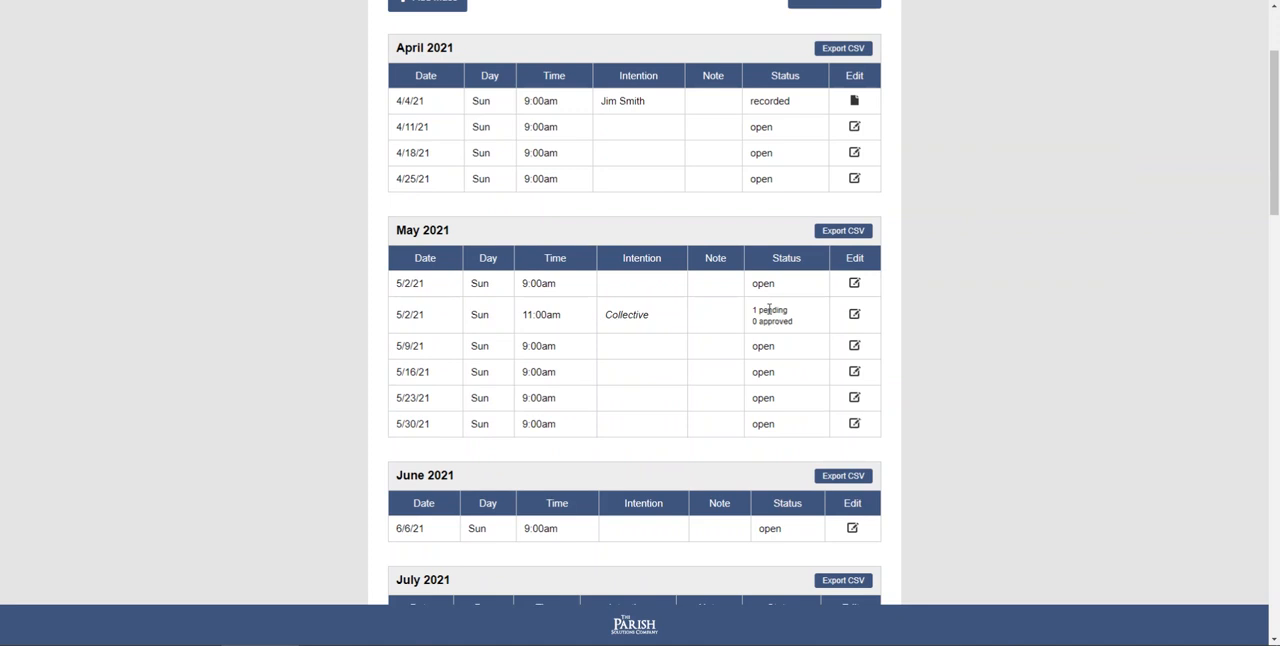
pyautogui.click(854, 314)
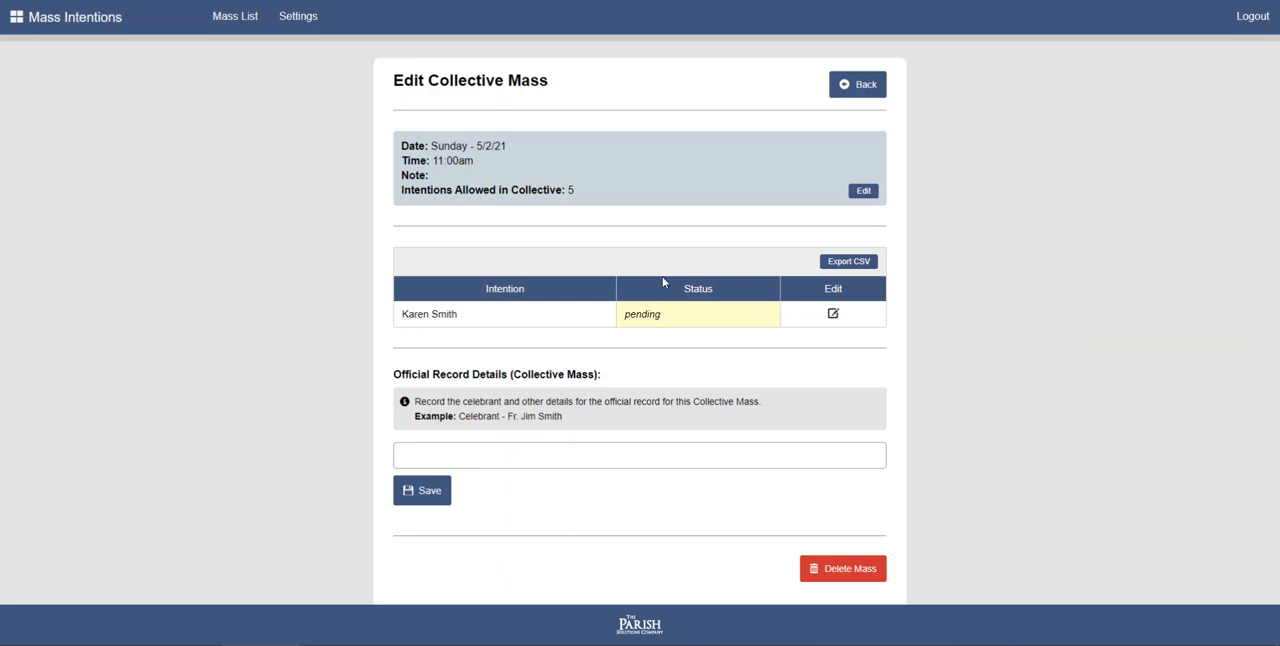
pyautogui.click(833, 316)
pyautogui.scroll(-3, 569, 320)
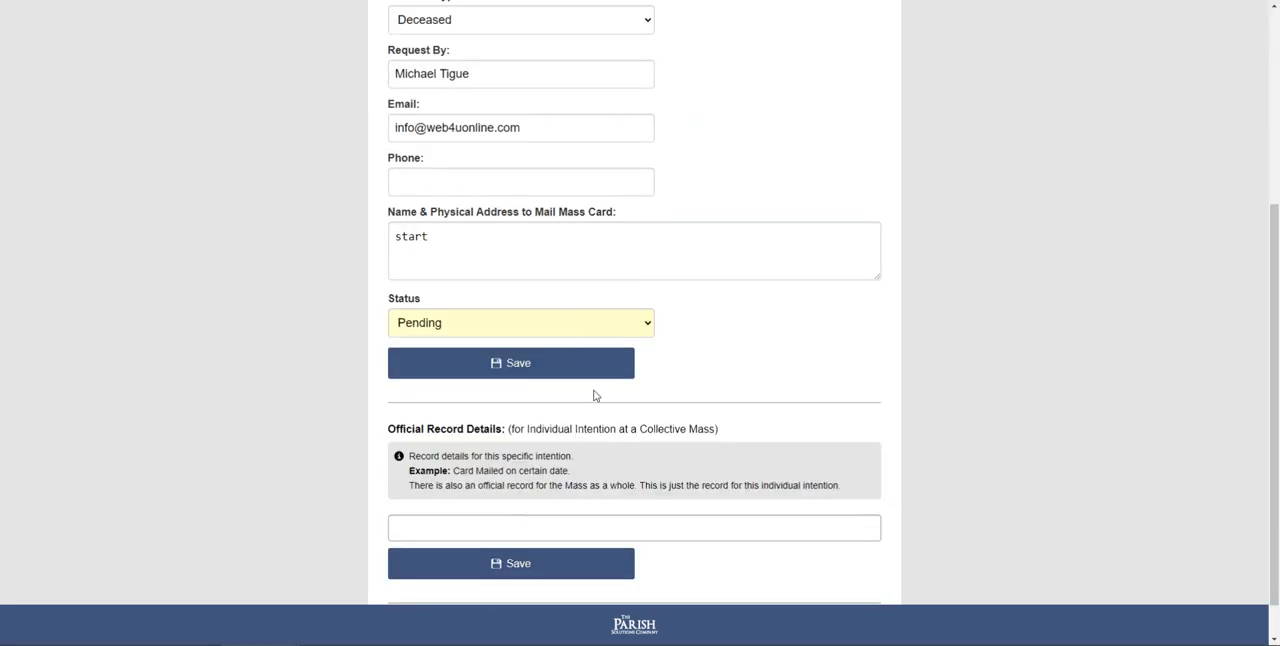
pyautogui.scroll(-1, 594, 400)
pyautogui.scroll(5, 600, 394)
pyautogui.scroll(-2, 537, 245)
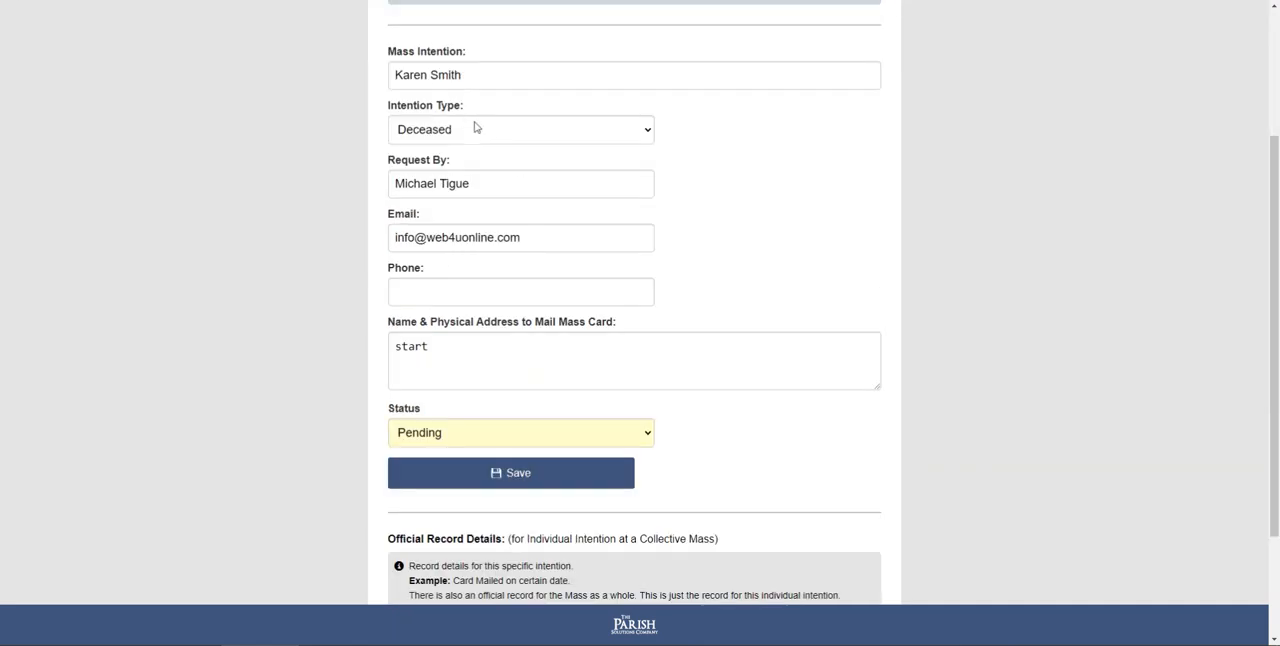
pyautogui.scroll(-2, 474, 191)
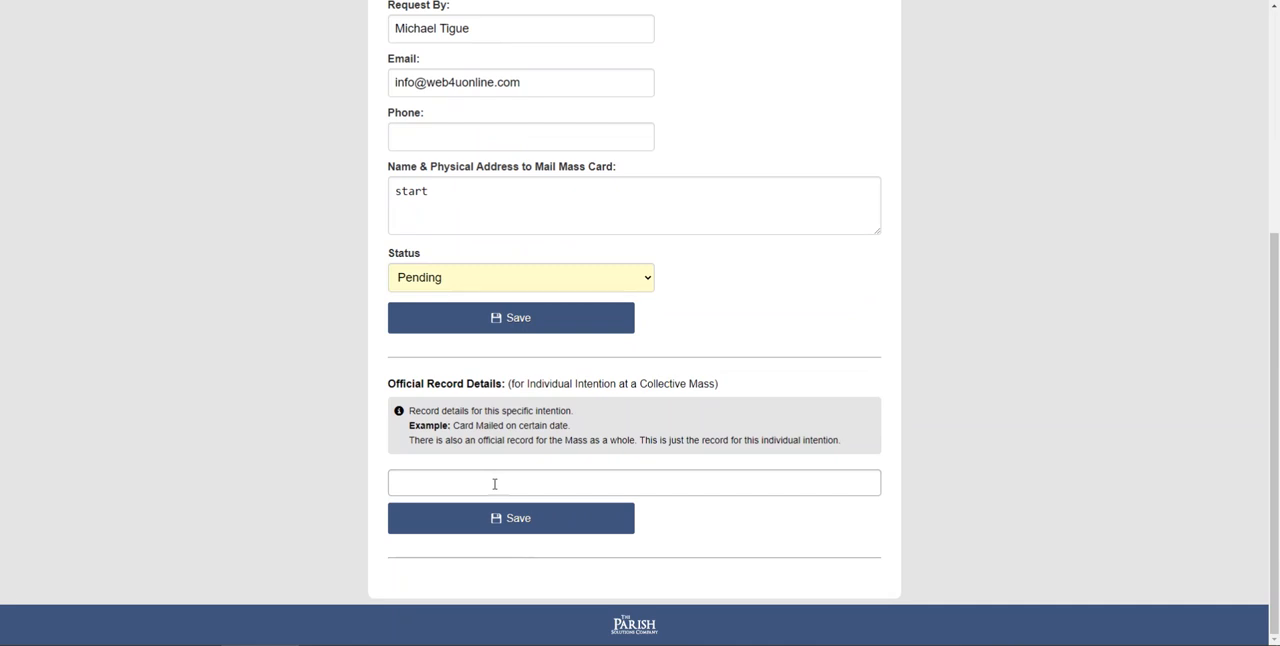
# - Go back to the 5/2/21 11:00am collective Mass overview and examine its official record details for the whole Mass
pyautogui.scroll(4, 692, 443)
pyautogui.click(855, 84)
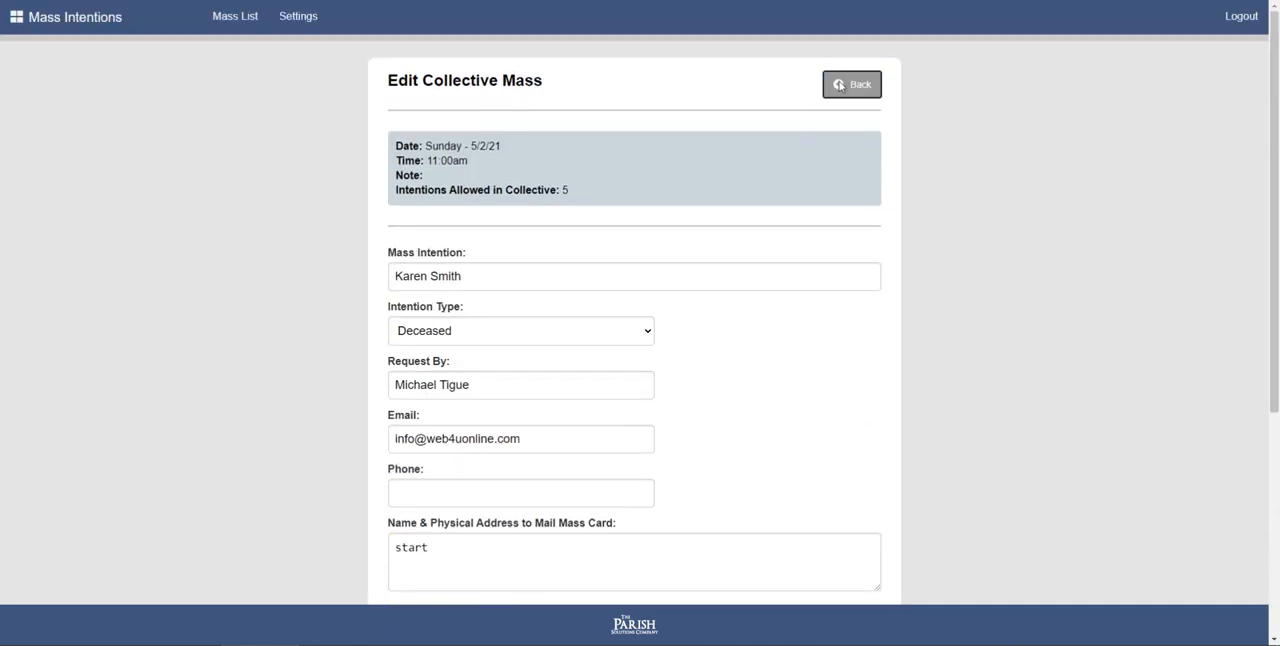
pyautogui.click(437, 453)
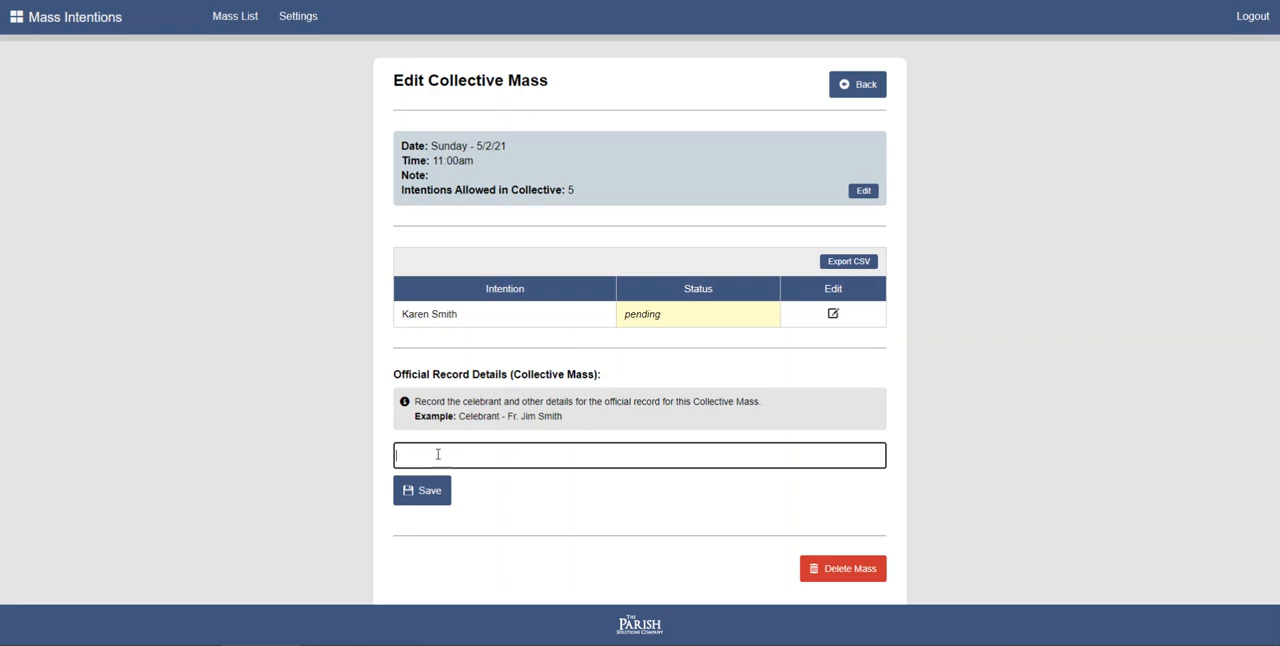
pyautogui.moveTo(395, 372); pyautogui.dragTo(601, 378)
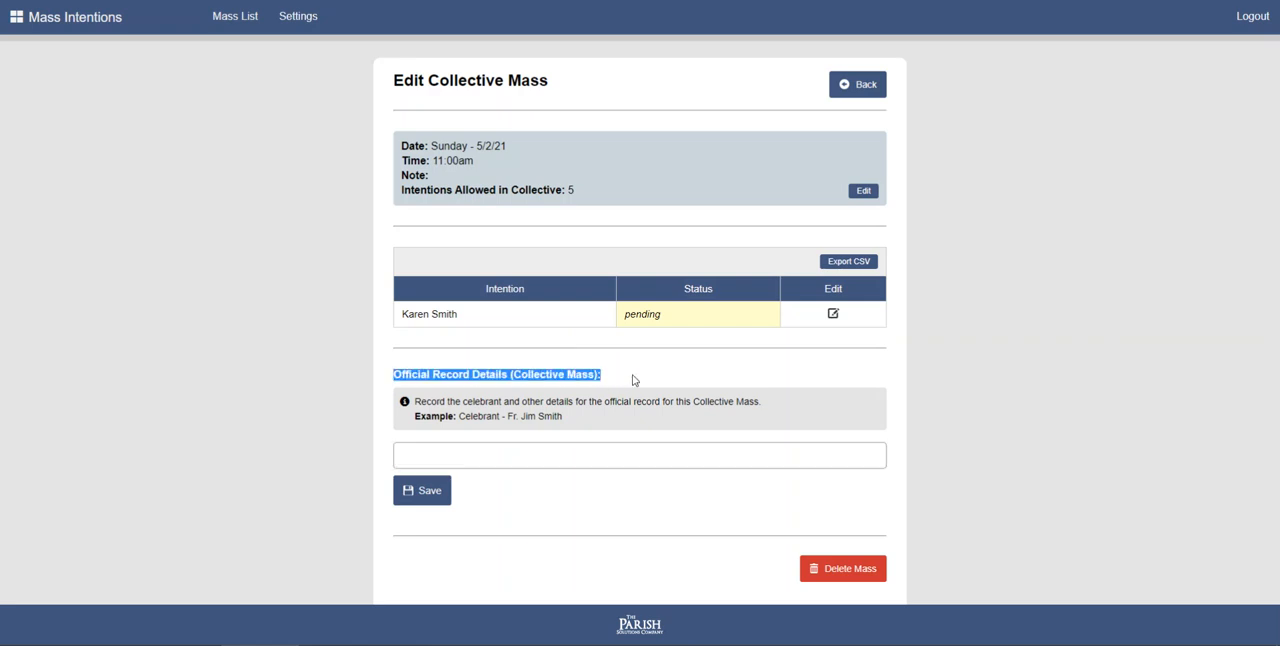
pyautogui.click(626, 381)
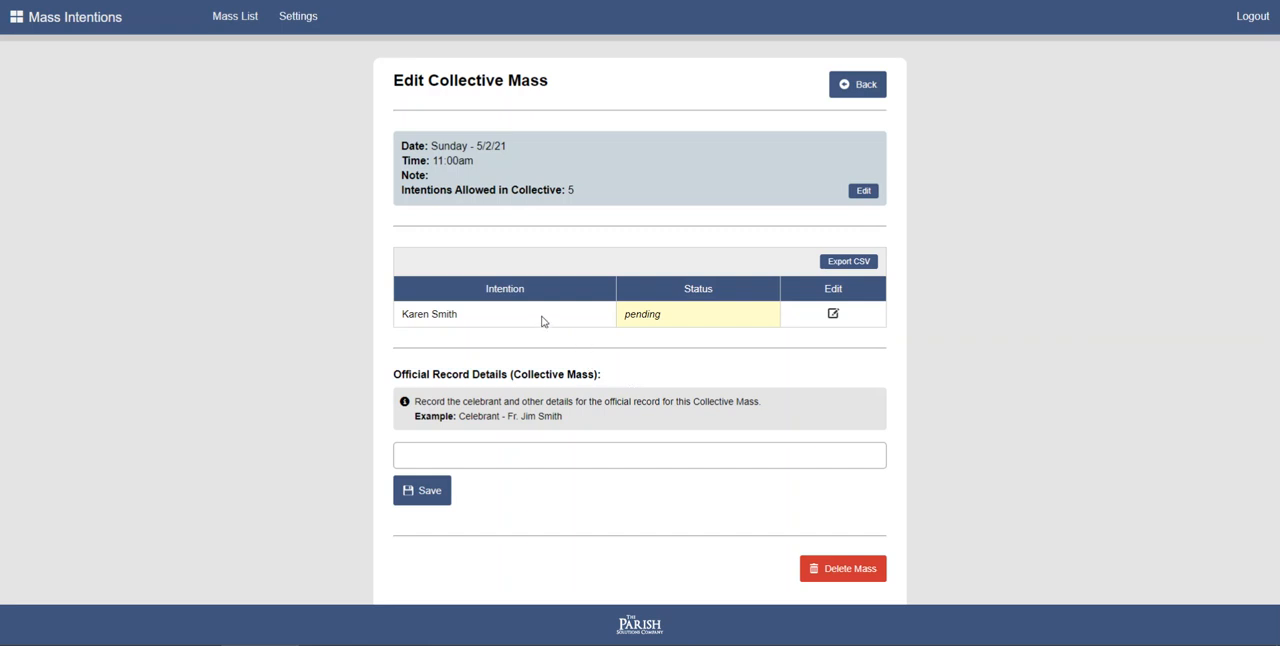
# - Open the Mass list and review the April and May 2021 Masses, including the 5/2/21 collective Mass
pyautogui.click(235, 28)
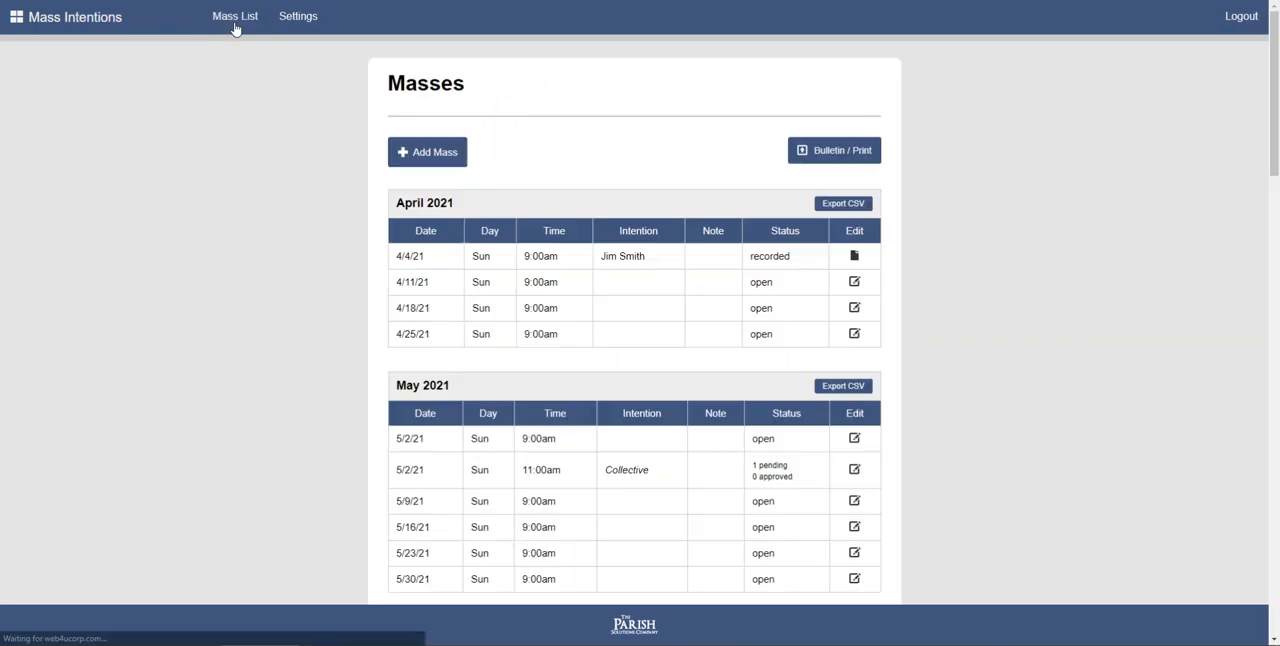
pyautogui.scroll(-2, 324, 279)
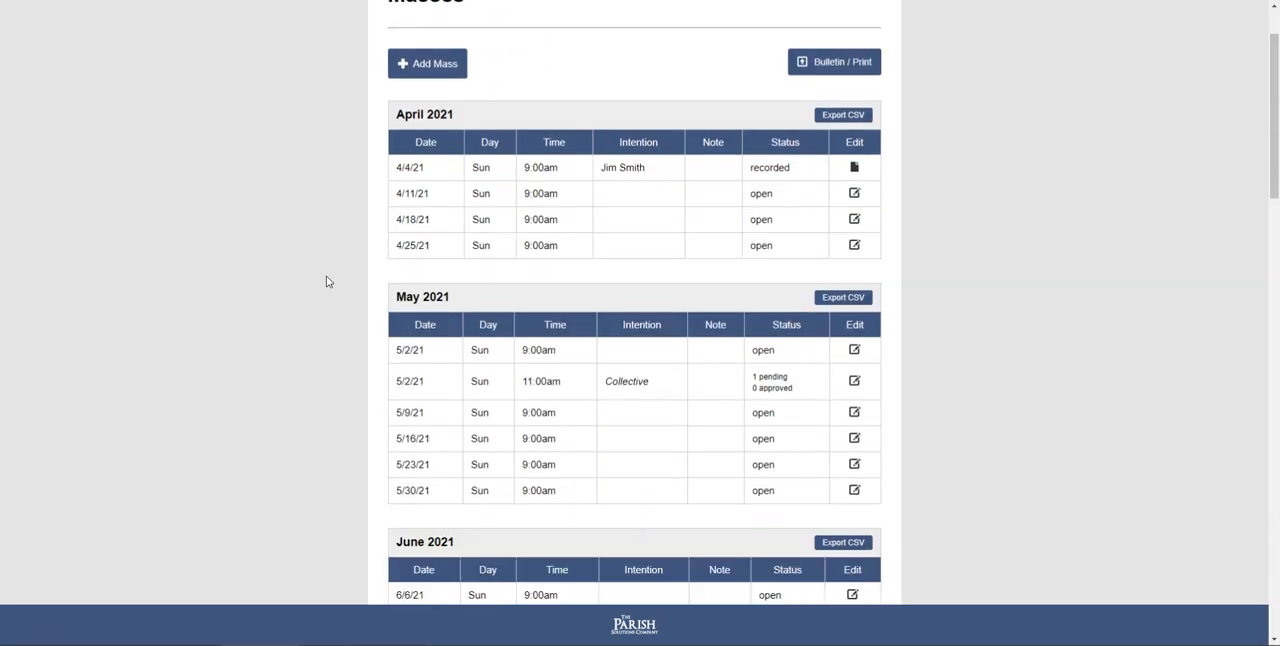
pyautogui.scroll(2, 326, 282)
# - Open the settings and review the admin details, mailing address option, requester reminder and online donation link
pyautogui.click(298, 26)
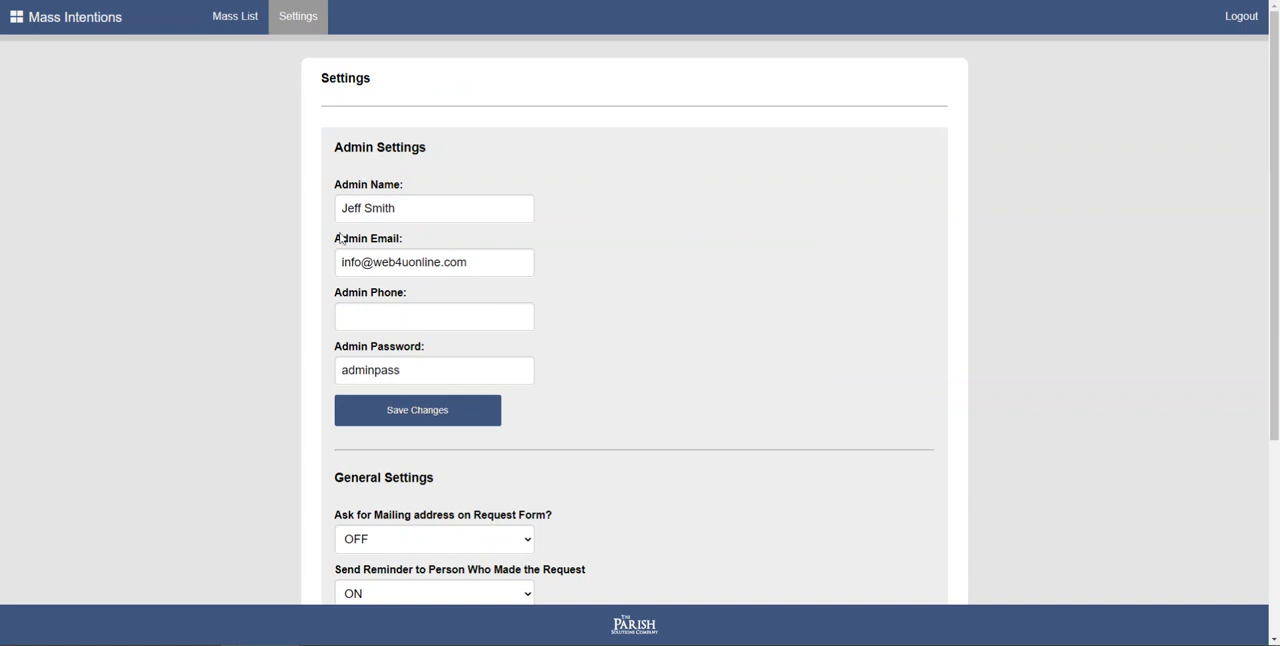
pyautogui.scroll(-1, 263, 280)
pyautogui.scroll(1, 263, 280)
pyautogui.scroll(-3, 262, 282)
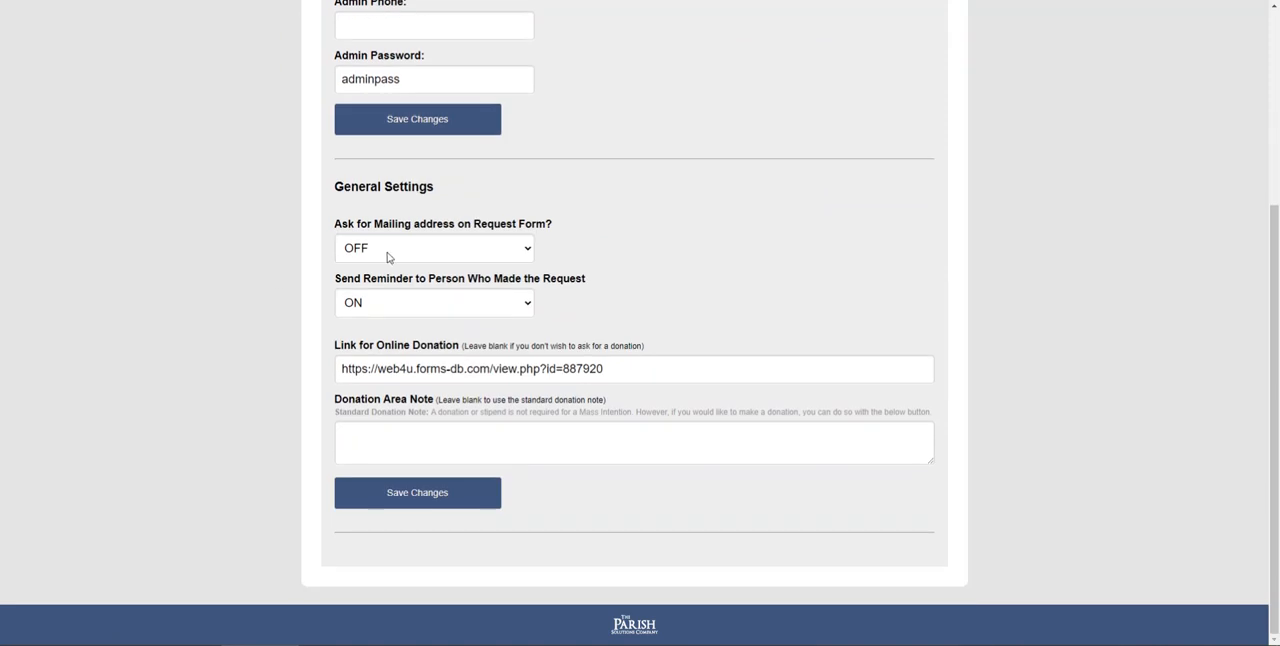
pyautogui.click(414, 258)
pyautogui.click(415, 258)
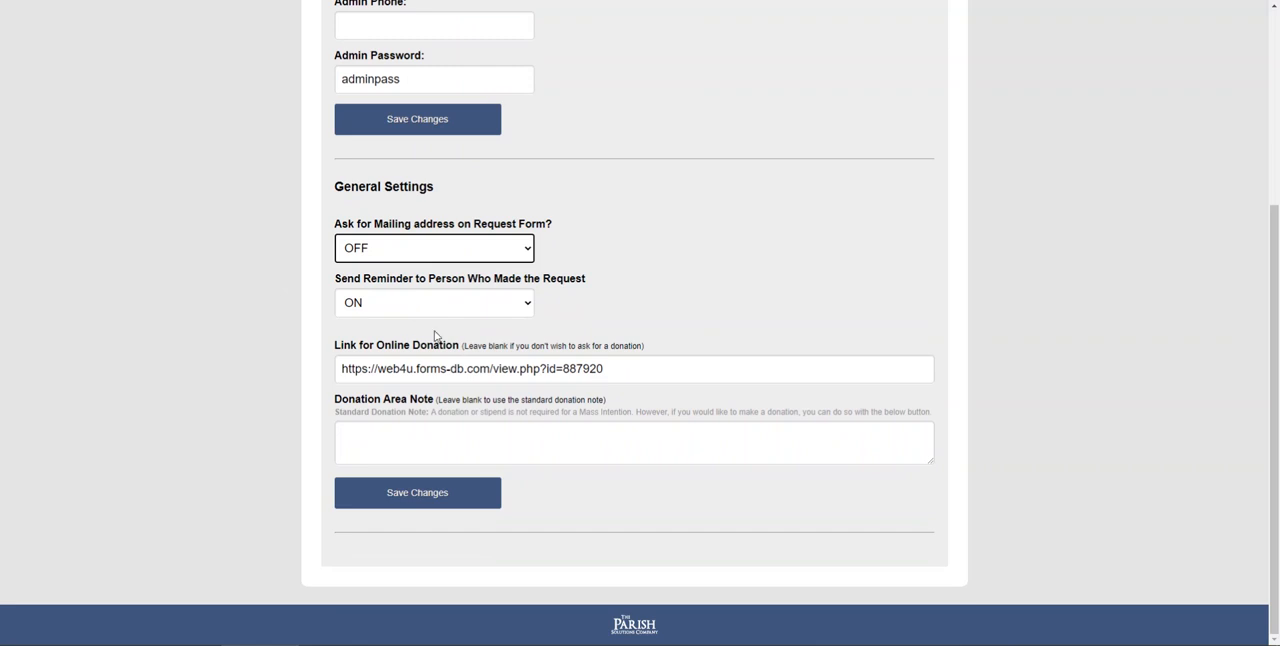
pyautogui.moveTo(644, 370); pyautogui.dragTo(339, 373)
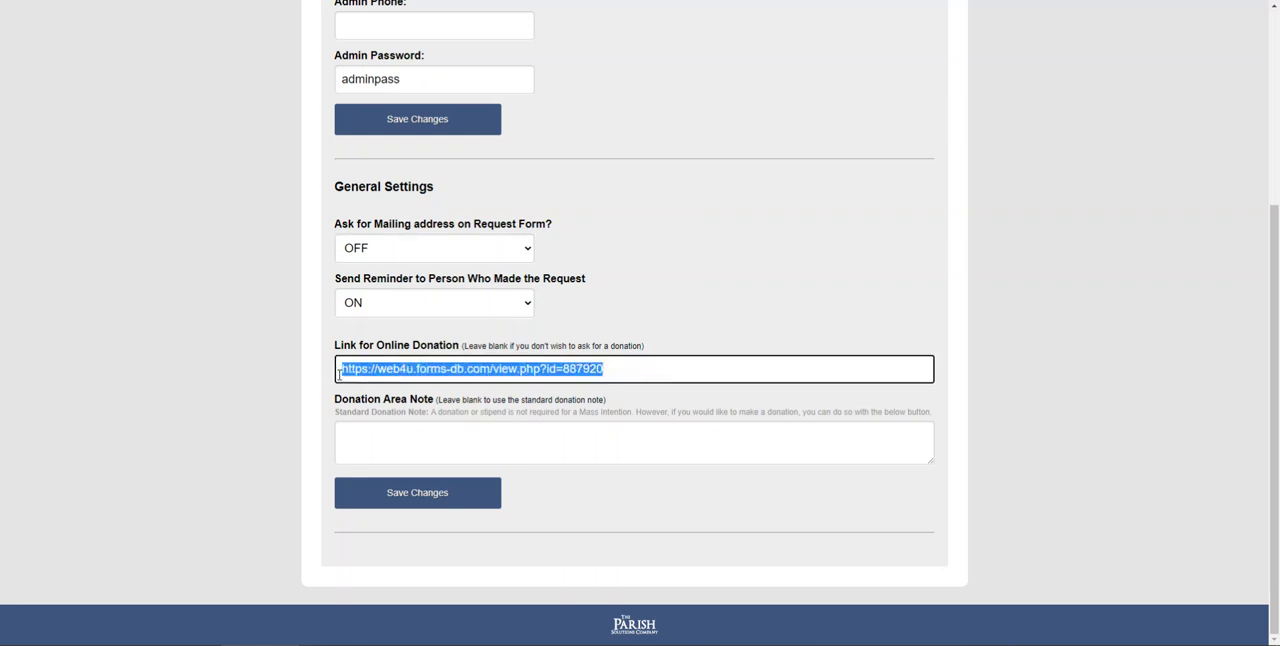
pyautogui.click(430, 333)
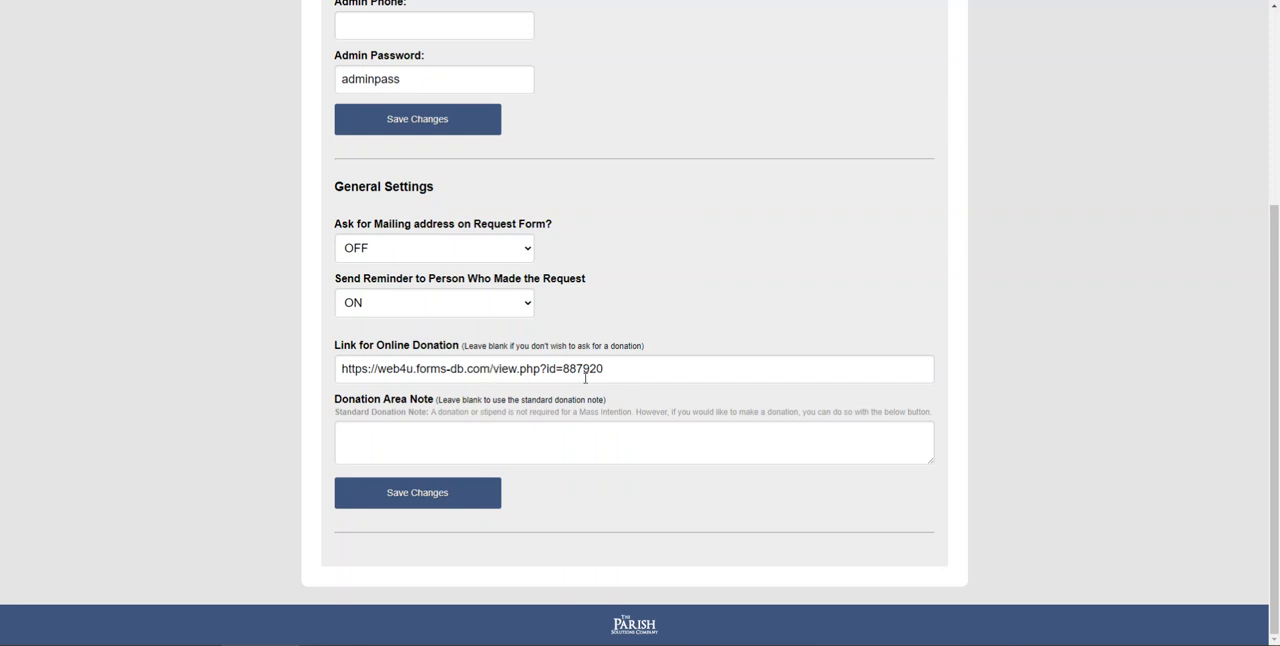
# - Examine the donation area note field and the standard donation note text in the general settings
pyautogui.click(396, 434)
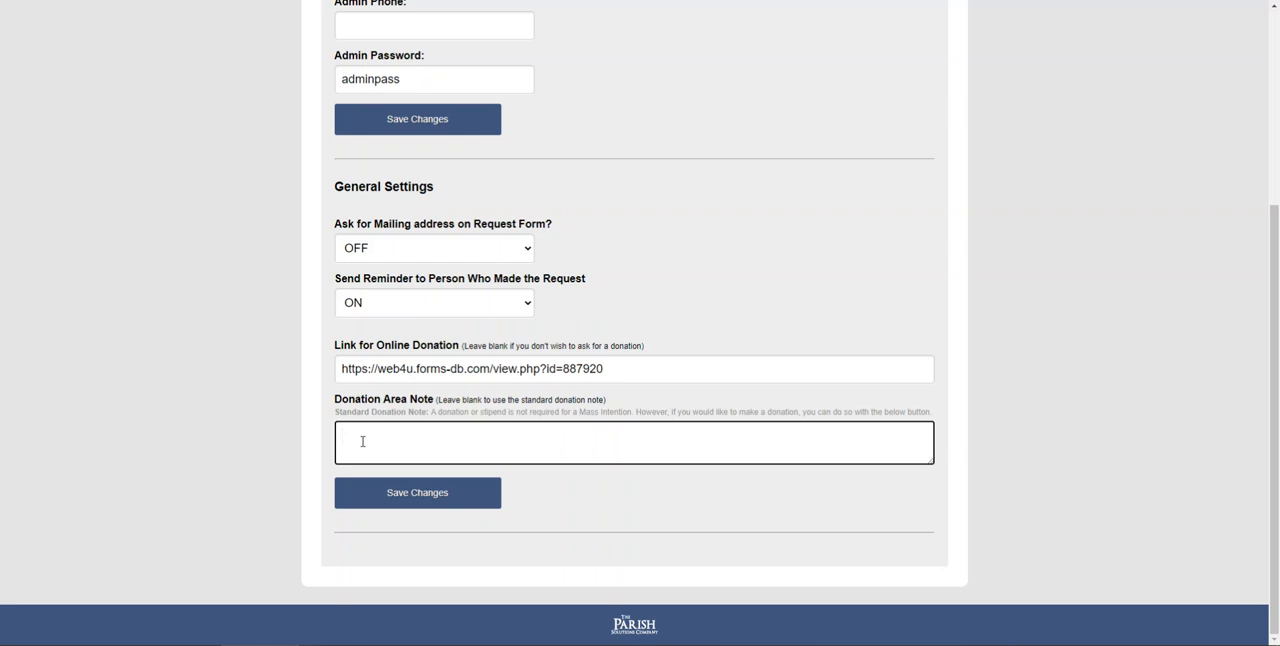
pyautogui.click(434, 412)
pyautogui.moveTo(434, 412); pyautogui.dragTo(939, 414)
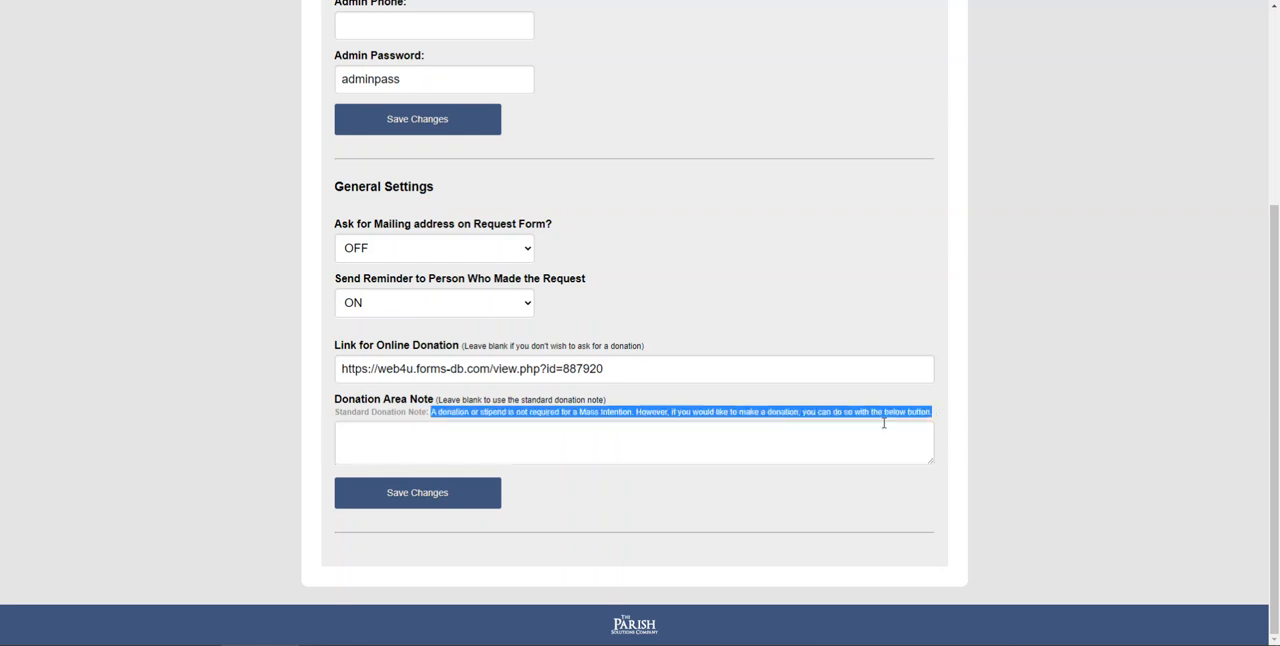
pyautogui.click(375, 435)
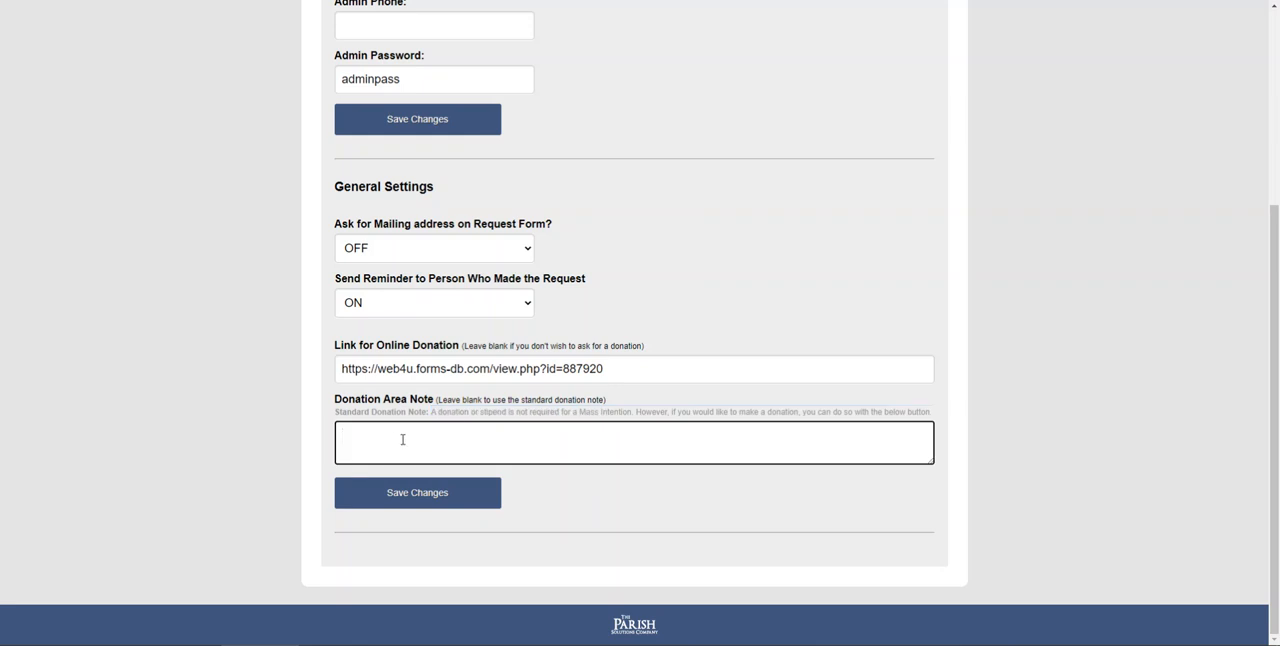
pyautogui.scroll(3, 429, 447)
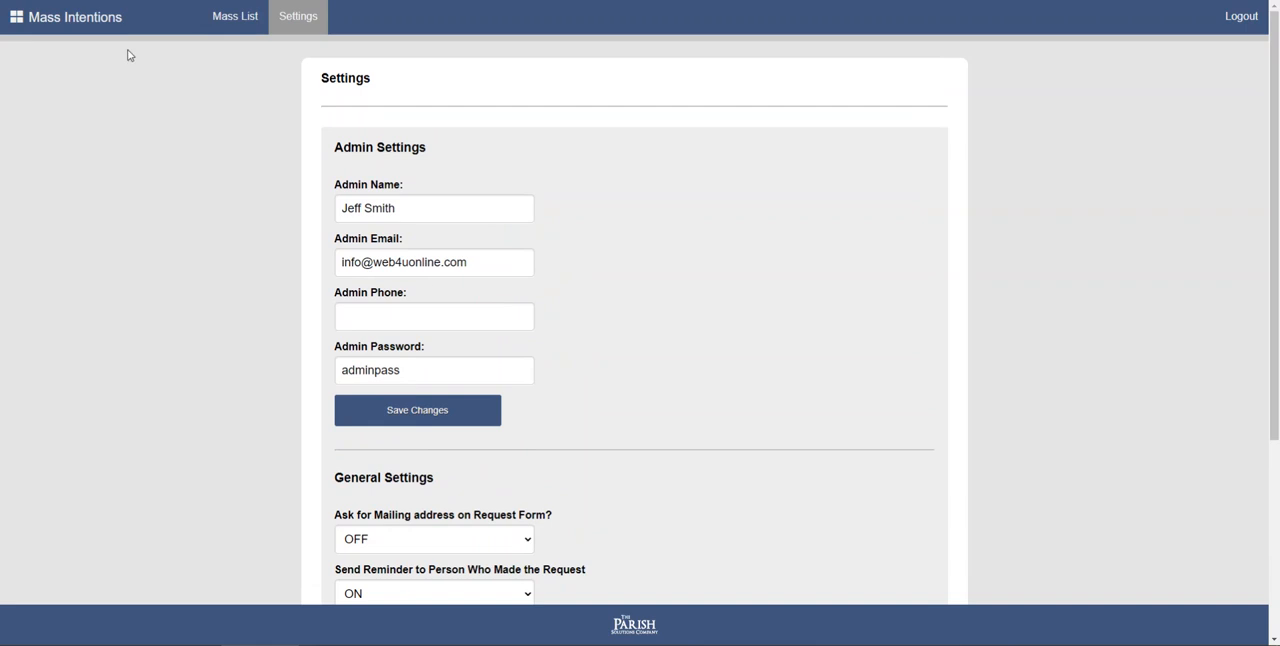
# - Return to the home page, view the public Mass intention request calendar and go back
pyautogui.click(90, 31)
pyautogui.click(606, 131)
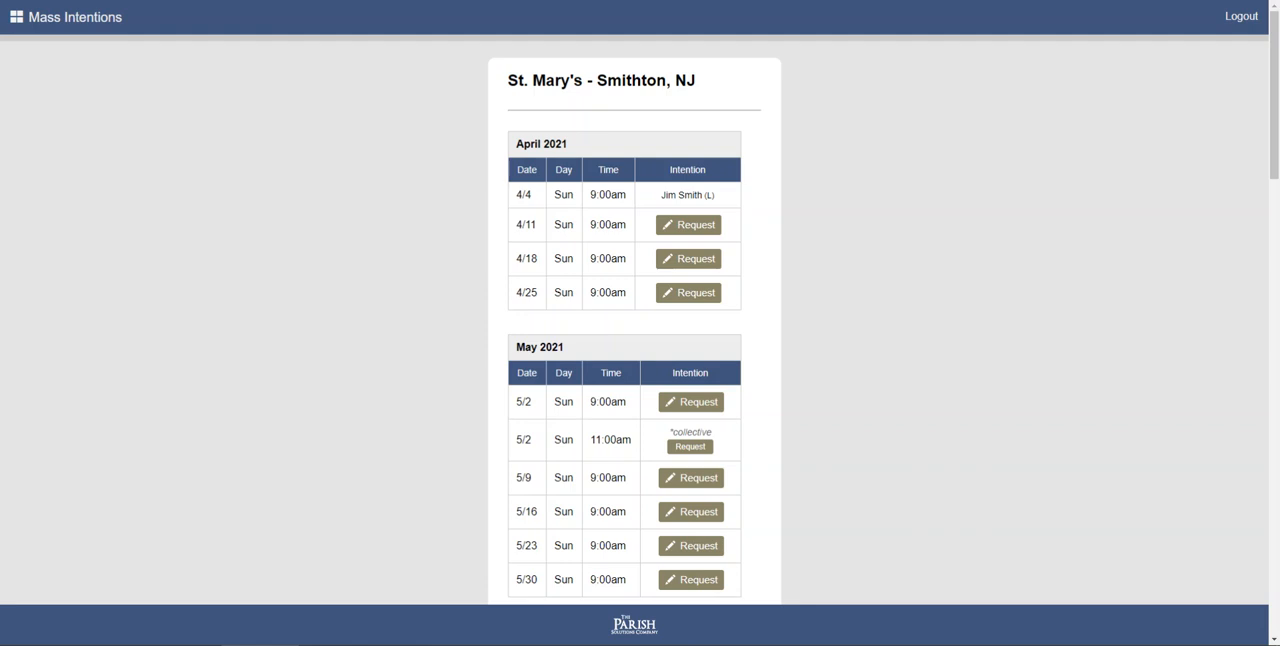
pyautogui.hotkey('alt', 'Left')
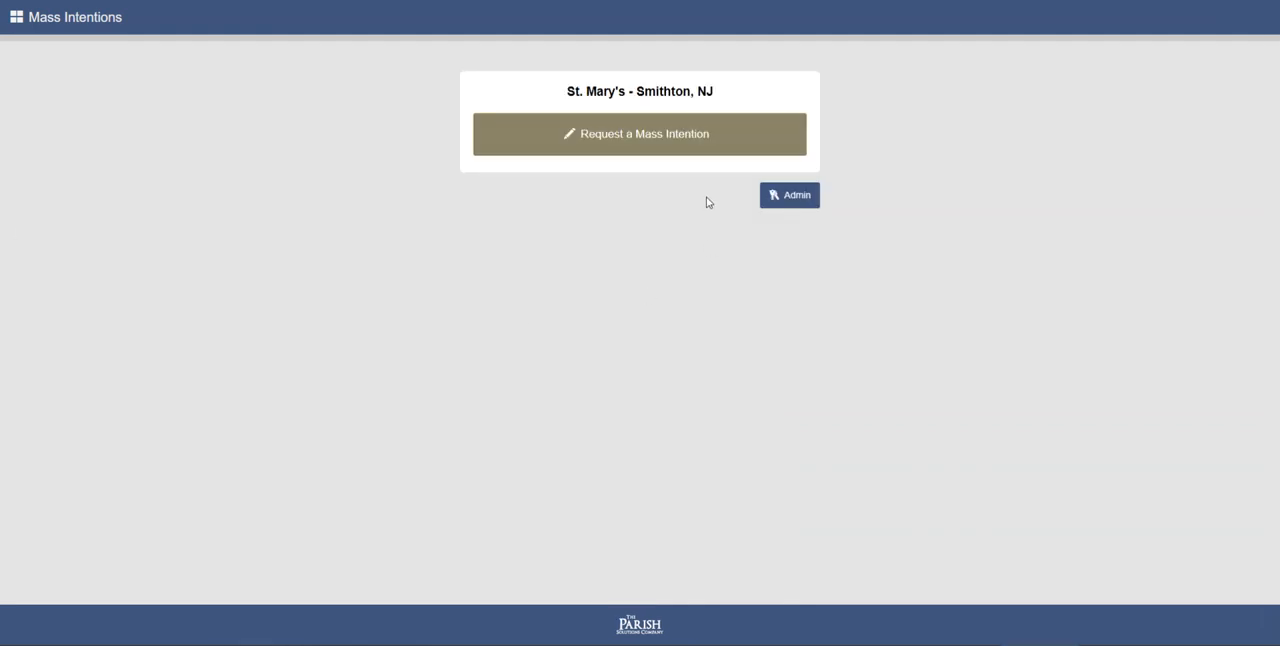
# - Log in to the admin area with the admin password and review the pending April 2021 intentions in the Mass list
pyautogui.click(775, 197)
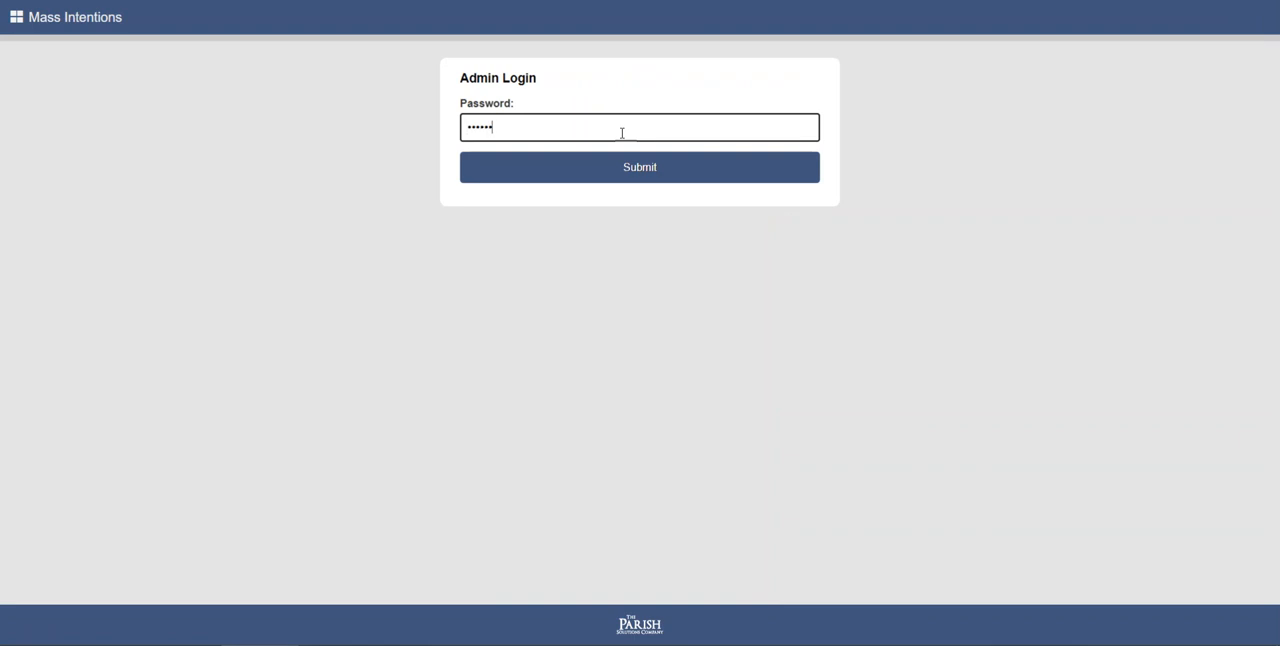
pyautogui.press('Return')
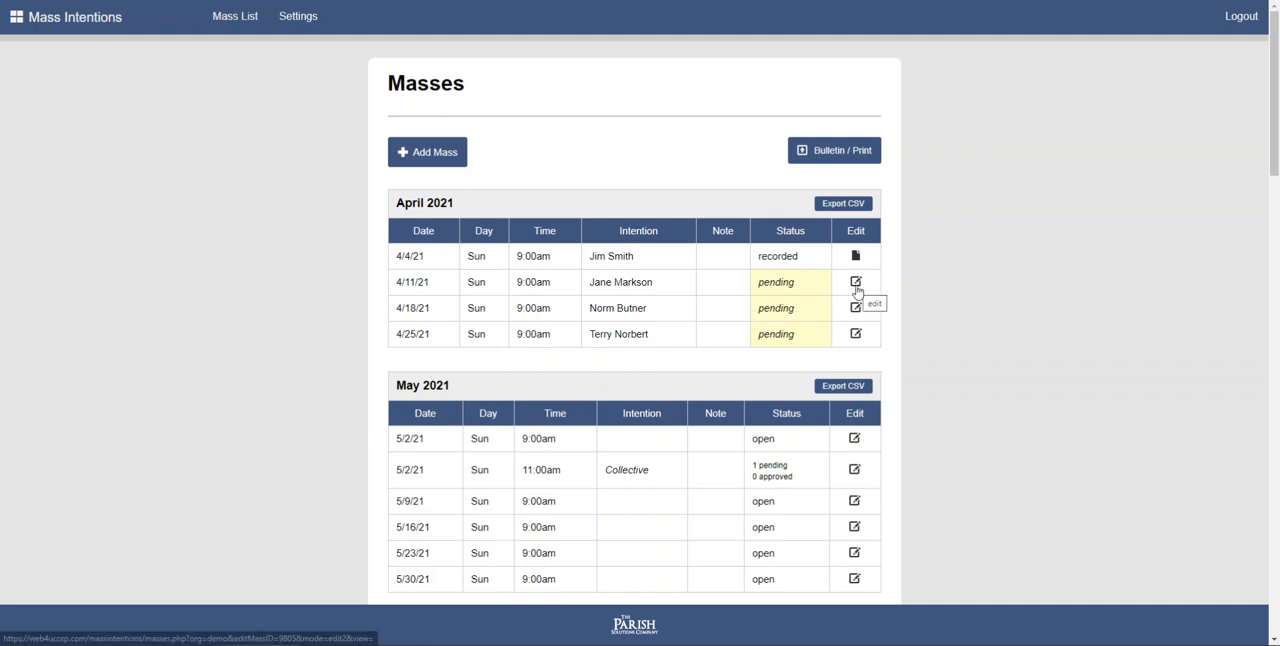
pyautogui.scroll(-2, 774, 329)
pyautogui.scroll(2, 769, 331)
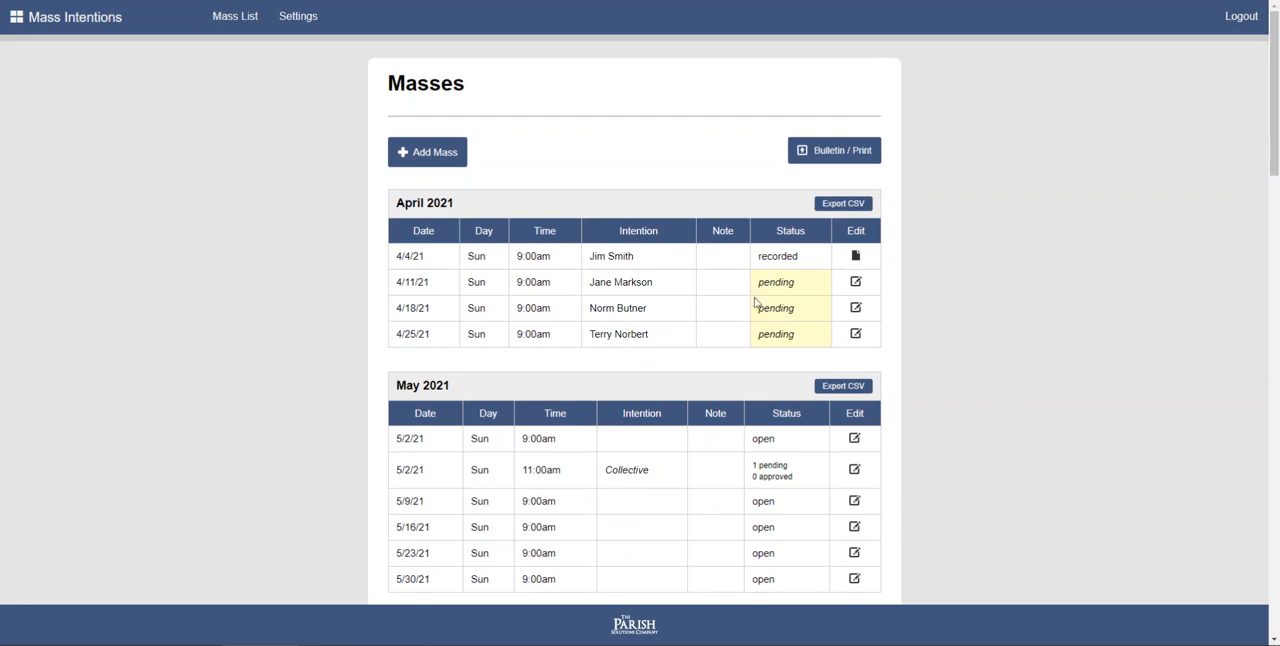
# - Open the 4/11/21 Mass intention, set its status to Approved and save it
pyautogui.click(856, 283)
pyautogui.scroll(-3, 505, 235)
pyautogui.click(537, 397)
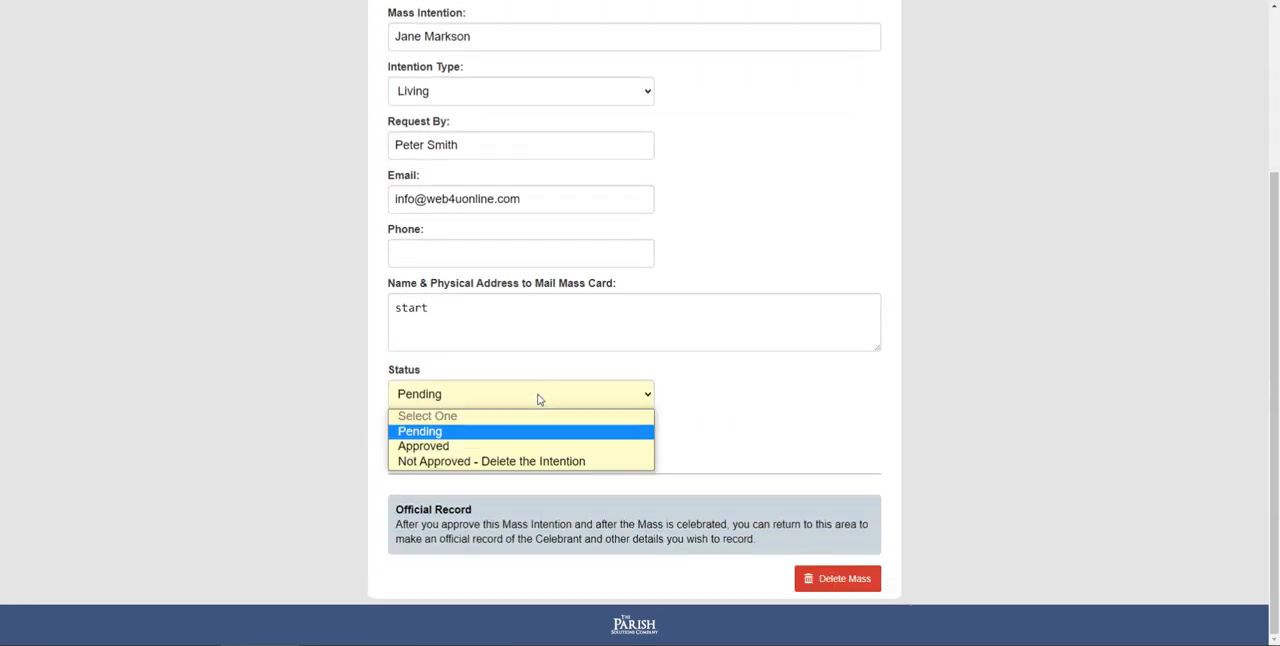
pyautogui.click(522, 446)
pyautogui.click(518, 440)
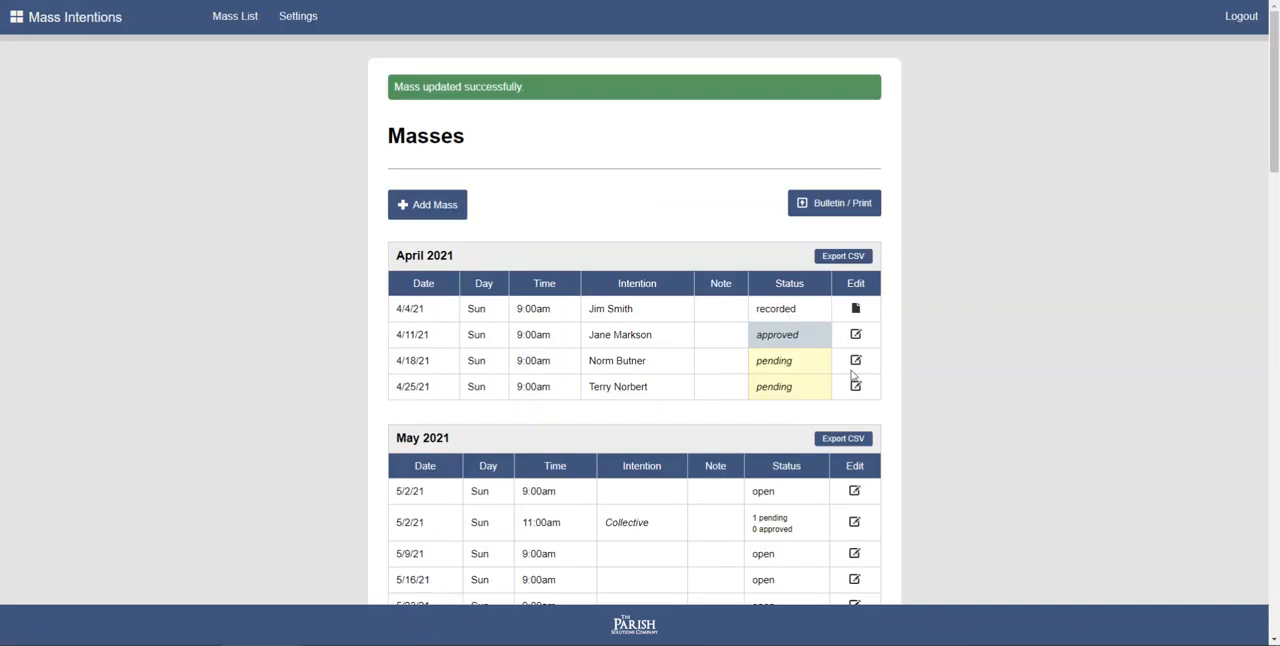
# - Open the 4/18/21 Mass intention, keep the intention type Deceased, set the status to Approved and save it
pyautogui.click(858, 366)
pyautogui.scroll(-1, 543, 349)
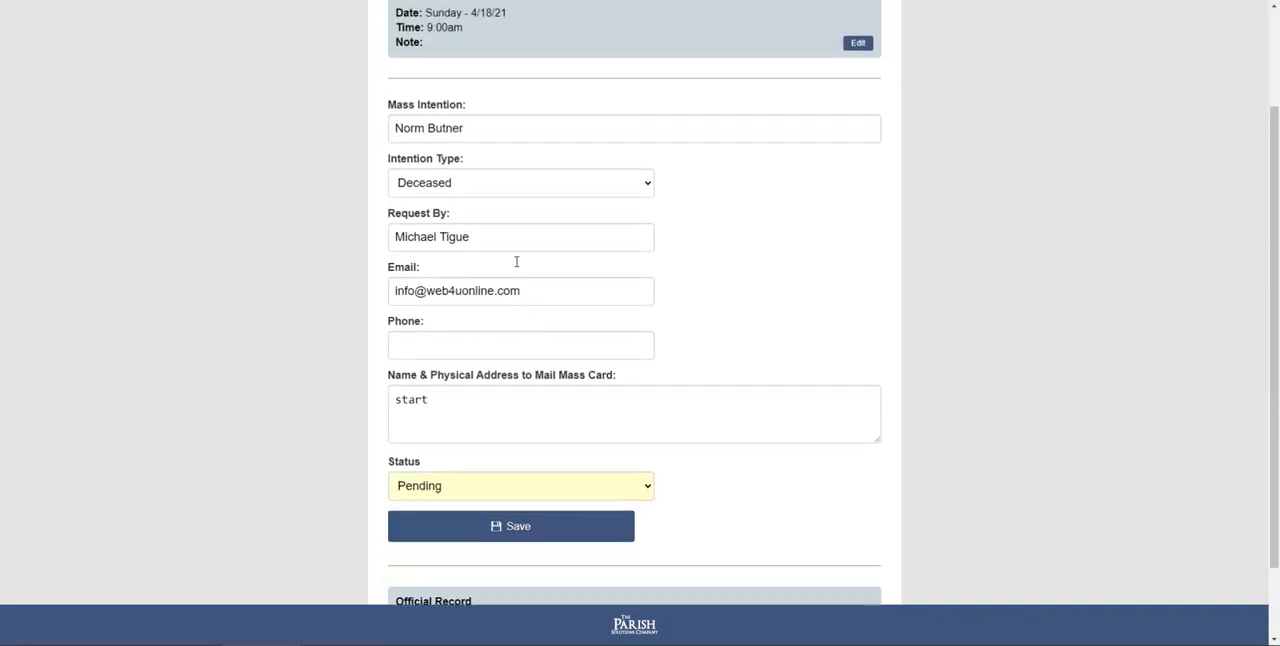
pyautogui.click(508, 194)
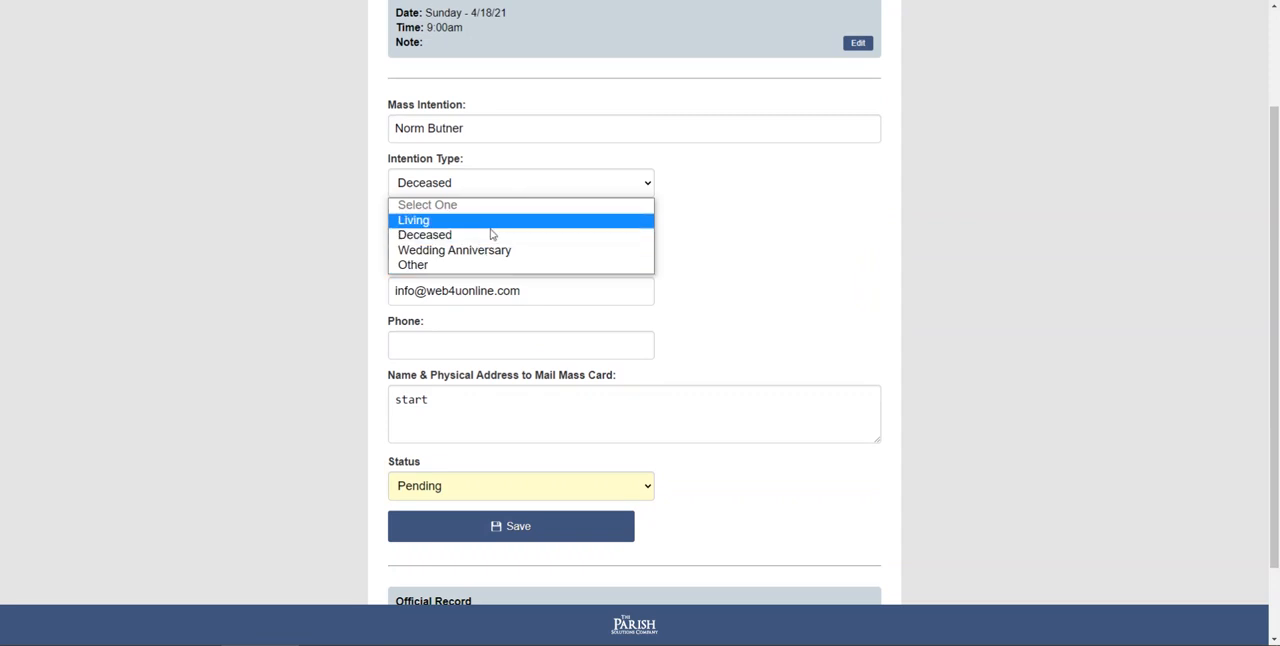
pyautogui.click(490, 234)
pyautogui.click(458, 484)
pyautogui.click(451, 535)
pyautogui.click(480, 528)
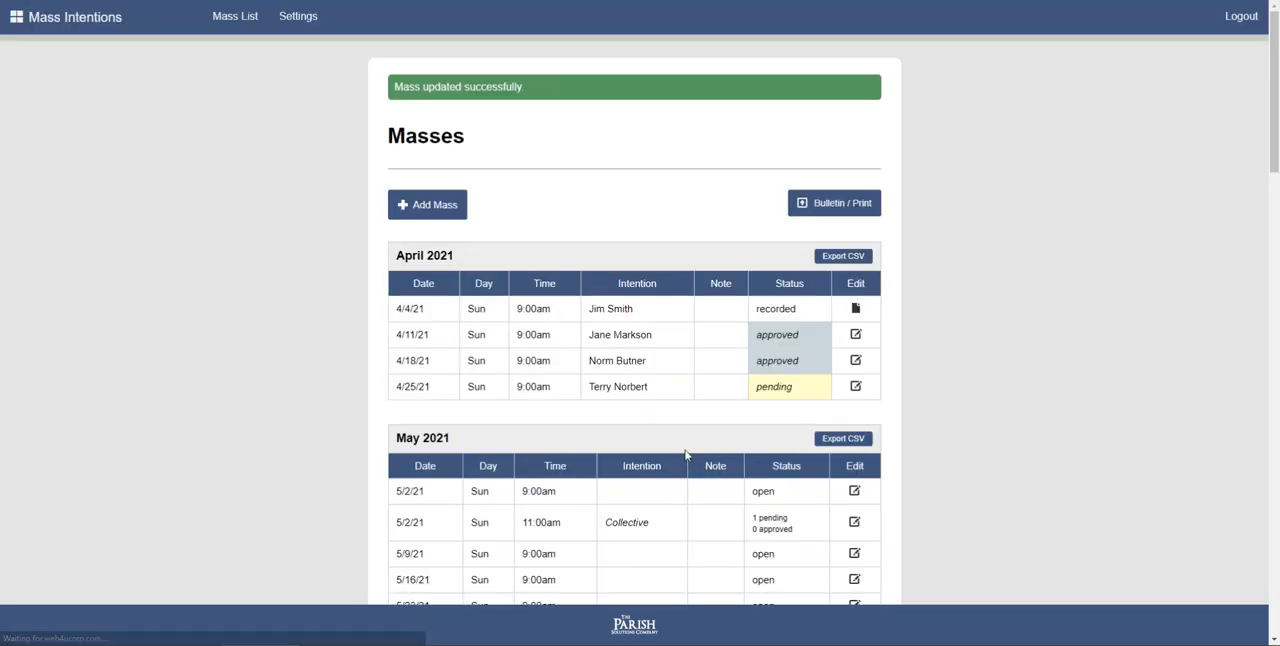
# - Open the 4/25/21 Mass intention, set its status to Approved and save it
pyautogui.click(853, 386)
pyautogui.scroll(-2, 620, 420)
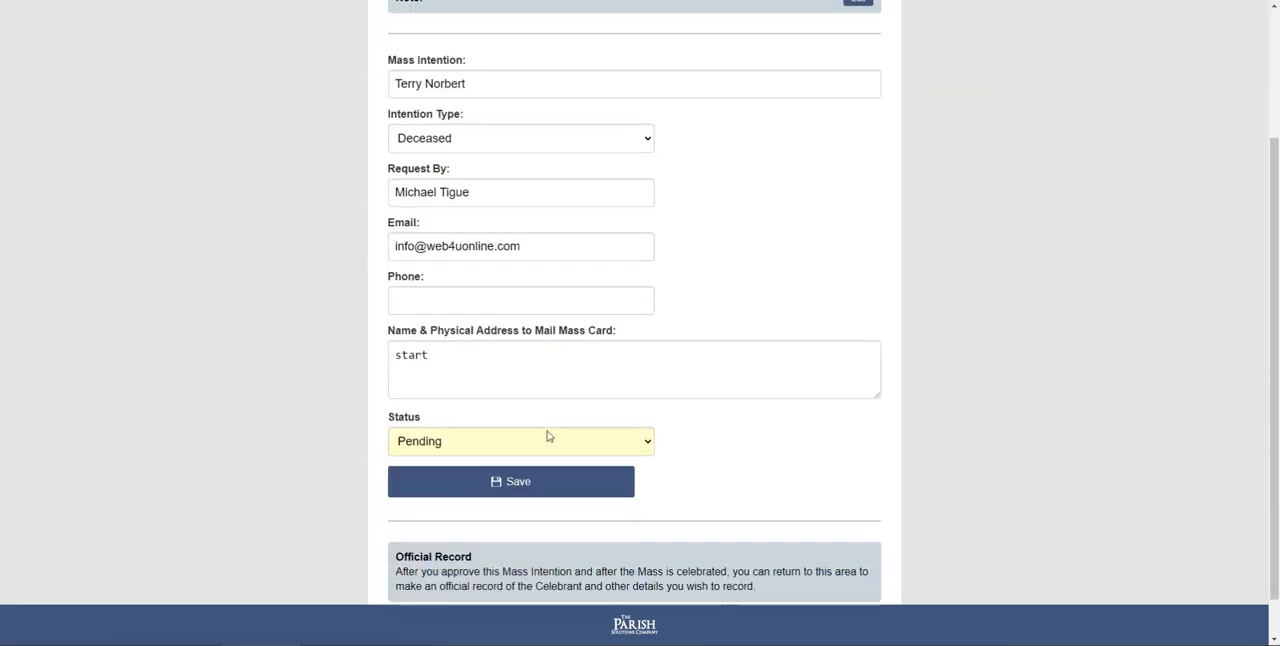
pyautogui.click(514, 443)
pyautogui.click(491, 491)
pyautogui.click(494, 494)
pyautogui.click(499, 488)
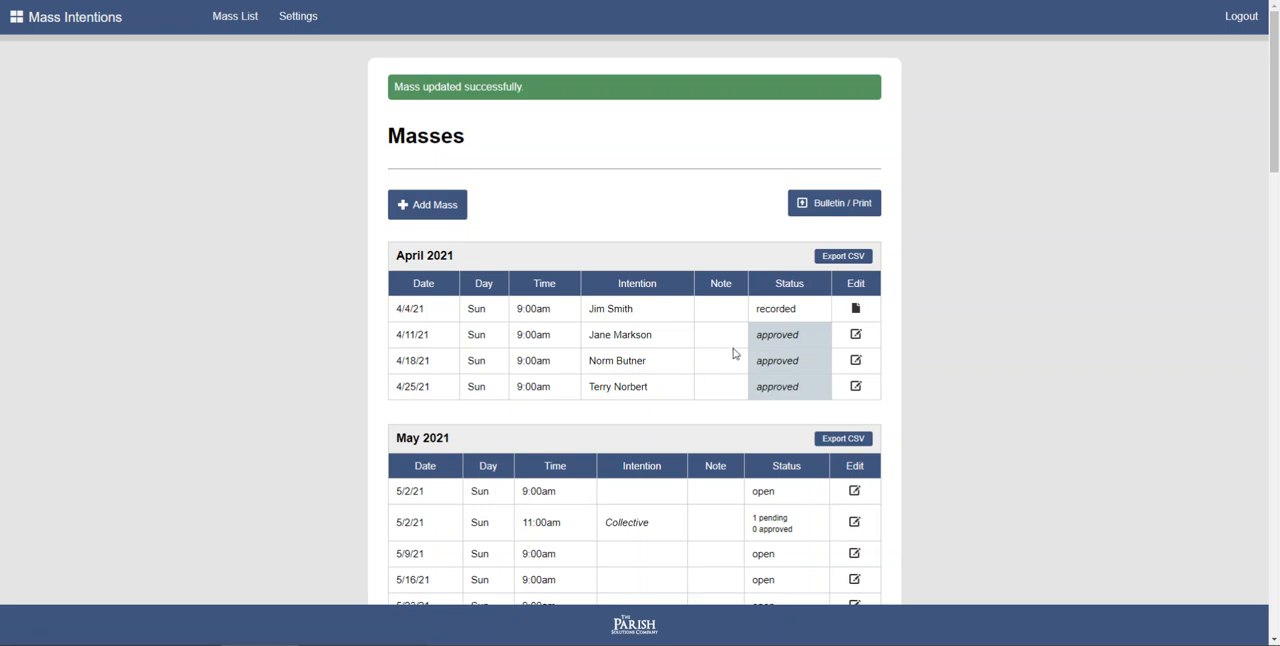
# - Export the April 2021 Masses to CSV, switch to Excel and enlarge the widths of columns A to P and the height of row 1
pyautogui.click(840, 258)
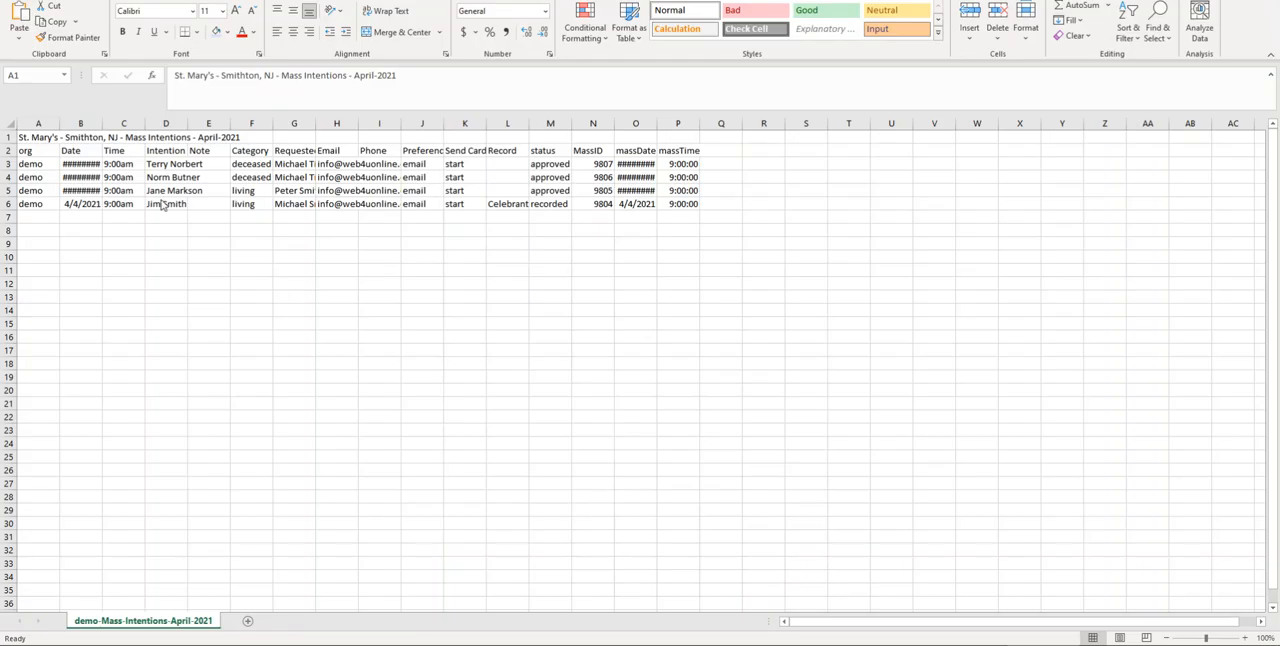
pyautogui.click(38, 123)
pyautogui.keyDown('shift'); pyautogui.click(678, 123); pyautogui.keyUp('shift')
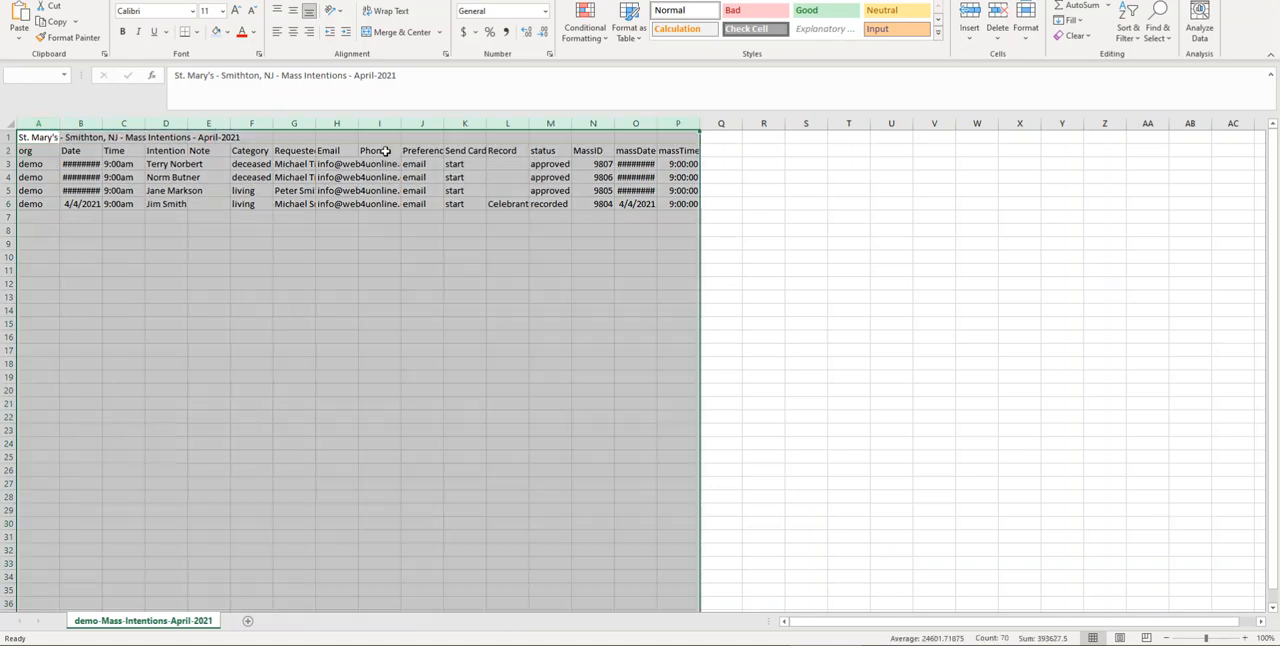
pyautogui.moveTo(315, 123); pyautogui.dragTo(355, 123)
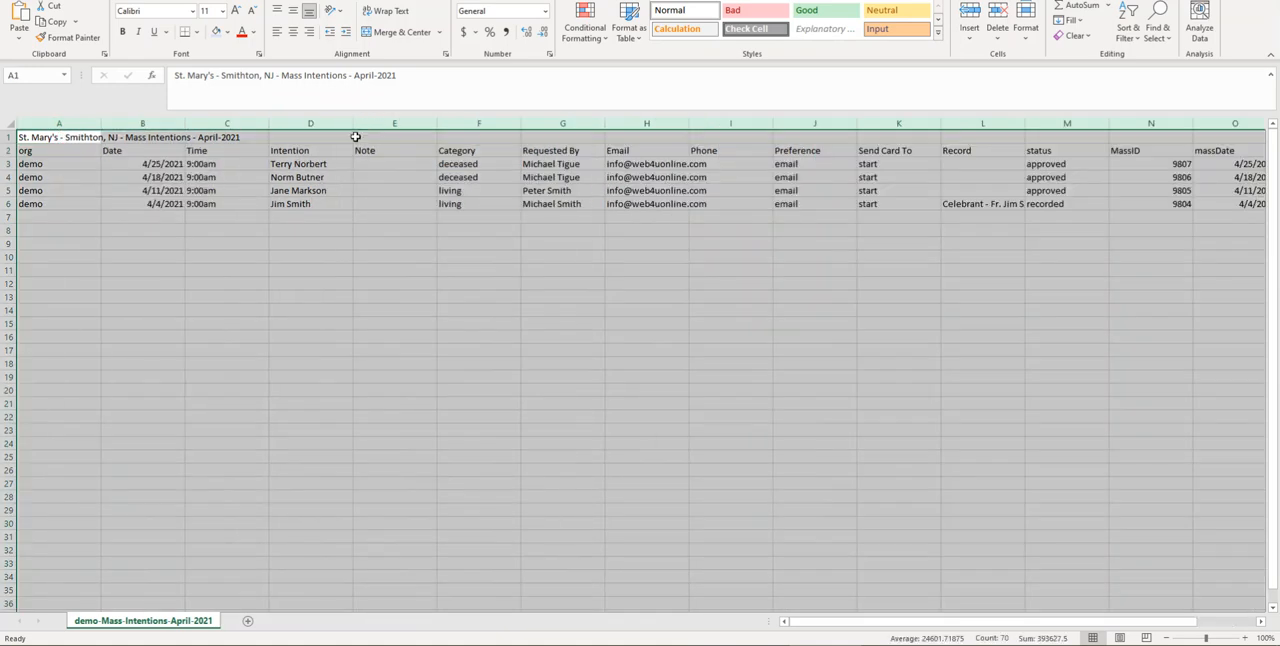
pyautogui.click(390, 271)
pyautogui.moveTo(8, 143); pyautogui.dragTo(8, 153)
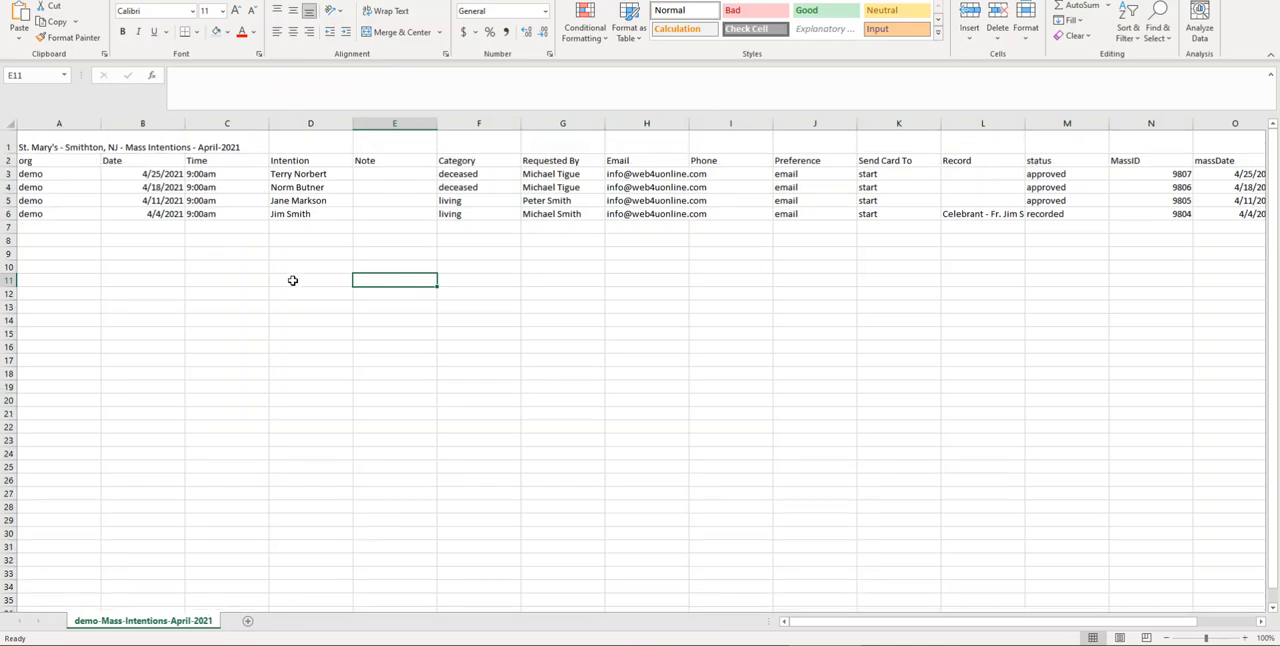
# - Examine the exported sheet's title, column headings and intention rows, including the record, status and Mass date columns
pyautogui.click(56, 147)
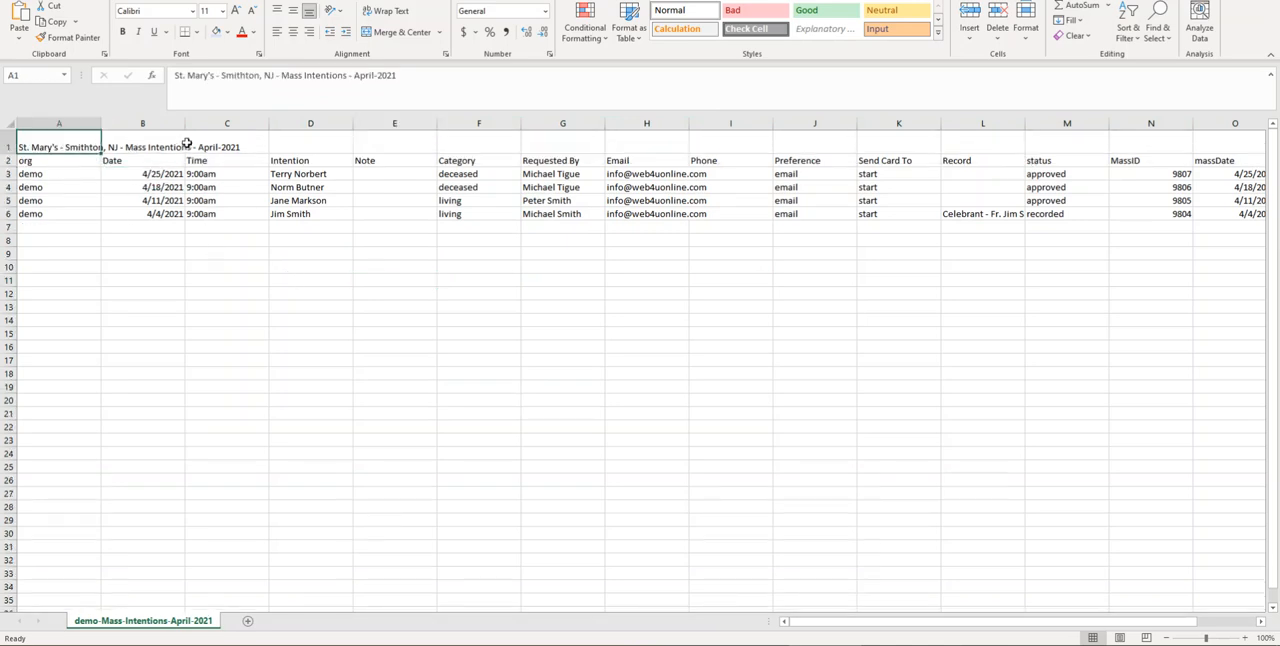
pyautogui.click(227, 145)
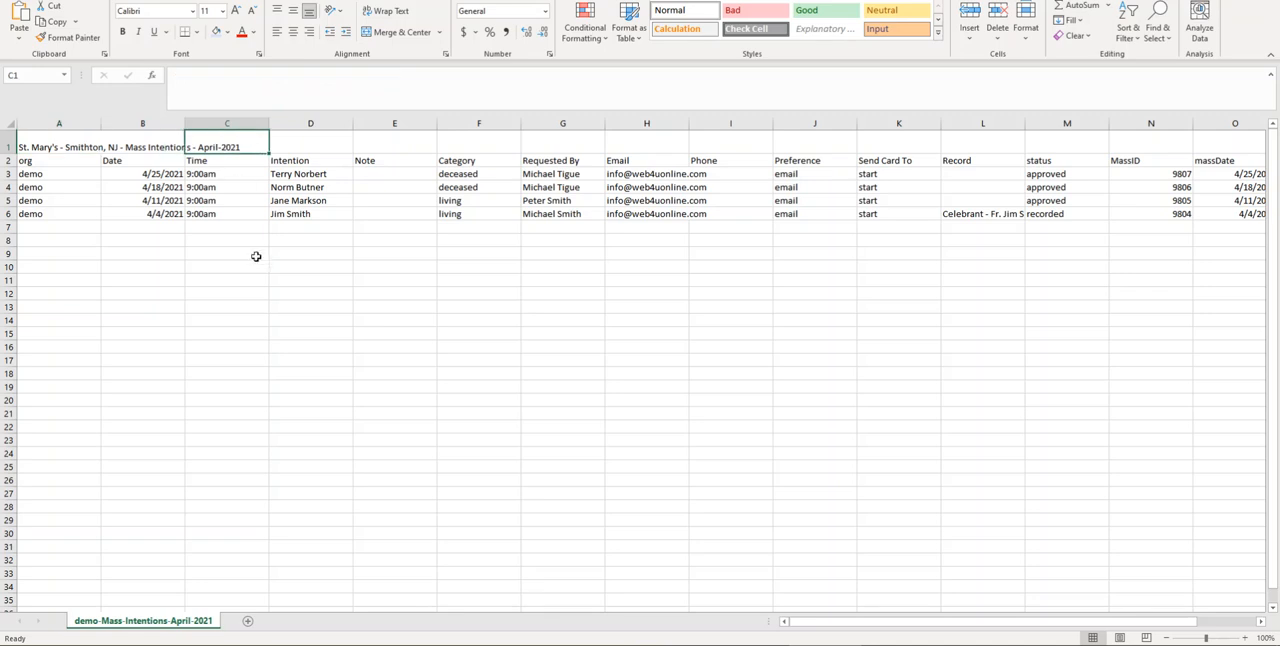
pyautogui.click(76, 160)
pyautogui.click(264, 265)
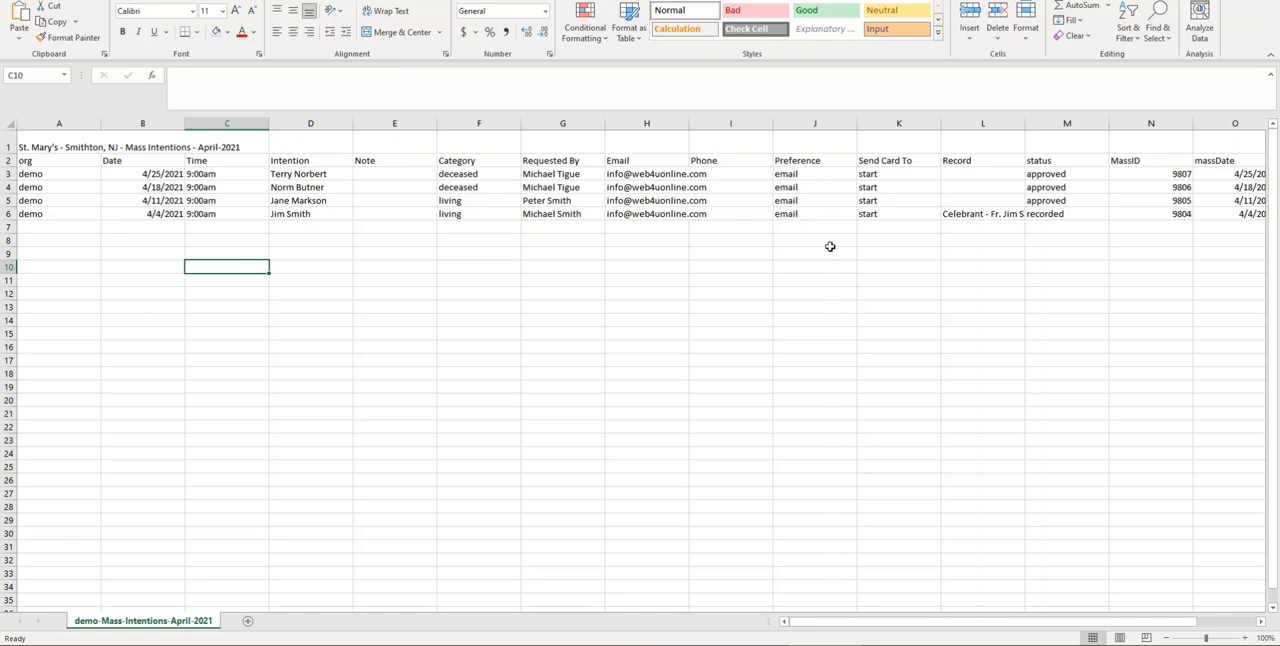
pyautogui.moveTo(843, 628); pyautogui.dragTo(893, 630)
pyautogui.click(553, 293)
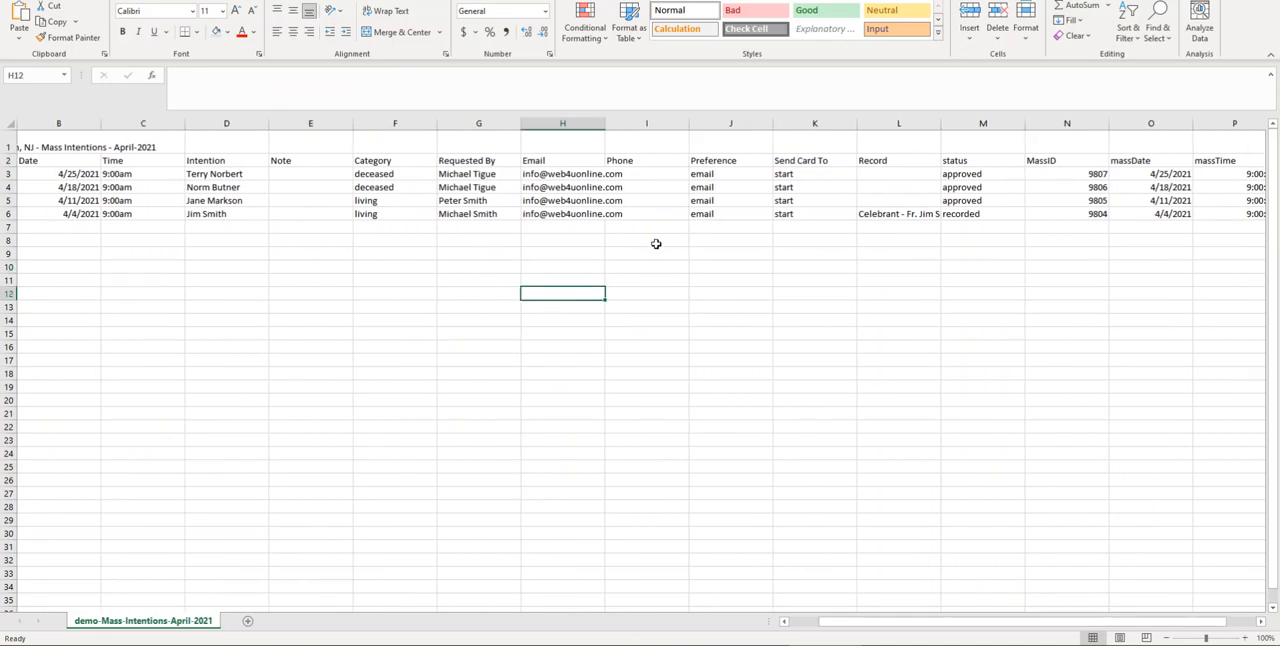
# - Switch back to Mass Intentions, open the Bulletin / Print page and list the intentions from 04/01/2021 to 04/30/2021
pyautogui.click(884, 217)
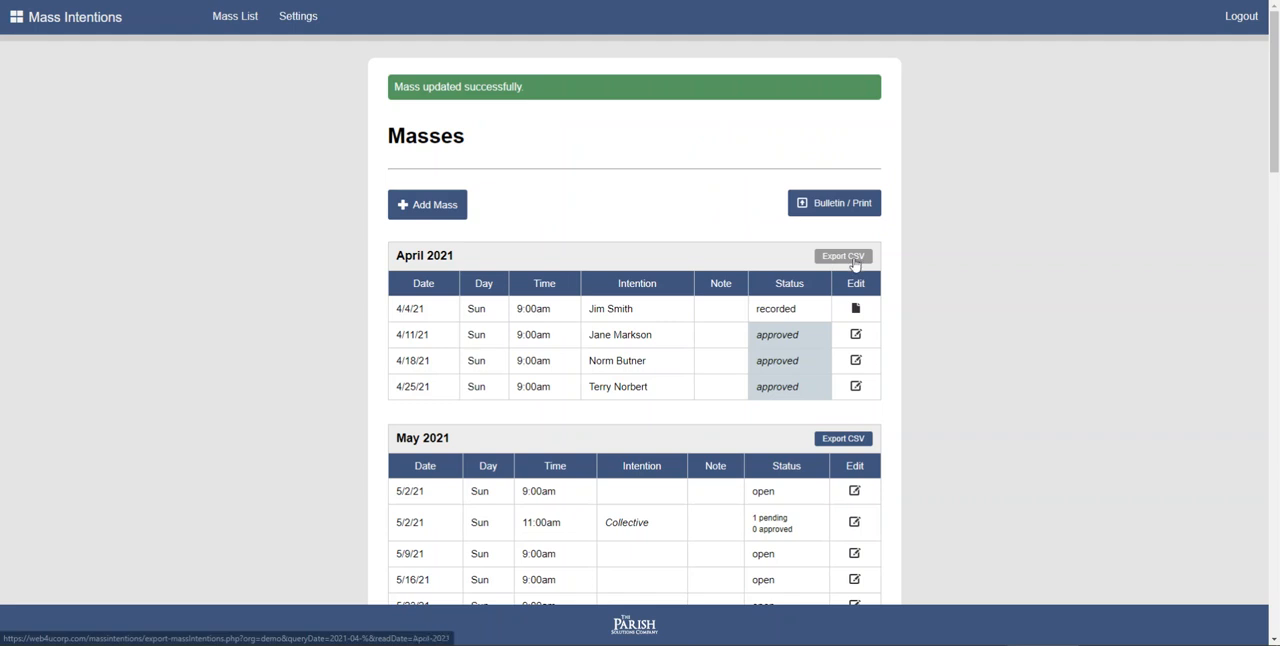
pyautogui.click(832, 205)
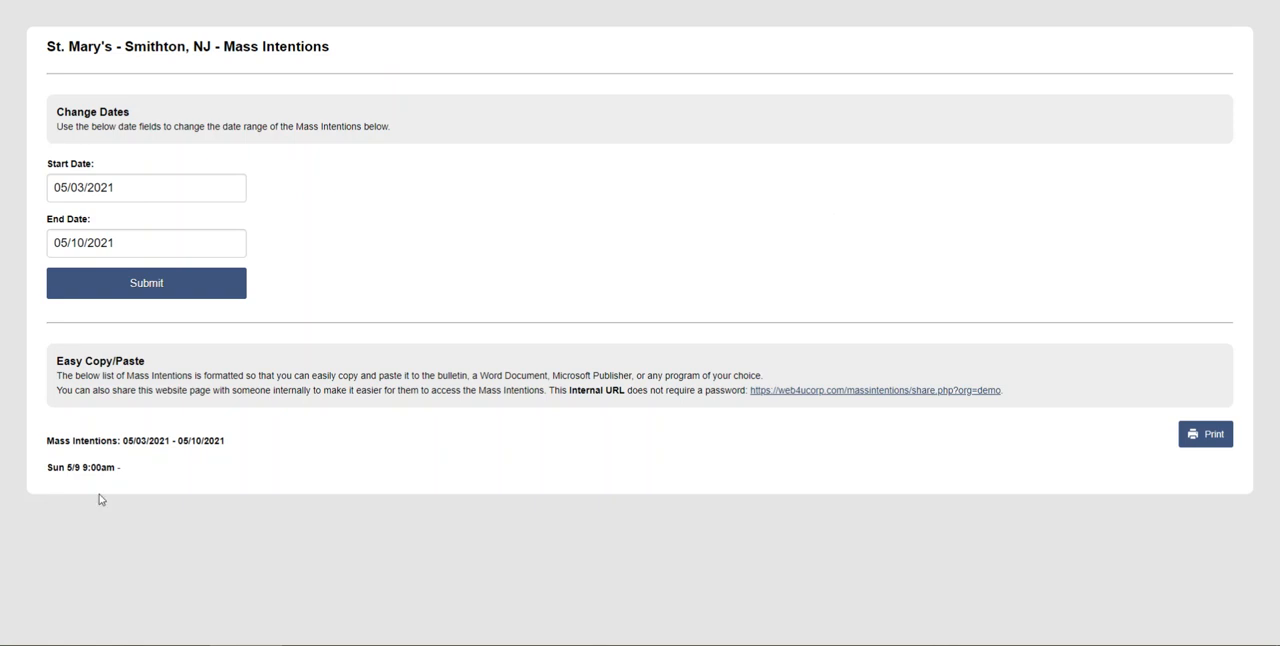
pyautogui.click(159, 190)
pyautogui.click(60, 216)
pyautogui.click(160, 262)
pyautogui.click(162, 240)
pyautogui.click(60, 271)
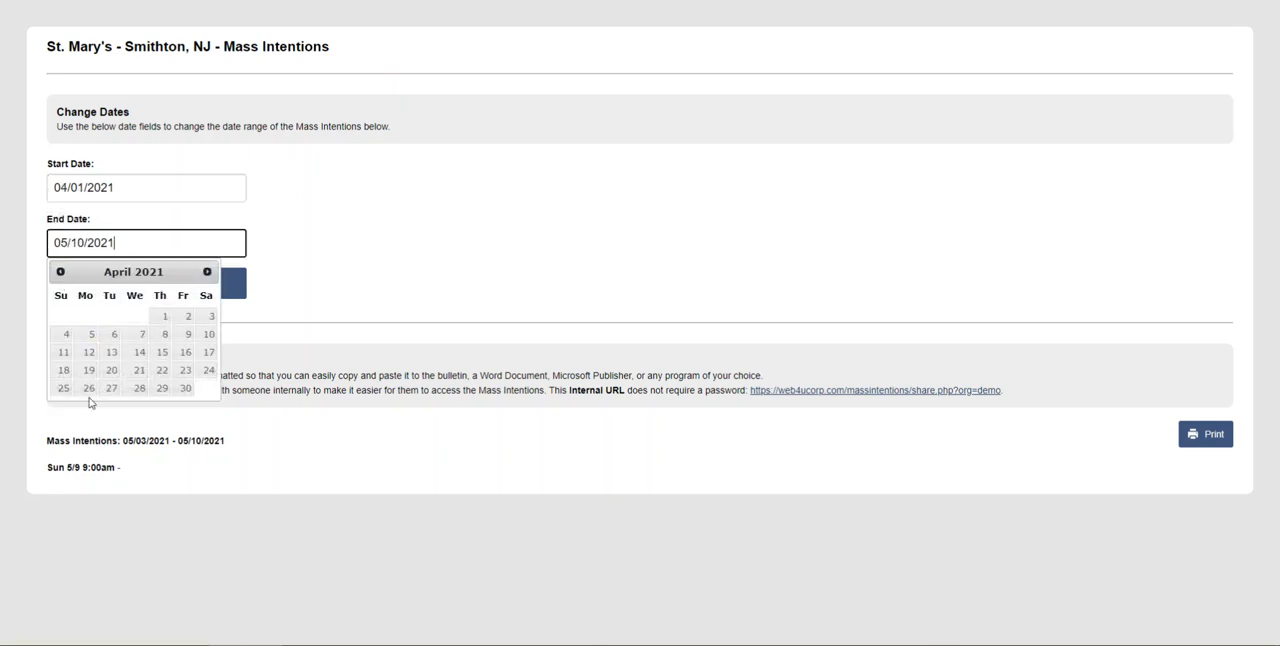
pyautogui.click(185, 388)
pyautogui.click(140, 286)
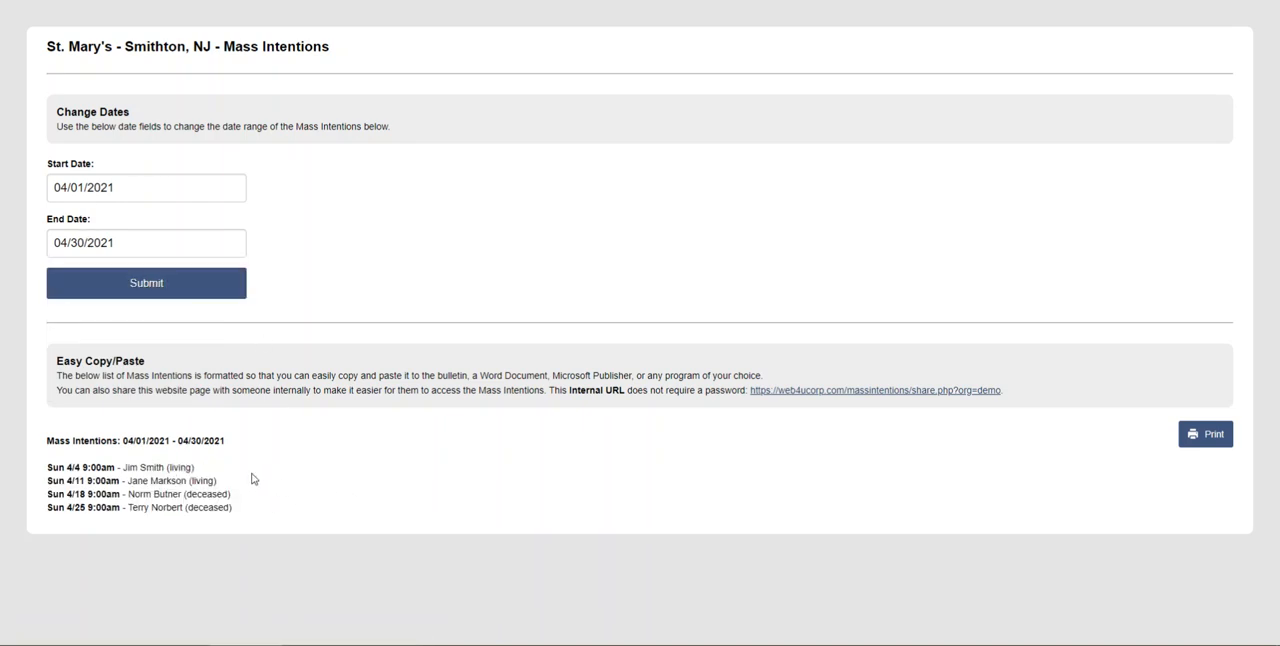
# - Examine the April intentions list, preview its printout and cancel printing
pyautogui.moveTo(47, 440); pyautogui.dragTo(261, 516)
pyautogui.click(97, 467)
pyautogui.doubleClick(180, 467)
pyautogui.click(205, 487)
pyautogui.click(1192, 440)
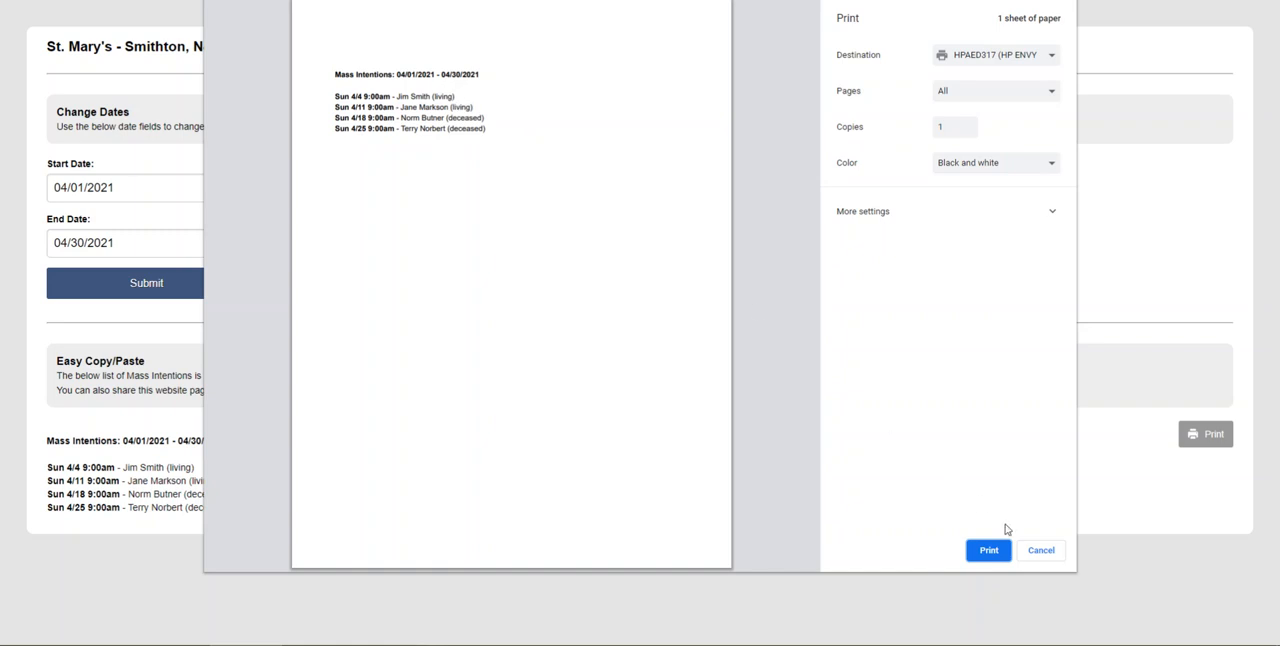
pyautogui.click(1039, 551)
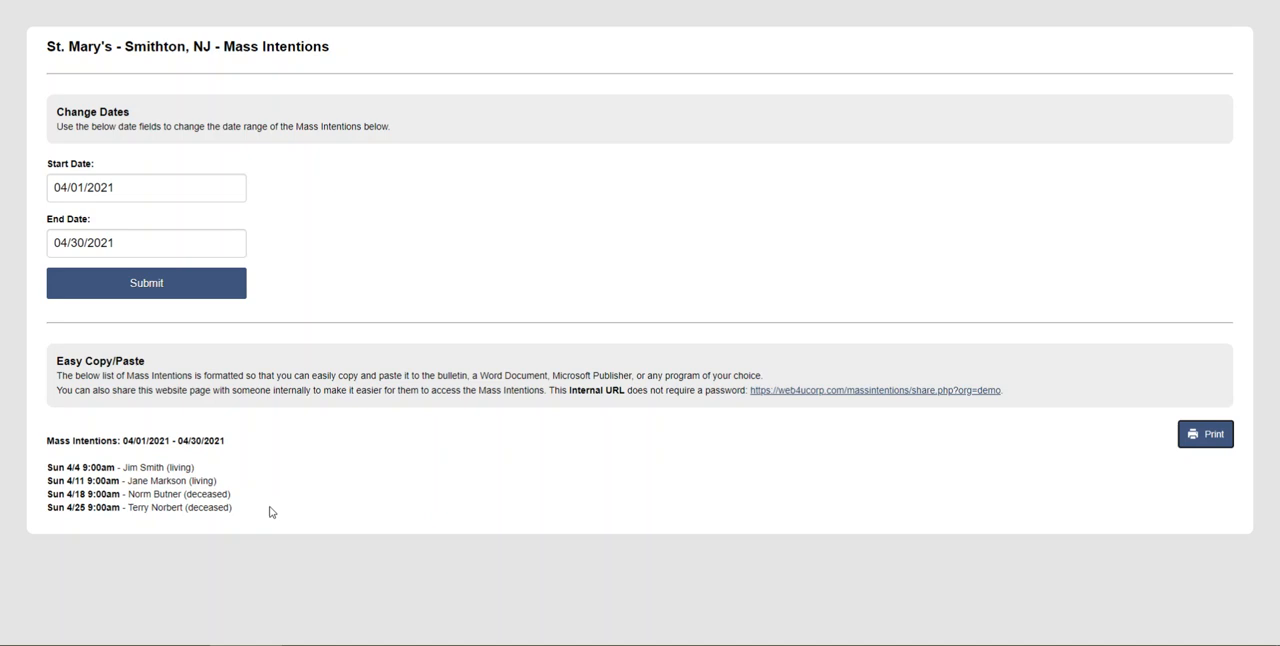
# - Copy the April intentions list with its date range heading and switch to a blank Word document
pyautogui.moveTo(233, 508); pyautogui.dragTo(47, 440)
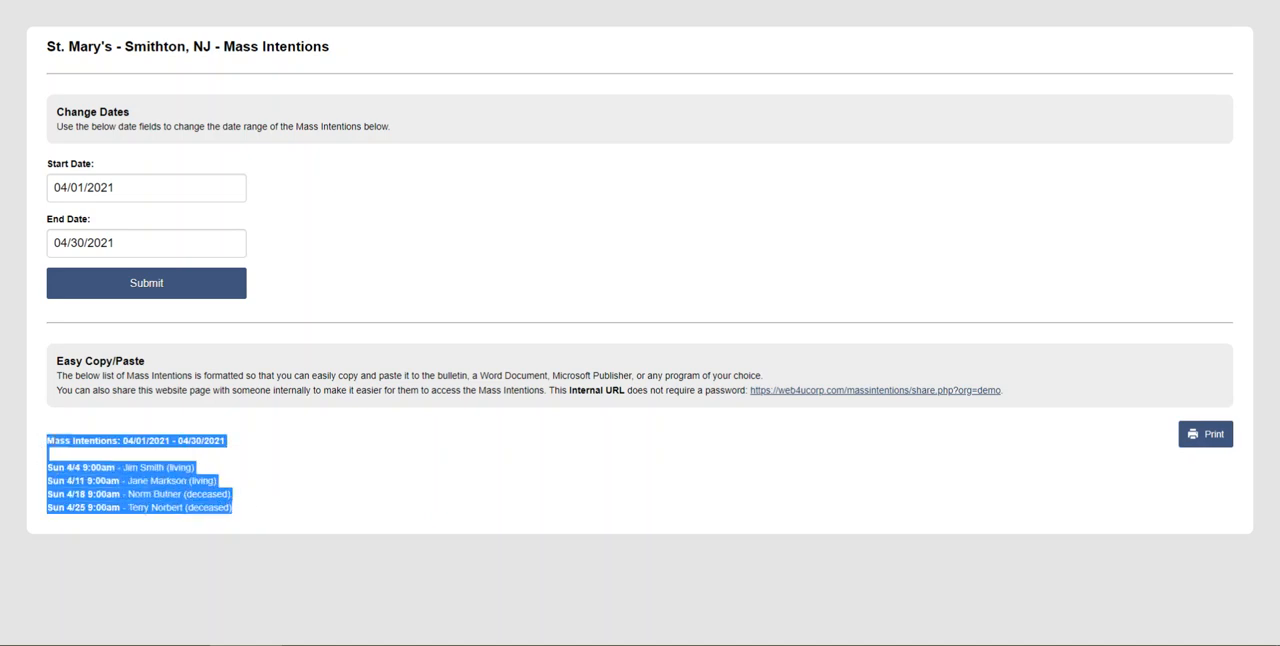
pyautogui.rightClick(48, 441)
pyautogui.click(75, 450)
pyautogui.click(246, 645)
pyautogui.rightClick(129, 481)
pyautogui.click(150, 490)
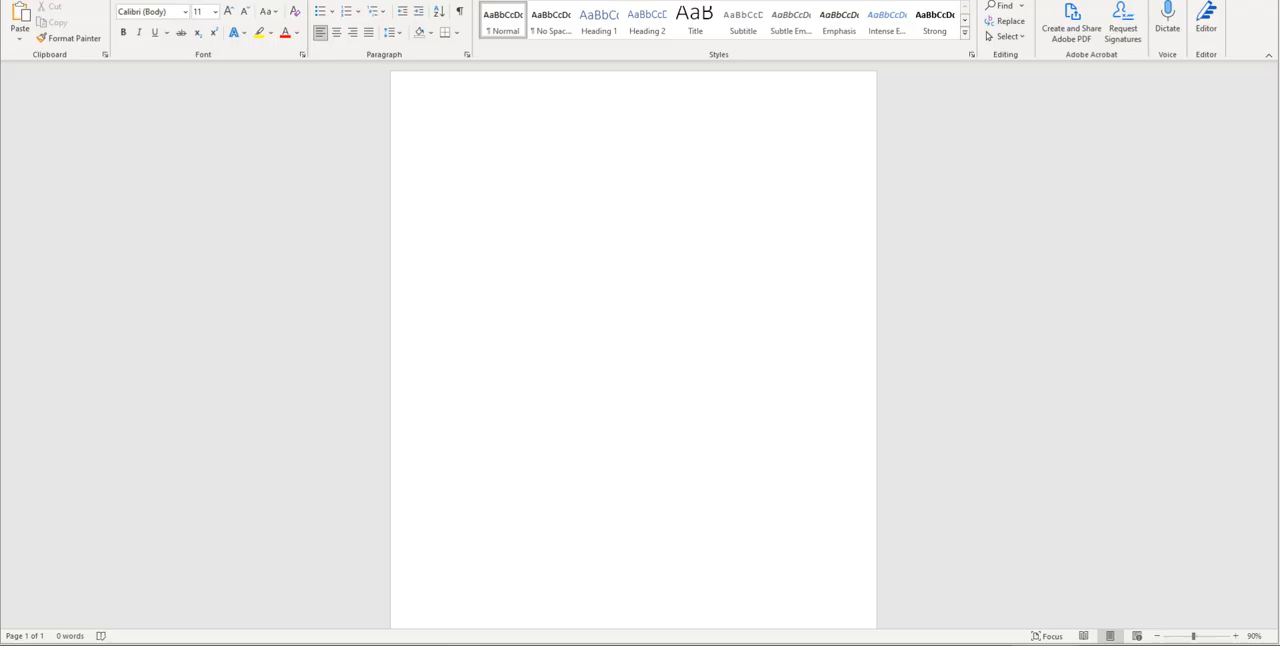
# - Paste the copied intentions list at the start of the Word document and check the pasted lines
pyautogui.click(465, 132)
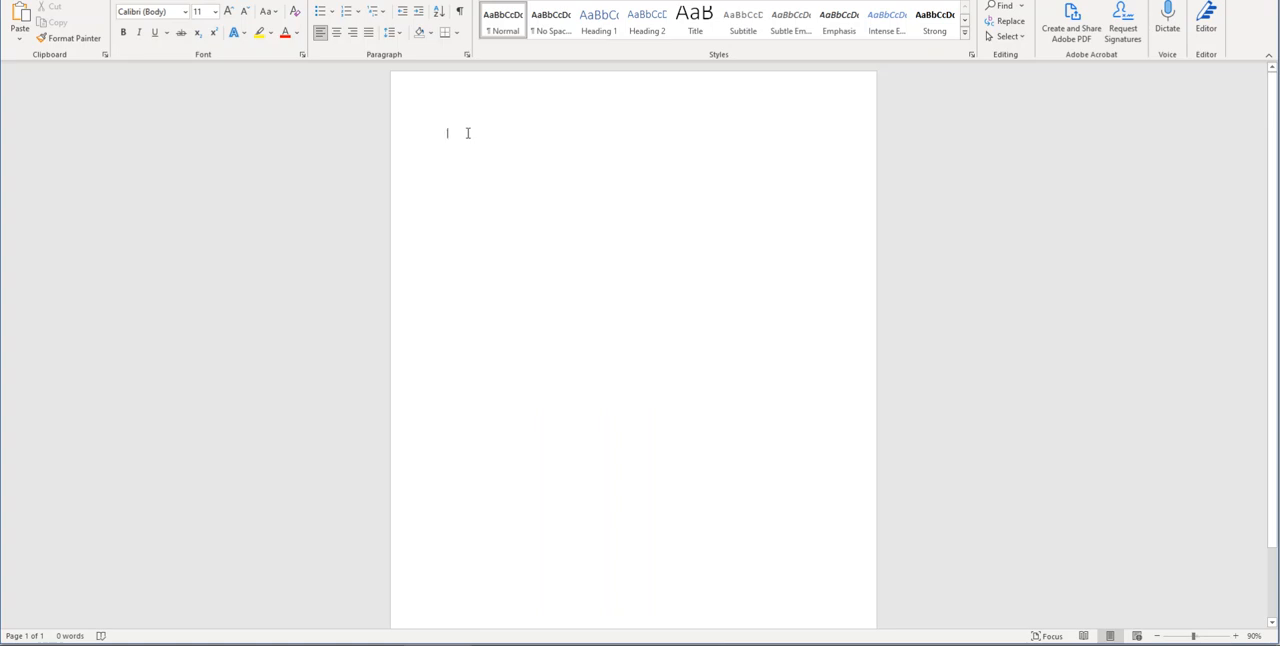
pyautogui.rightClick(466, 132)
pyautogui.click(449, 136)
pyautogui.hotkey('ctrl', 'v')
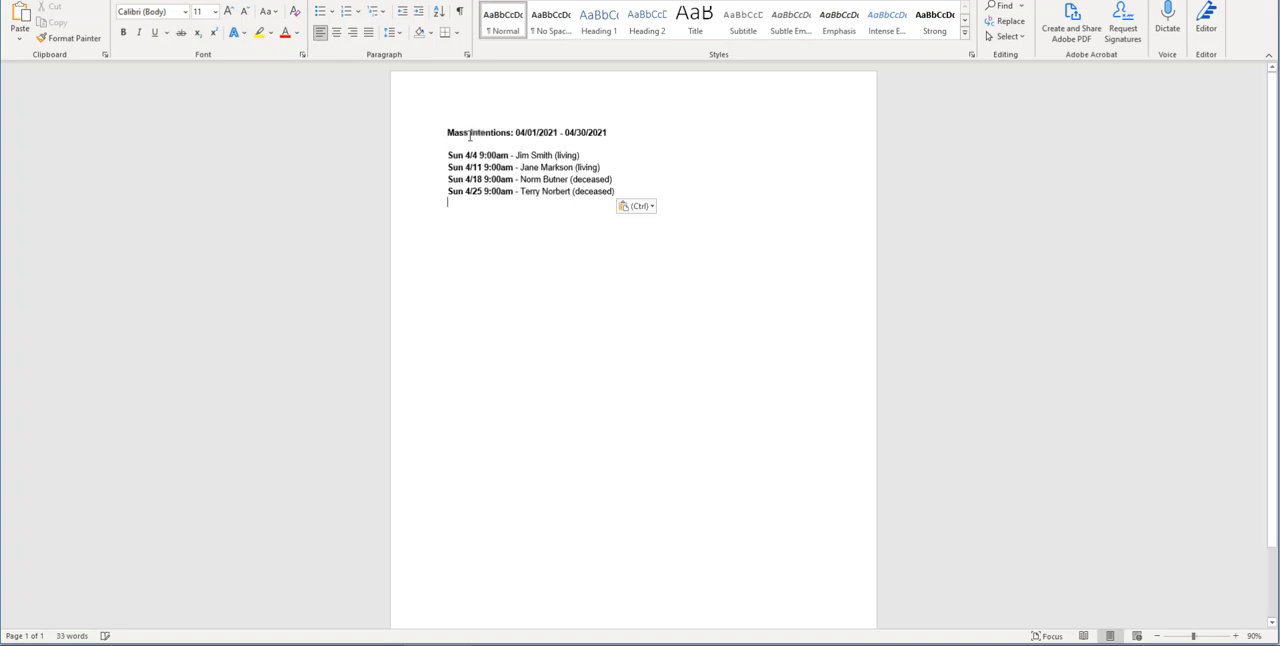
pyautogui.click(582, 154)
pyautogui.moveTo(447, 132); pyautogui.dragTo(688, 283)
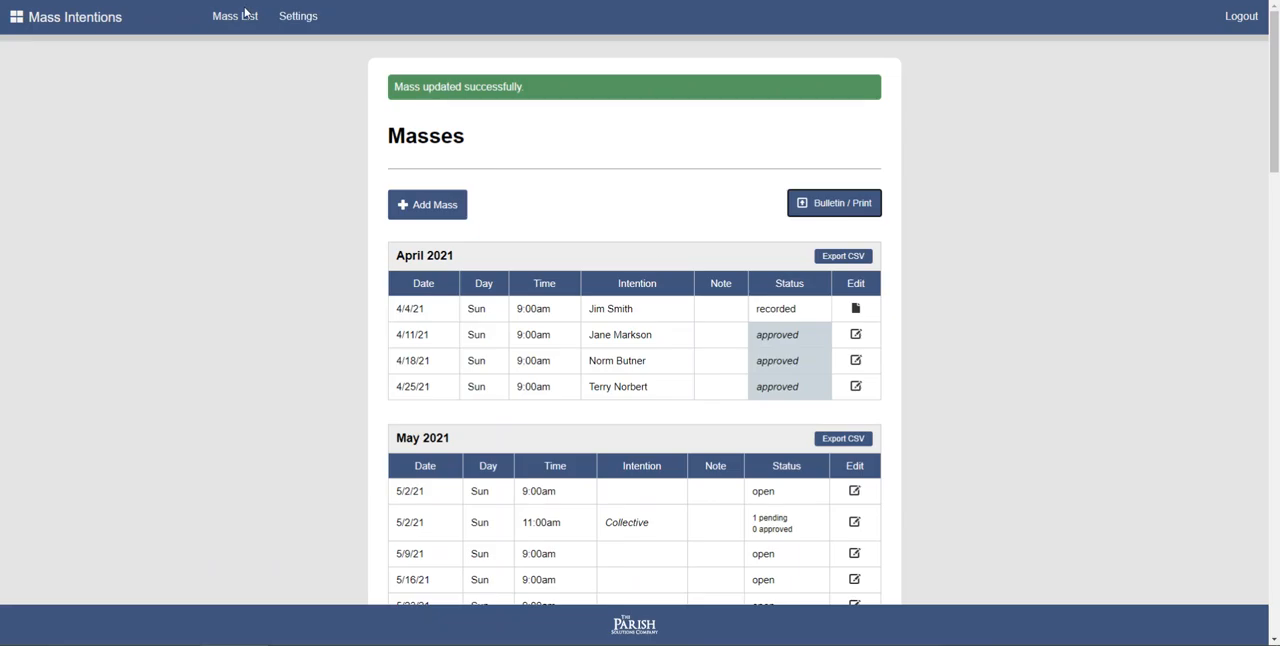
# - Switch back to Mass Intentions, reopen the Bulletin / Print page and look at its date range controls
pyautogui.click(840, 205)
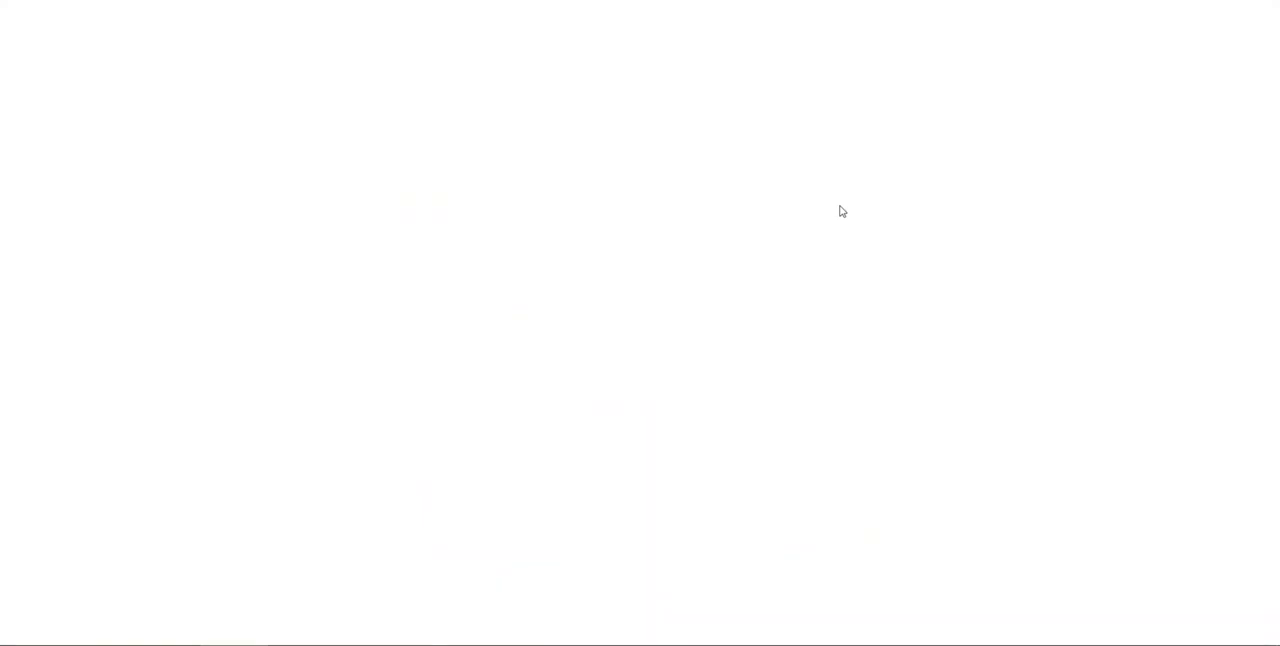
pyautogui.click(133, 188)
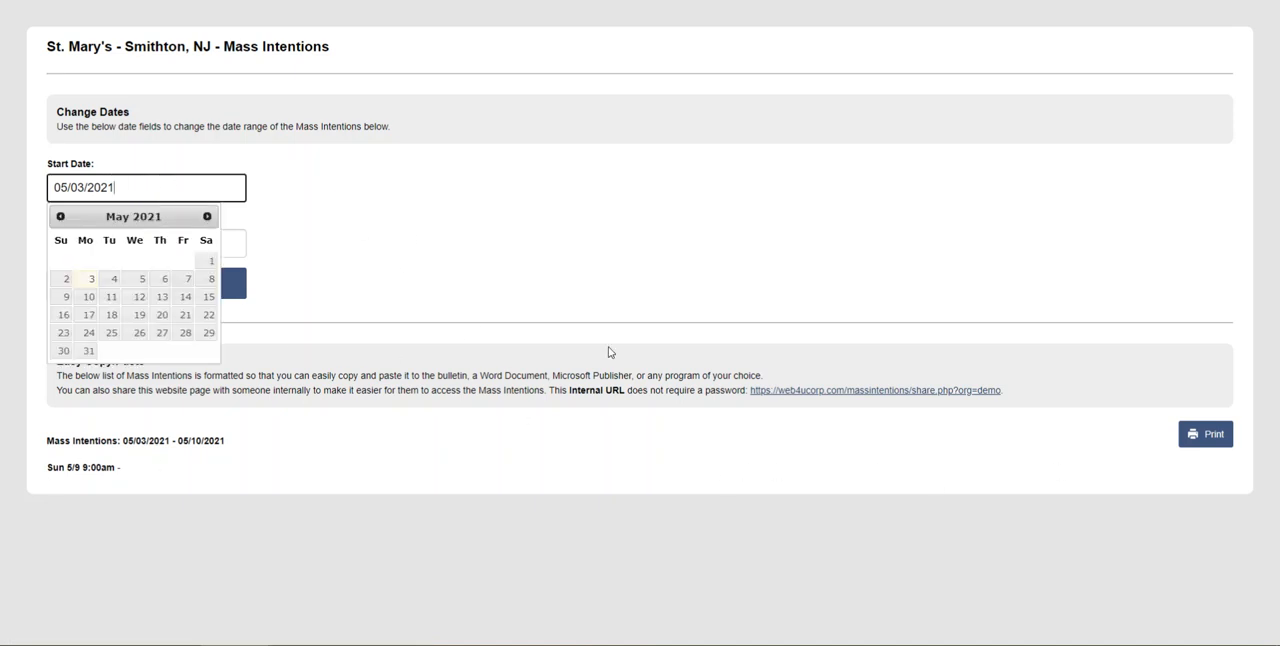
pyautogui.click(647, 265)
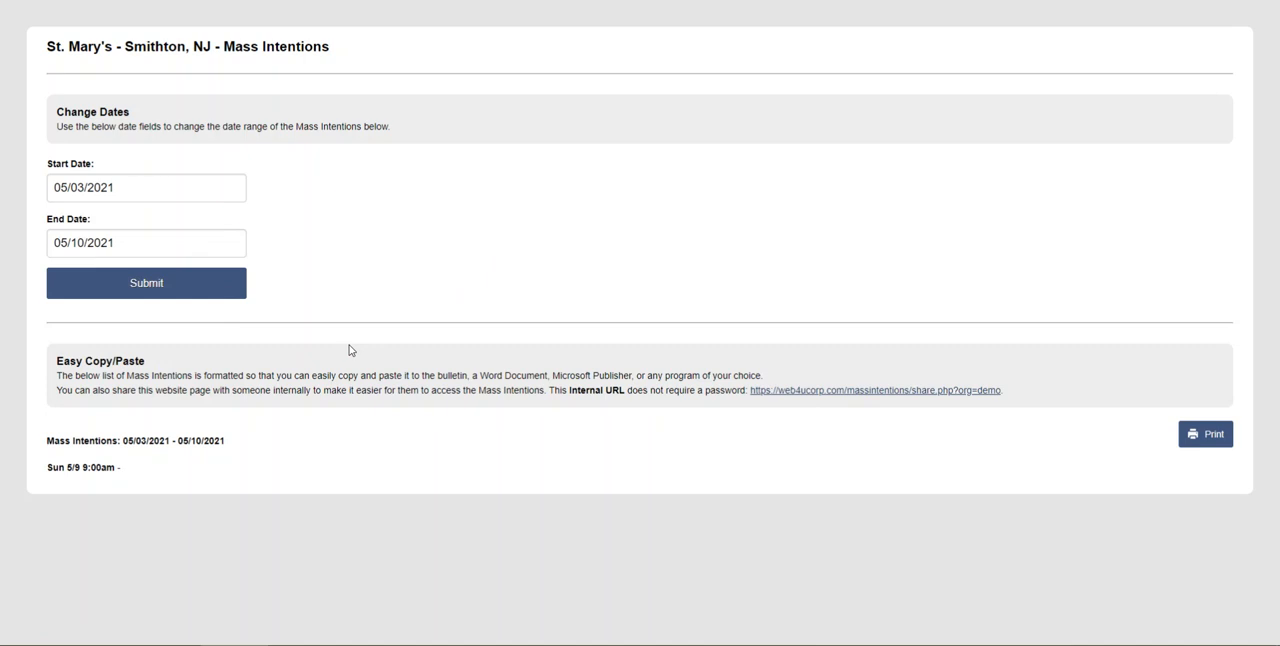
pyautogui.click(141, 278)
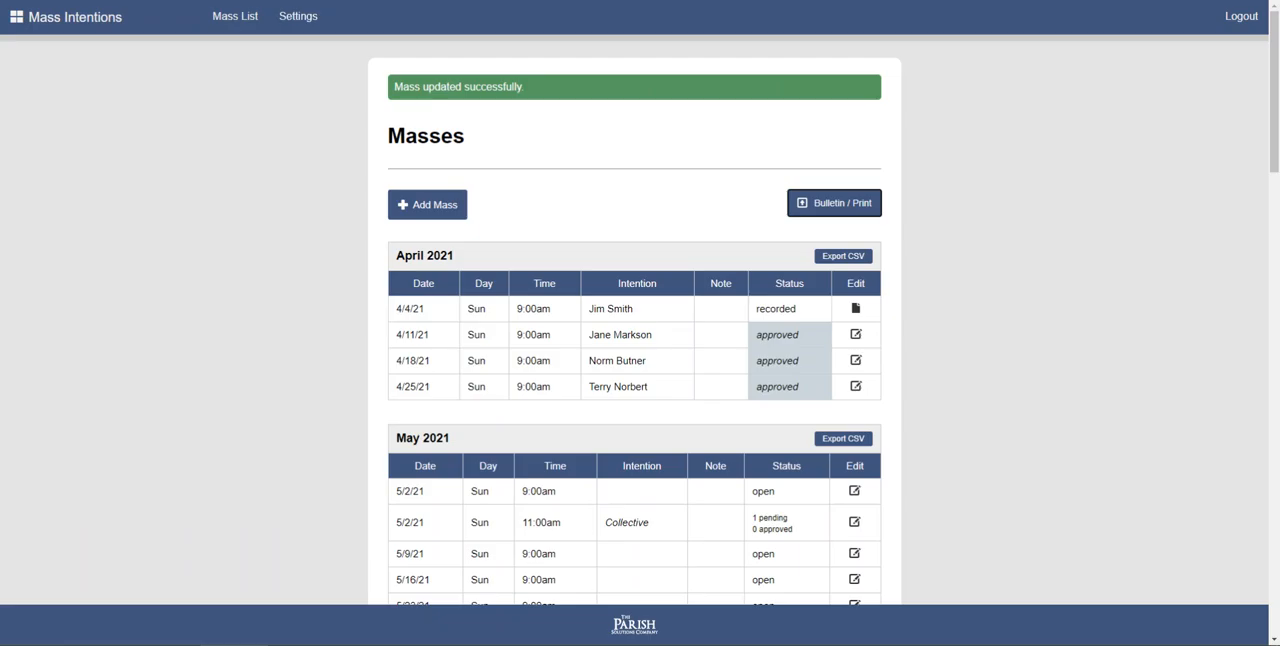
# - Open the public Mass intention request page and examine the April 2021 intentions and the months below
pyautogui.click(60, 26)
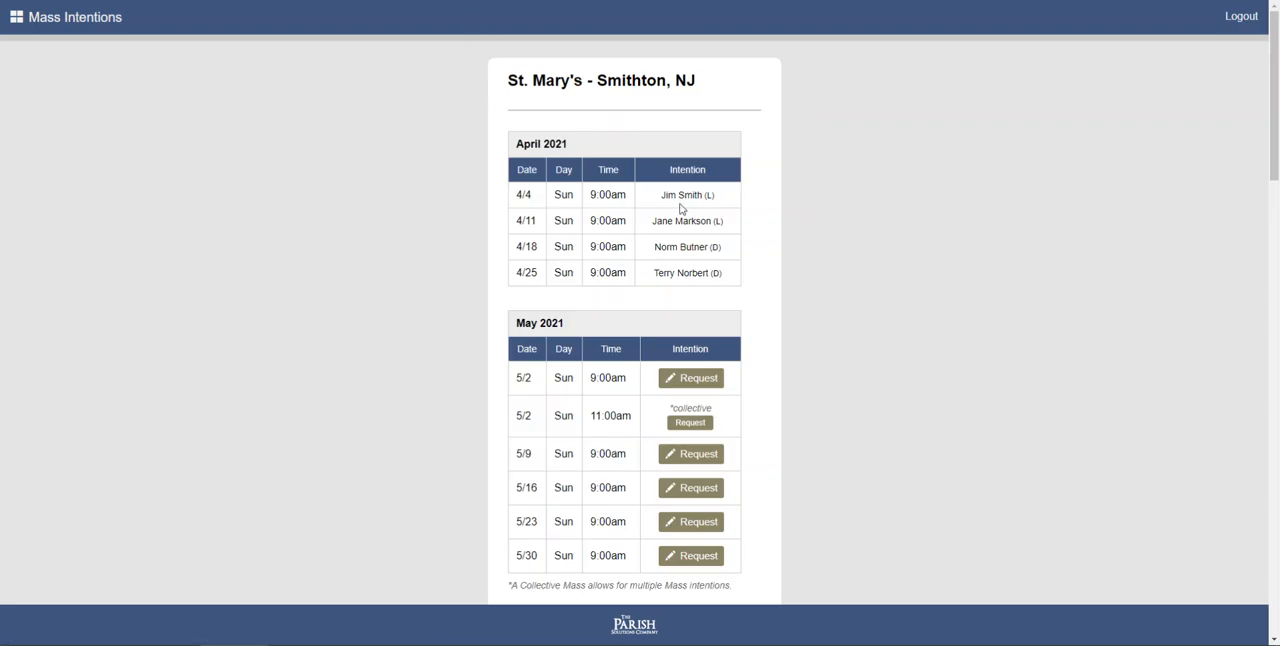
pyautogui.moveTo(660, 195); pyautogui.dragTo(738, 282)
pyautogui.click(738, 282)
pyautogui.moveTo(655, 195); pyautogui.dragTo(743, 284)
pyautogui.click(743, 284)
pyautogui.scroll(-2, 695, 400)
pyautogui.scroll(2, 698, 391)
# - Return to the home page and log in to the admin area with the admin password
pyautogui.click(89, 20)
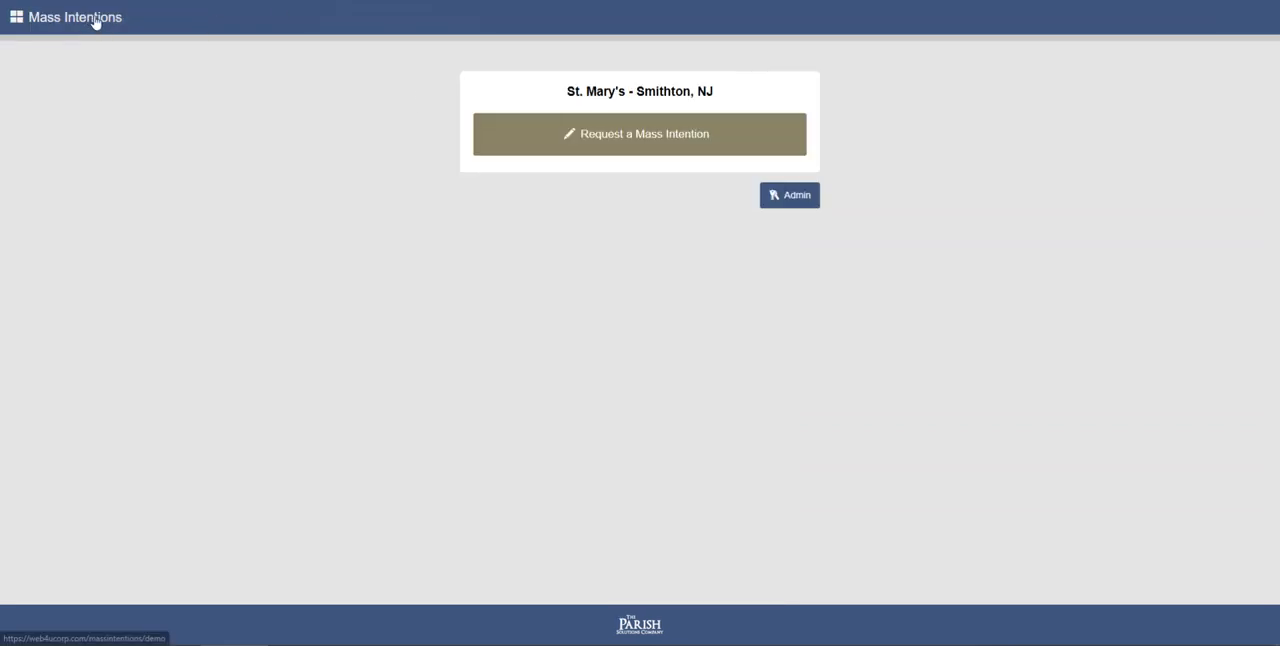
pyautogui.click(776, 200)
pyautogui.click(632, 134)
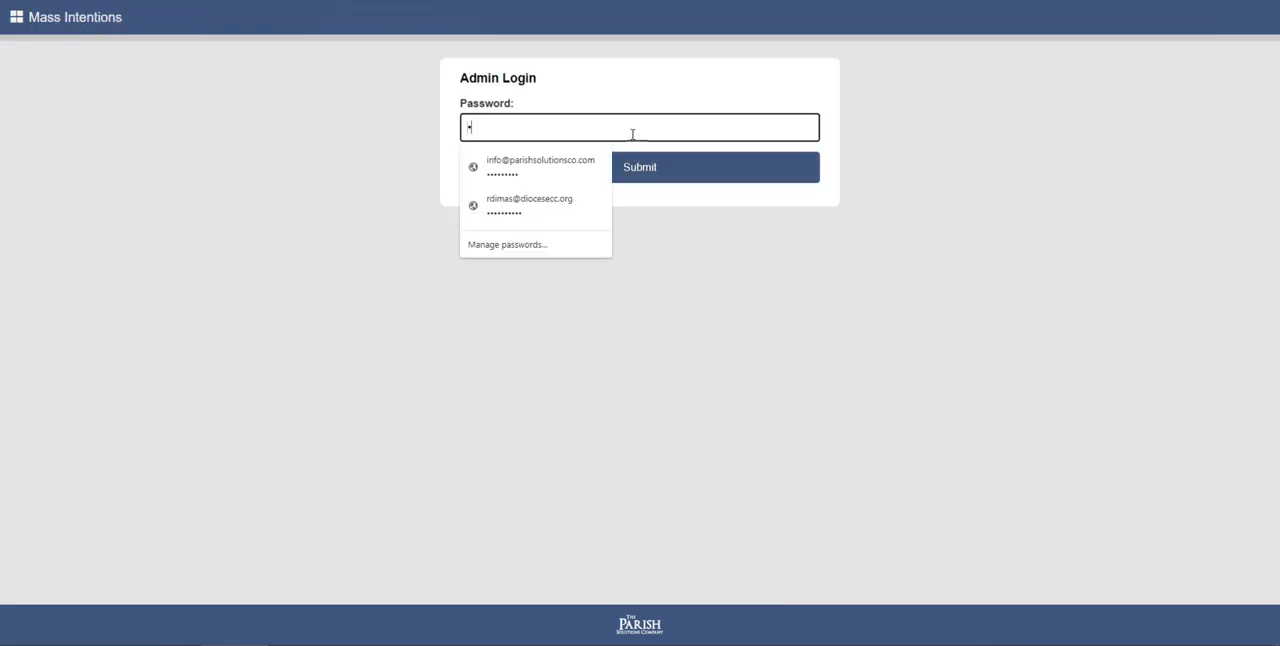
pyautogui.press('Return')
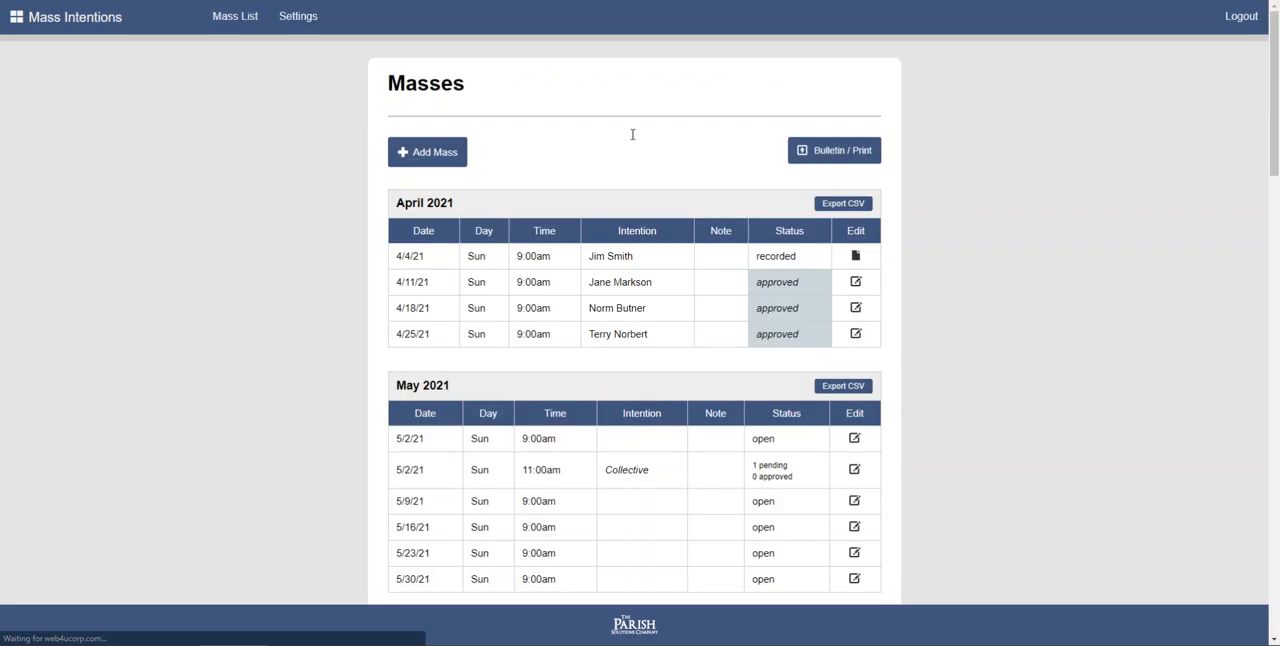
# - Open the Bulletin / Print page from the Masses list and submit the date range 04/01/2021 to 04/30/2021
pyautogui.click(853, 158)
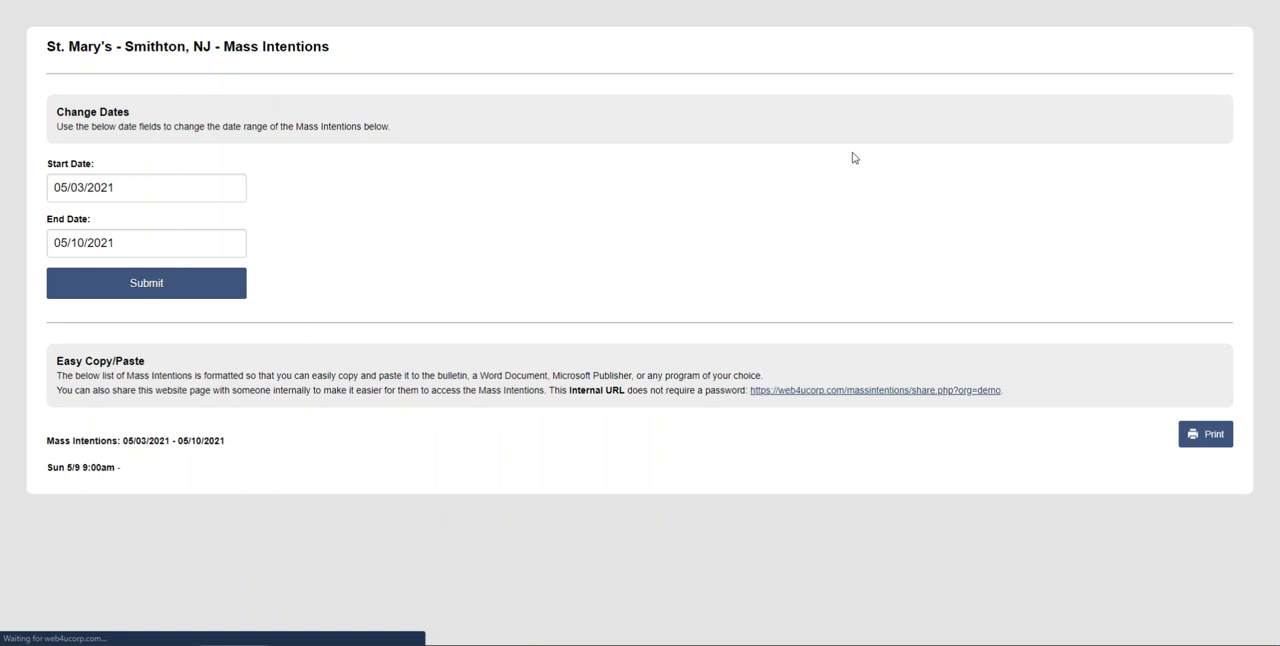
pyautogui.click(145, 190)
pyautogui.click(59, 216)
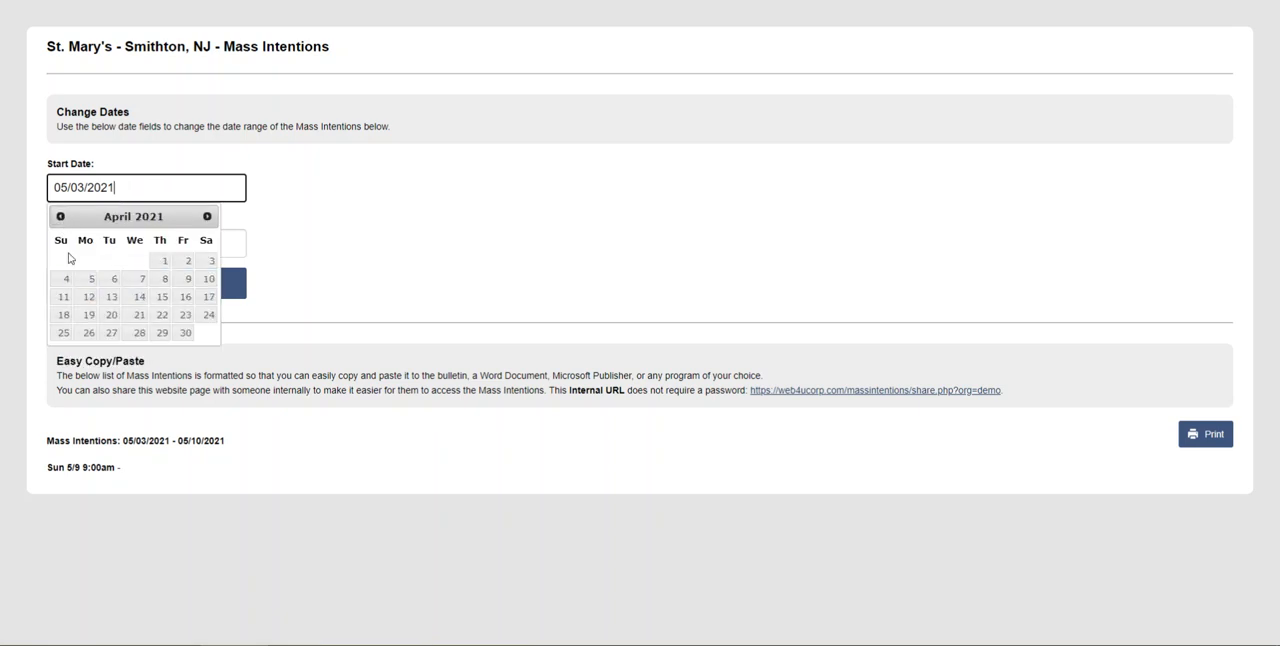
pyautogui.click(153, 262)
pyautogui.click(125, 240)
pyautogui.click(60, 271)
pyautogui.click(185, 388)
pyautogui.click(177, 290)
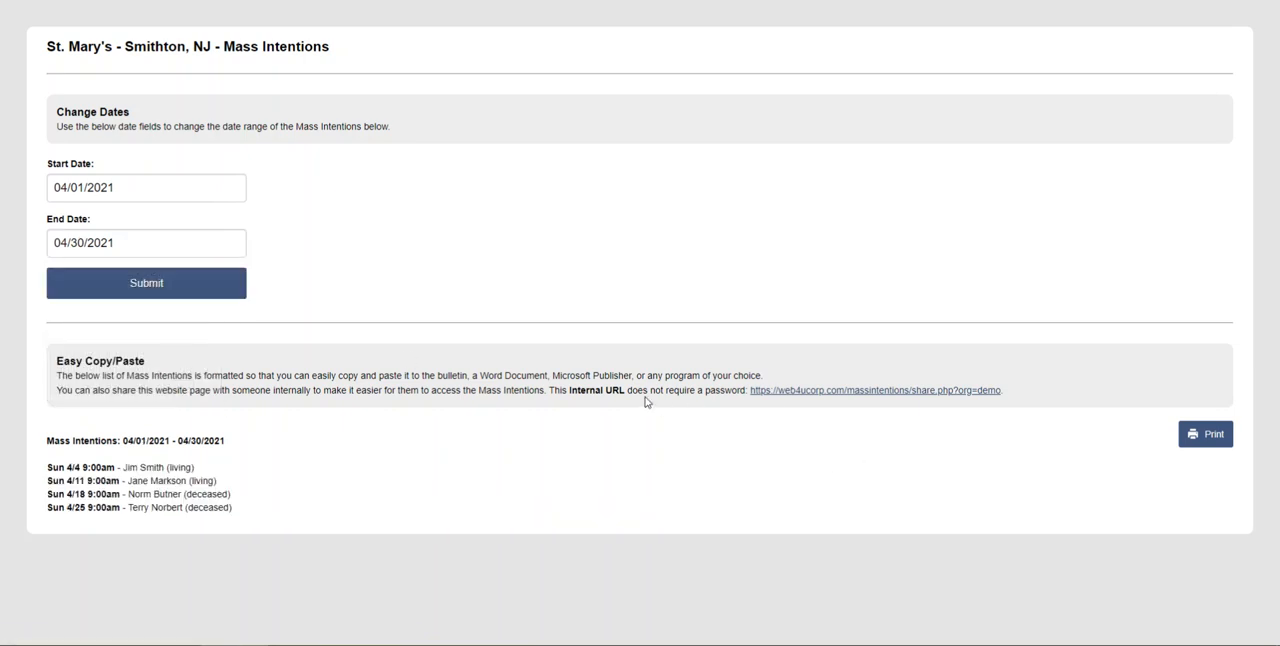
# - Copy the link address of the Internal URL and open that shared page in the browser
pyautogui.rightClick(798, 396)
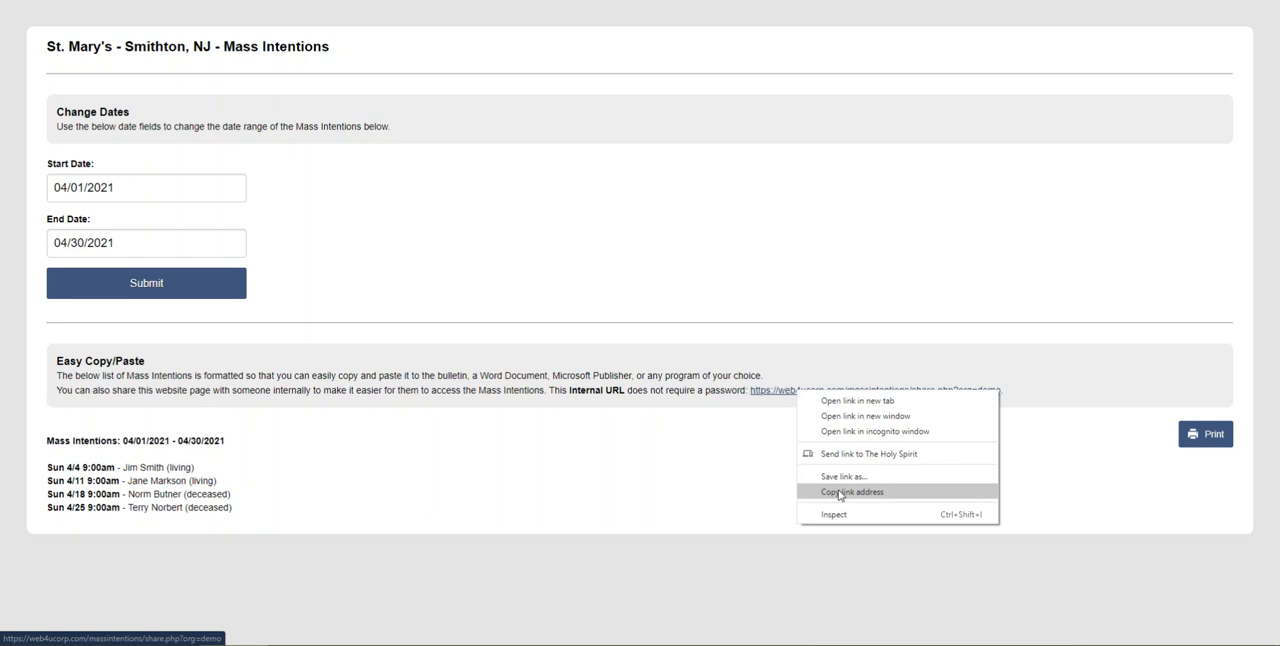
pyautogui.click(840, 494)
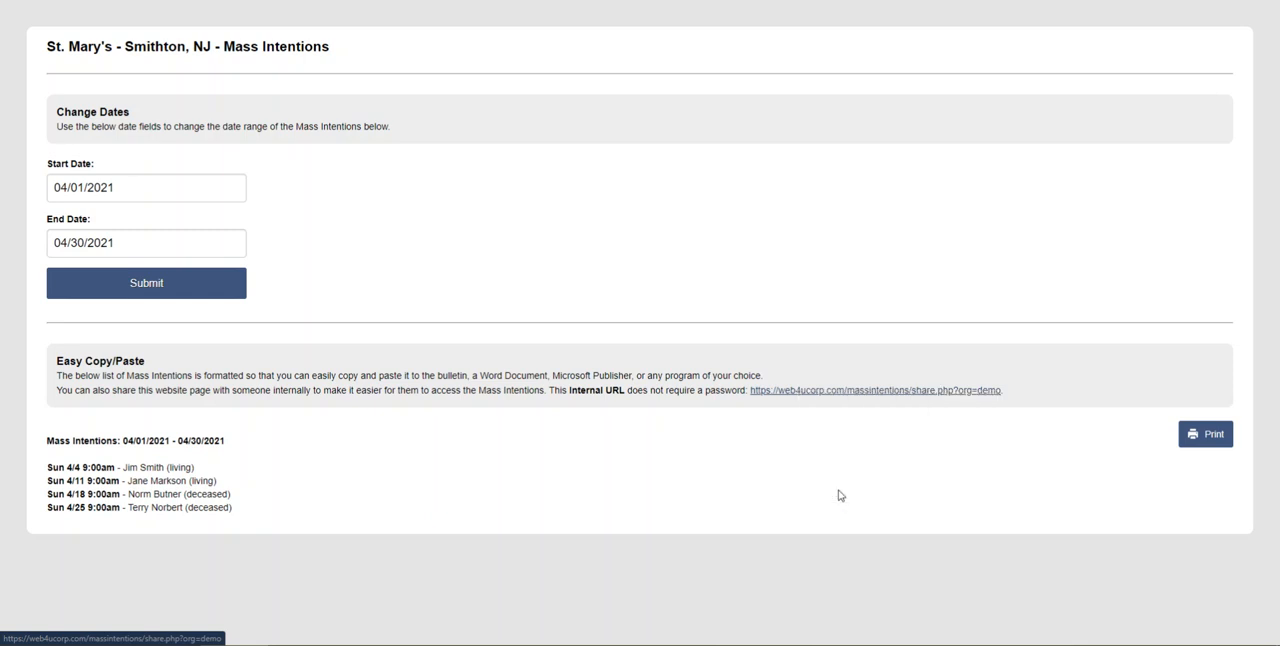
pyautogui.moveTo(260, 514); pyautogui.dragTo(40, 438)
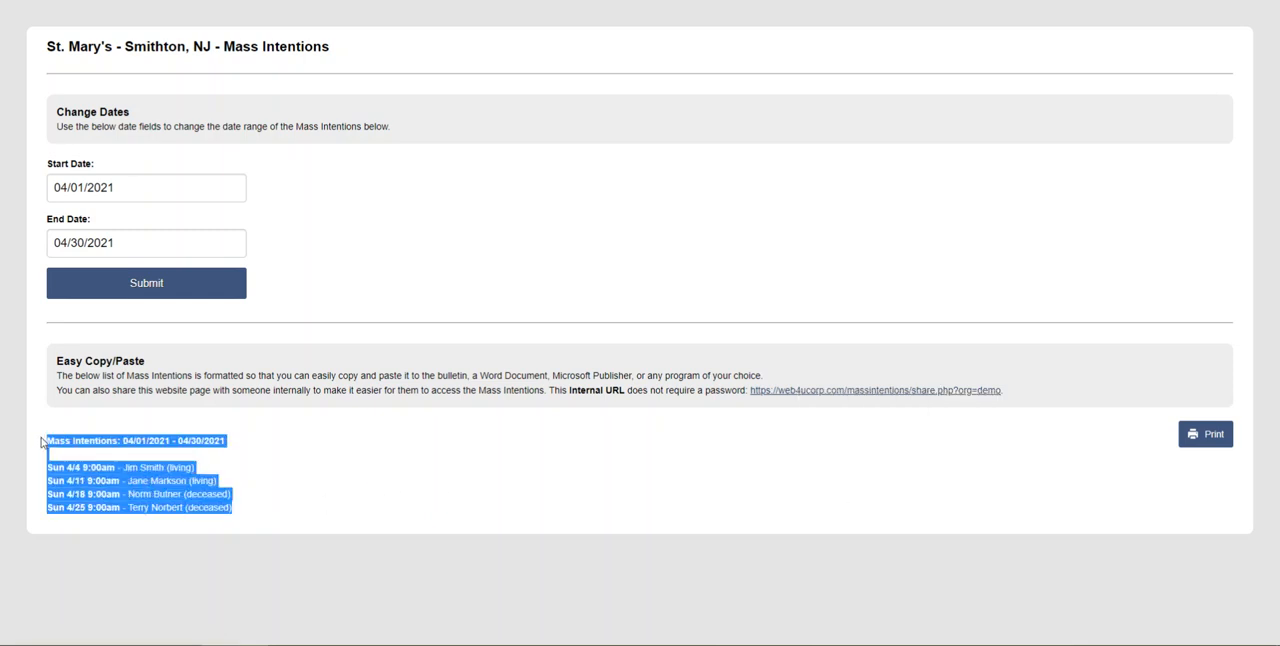
pyautogui.click(563, 405)
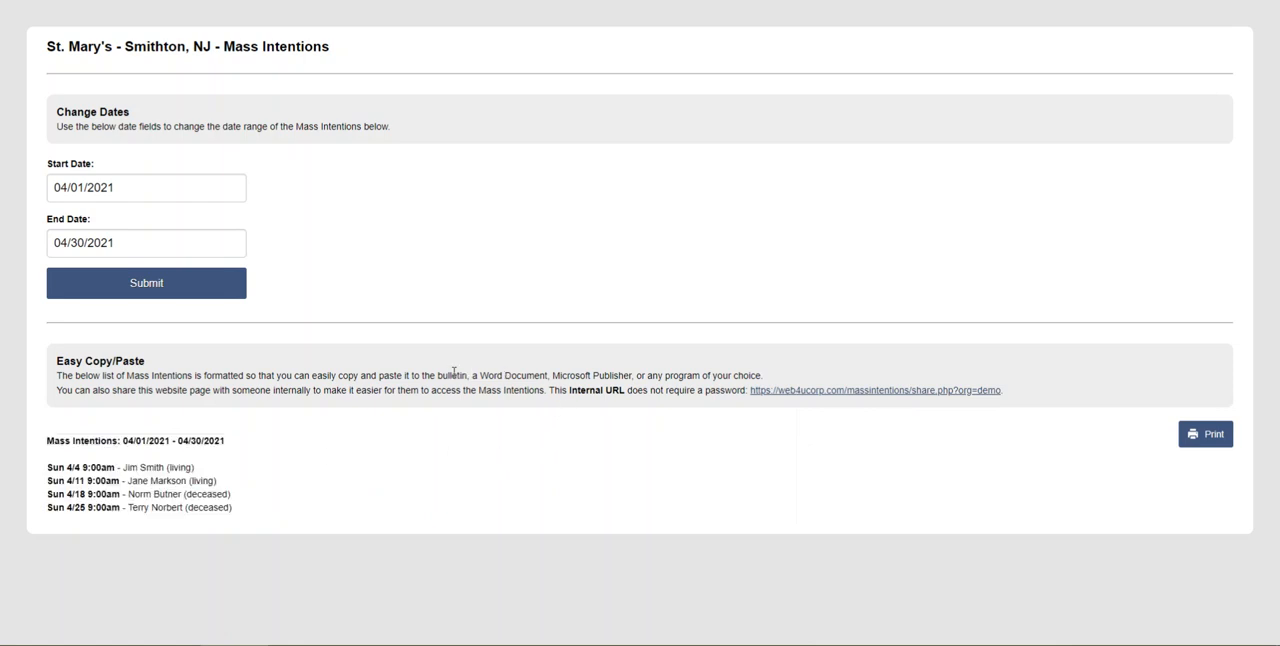
pyautogui.rightClick(786, 389)
pyautogui.click(846, 489)
pyautogui.press('BackSpace')
pyautogui.press('Return')
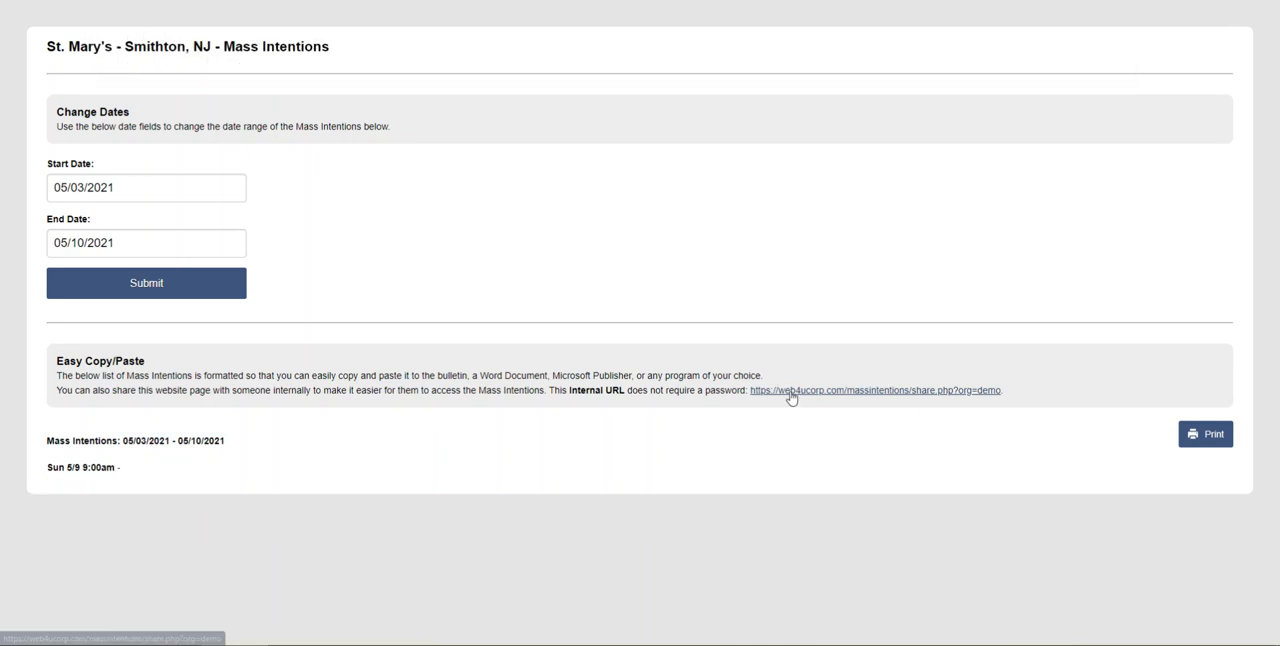
# - On the shared page, list the intentions from 04/01/2021 to 04/30/2021 and select the whole resulting list
pyautogui.click(178, 186)
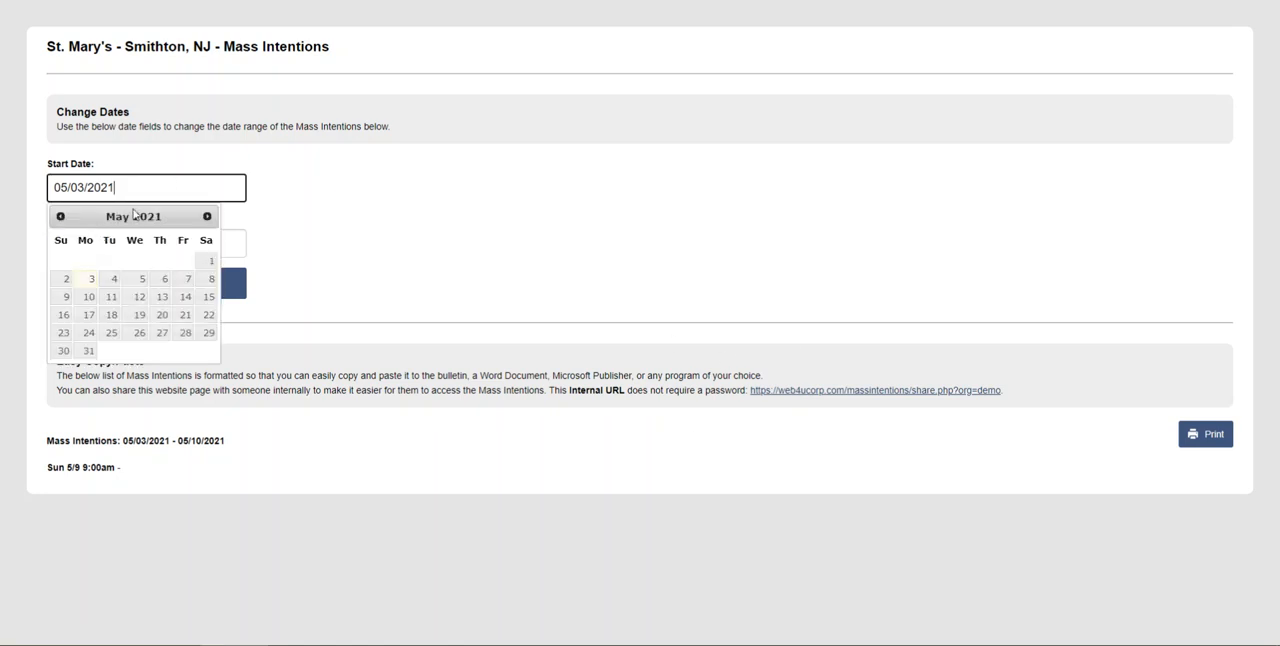
pyautogui.click(59, 216)
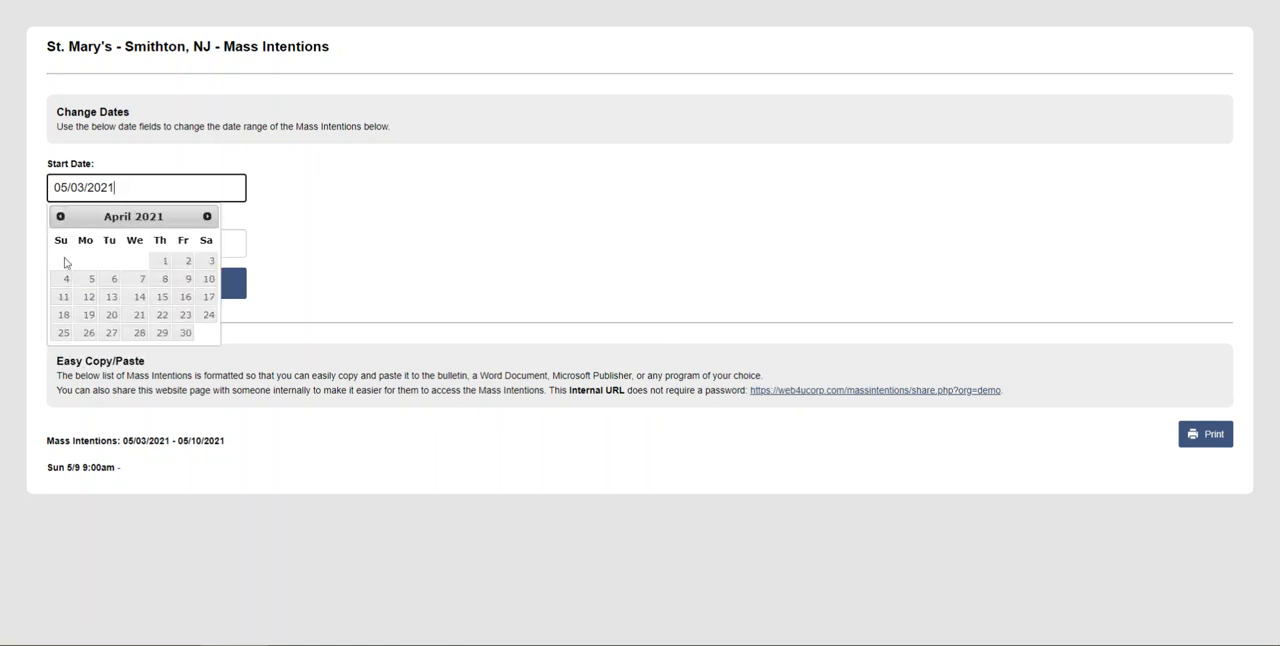
pyautogui.click(162, 261)
pyautogui.click(159, 243)
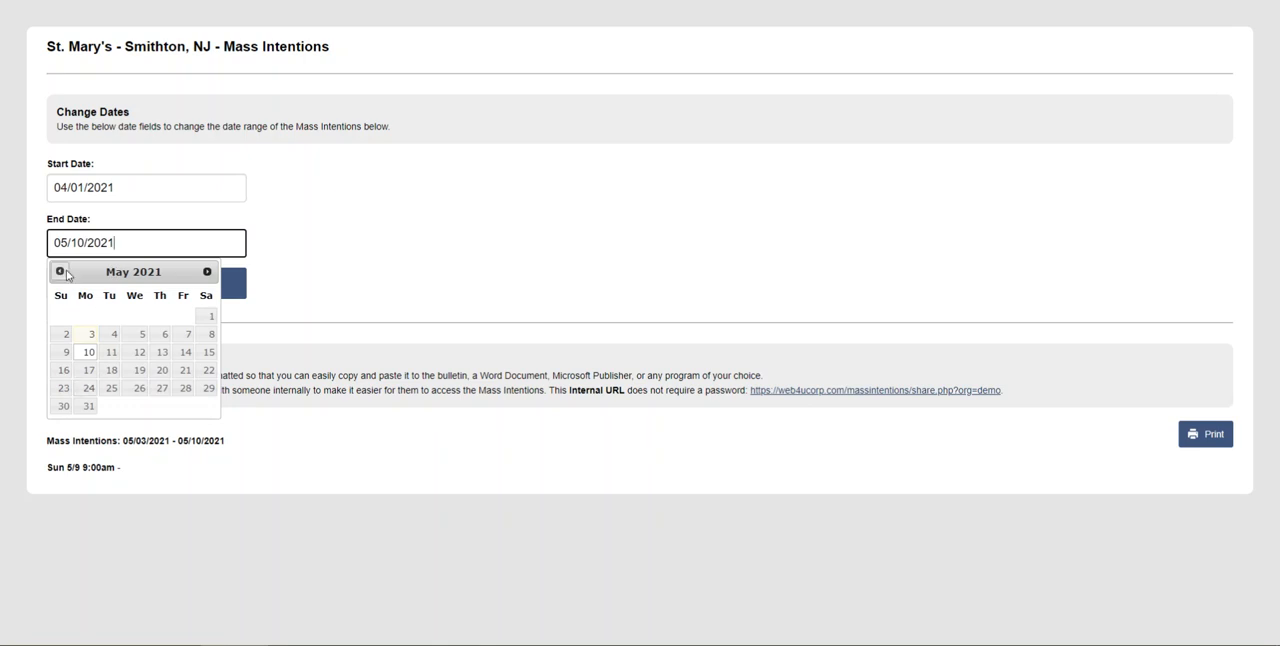
pyautogui.click(60, 271)
pyautogui.click(180, 390)
pyautogui.click(139, 287)
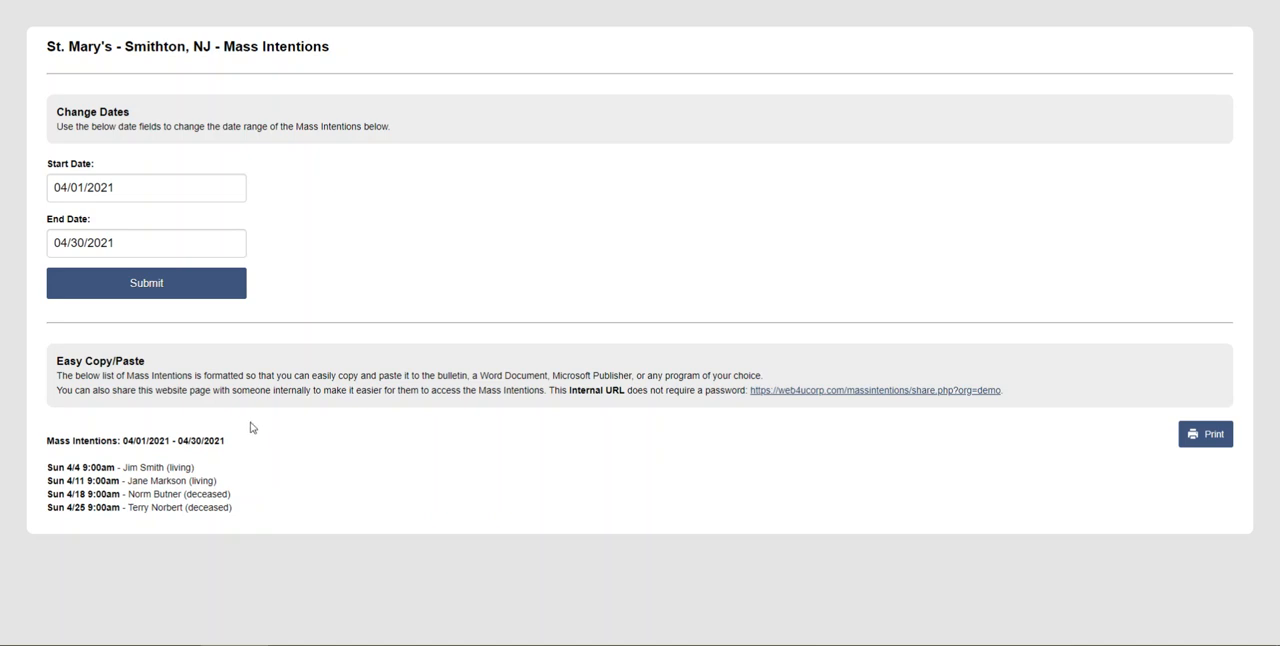
pyautogui.moveTo(260, 517); pyautogui.dragTo(26, 438)
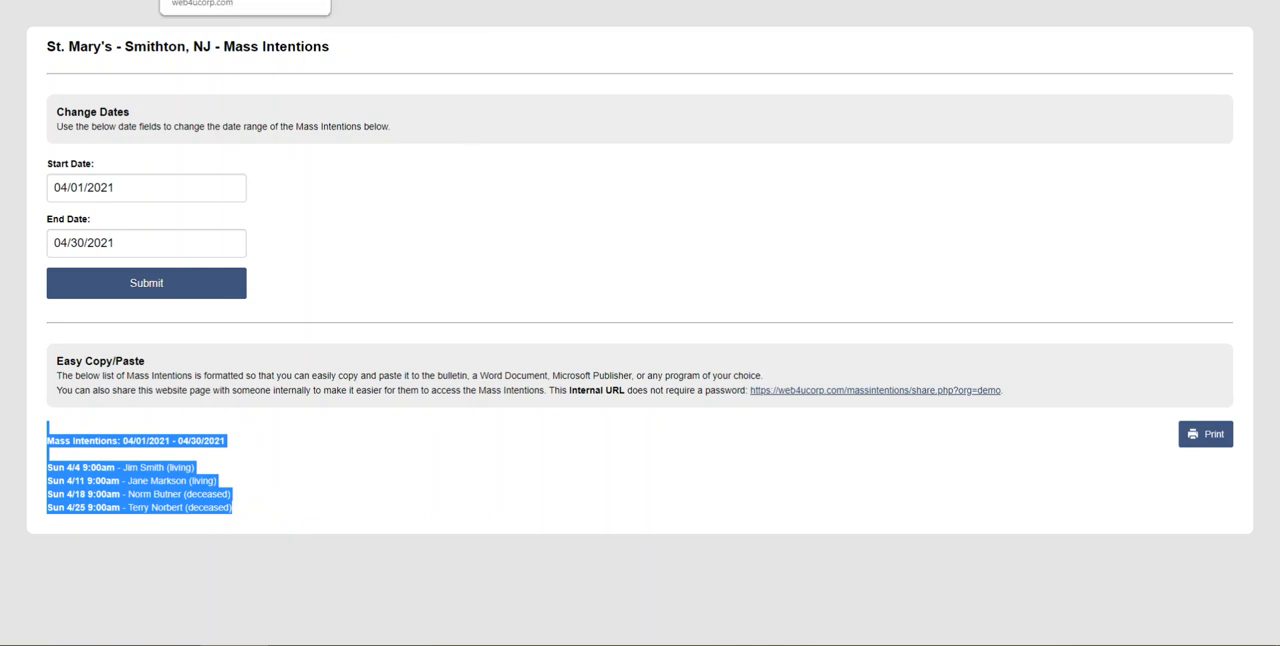
# - Go from the admin Masses list to the public request page and examine the April and May 2021 Masses
pyautogui.click(235, 0)
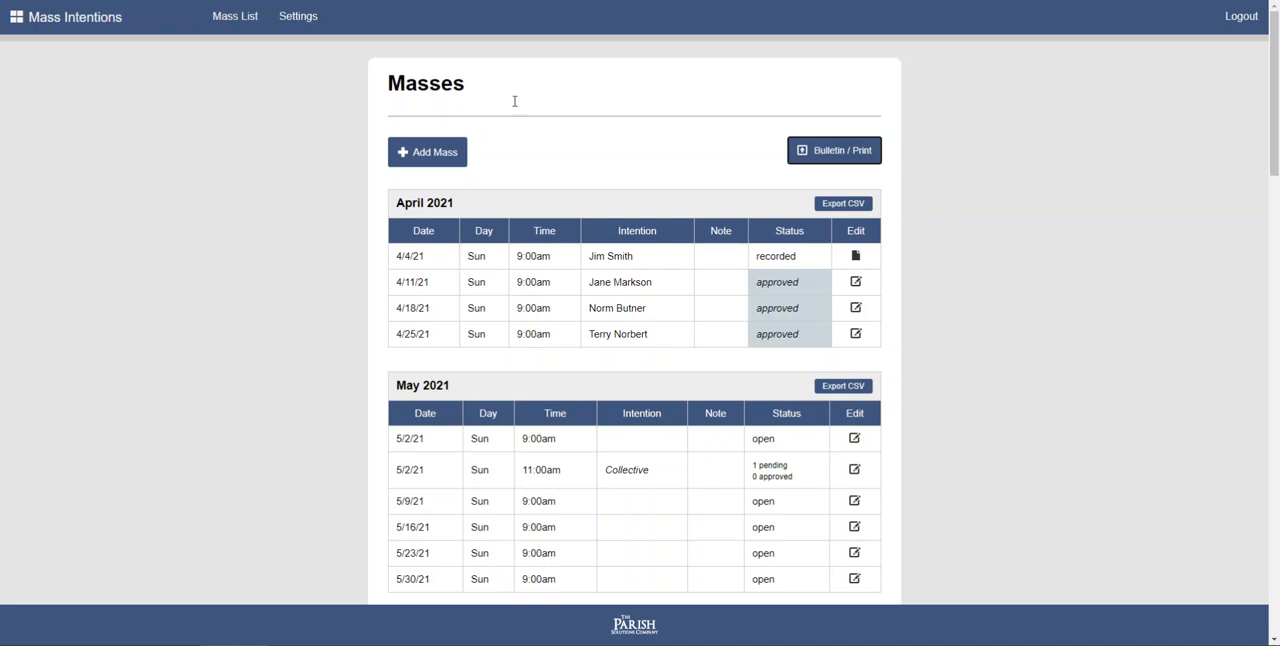
pyautogui.click(829, 153)
pyautogui.click(106, 32)
pyautogui.click(603, 146)
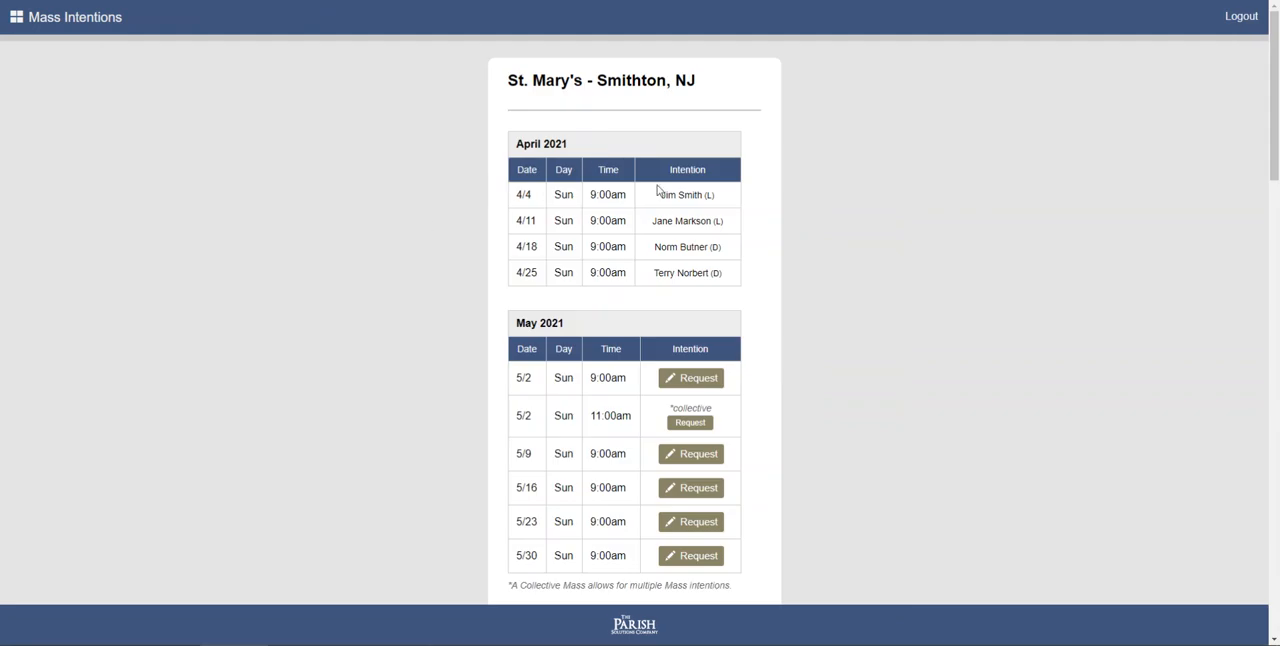
pyautogui.moveTo(516, 188); pyautogui.dragTo(700, 246)
pyautogui.click(710, 240)
pyautogui.scroll(-2, 618, 253)
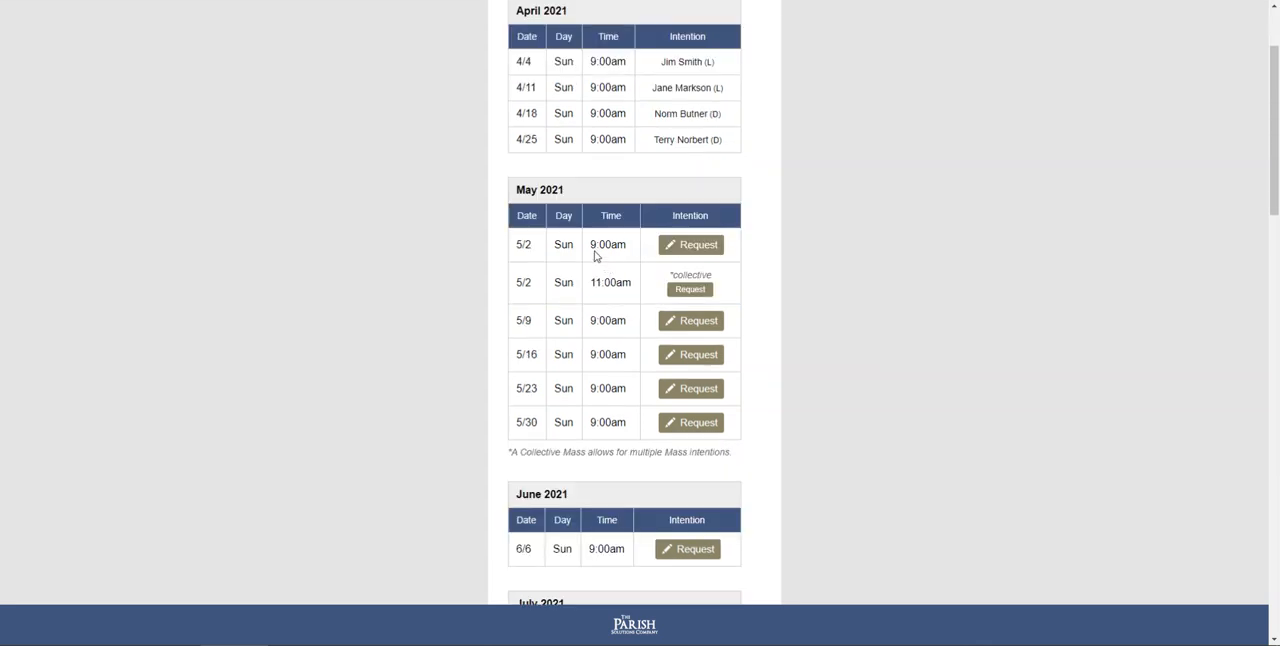
# - Examine the requestable Masses for May and June 2021 on the public page, including the 5/2 11:00am collective Mass
pyautogui.scroll(-5, 640, 290)
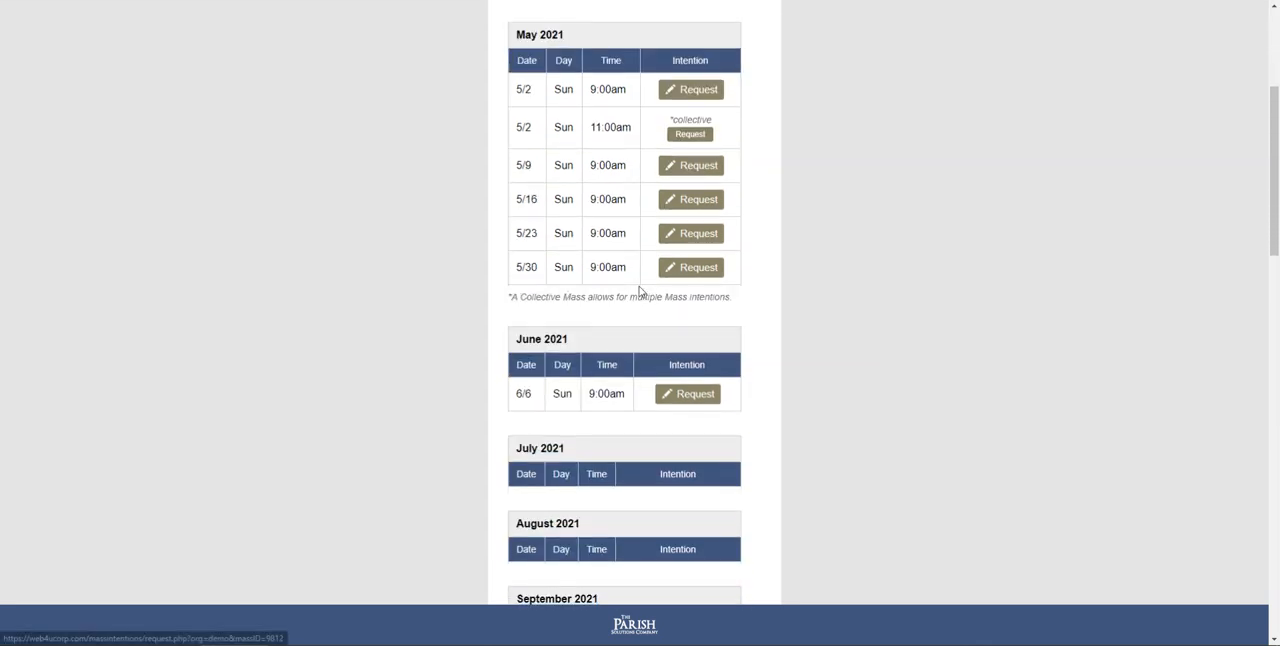
pyautogui.scroll(4, 650, 280)
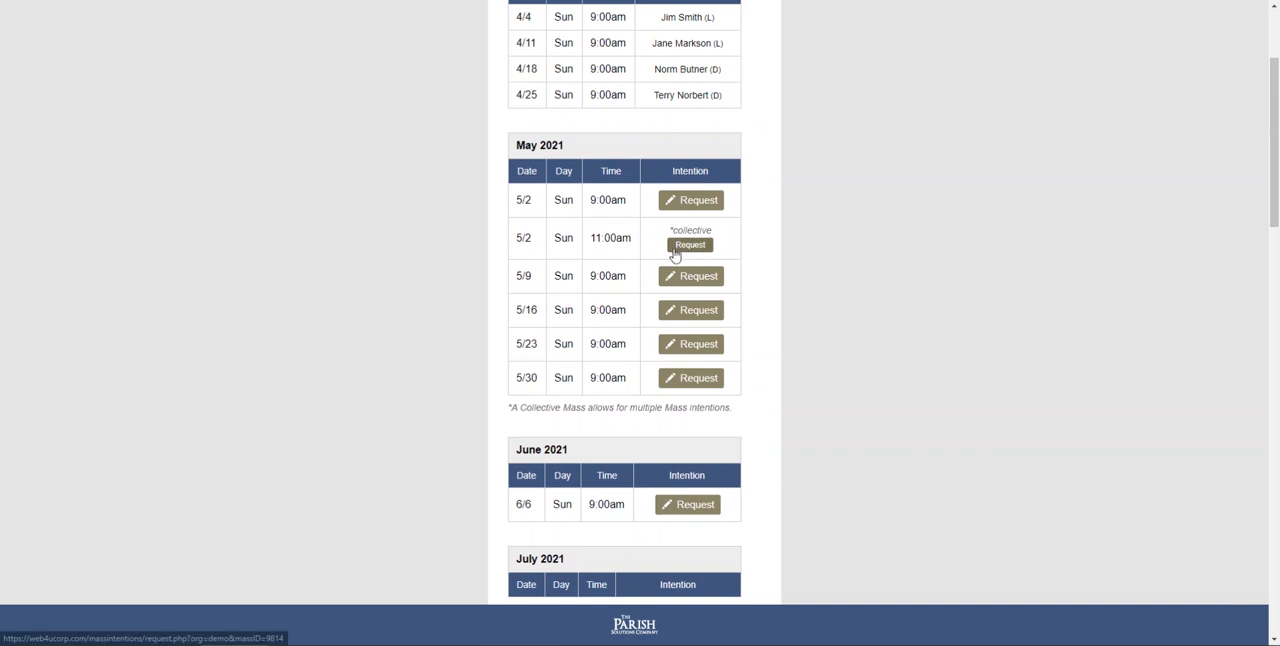
pyautogui.scroll(1, 636, 285)
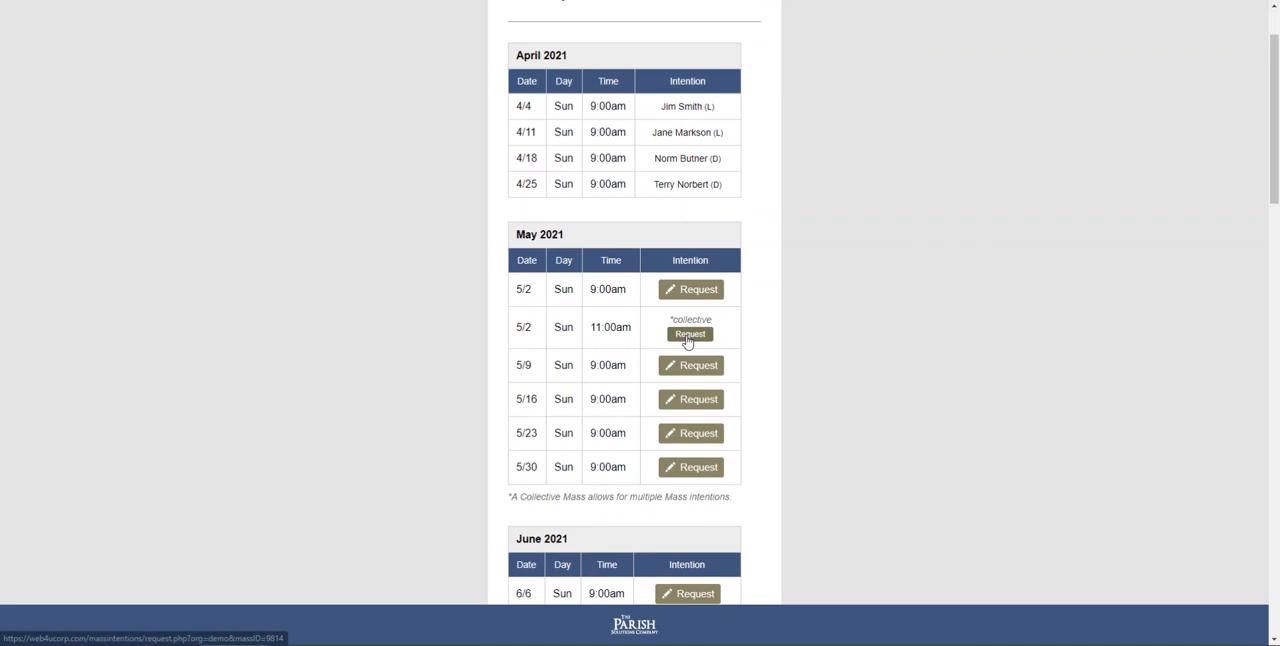
pyautogui.scroll(1, 686, 342)
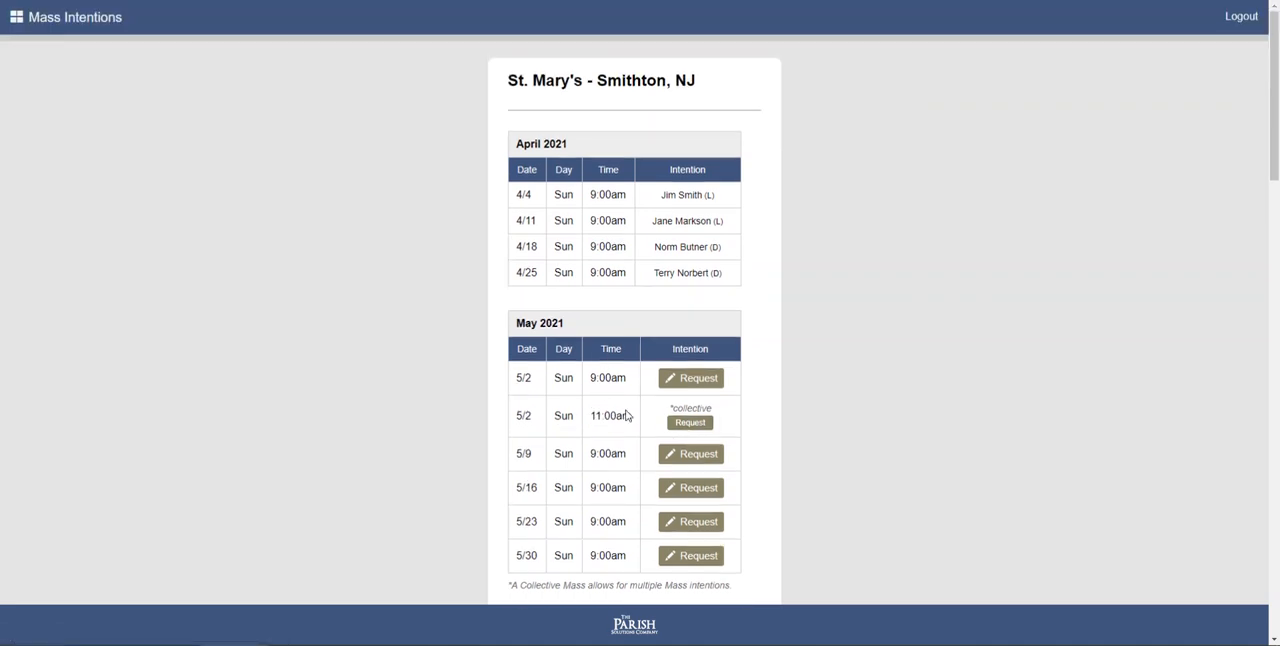
# - Return to the Mass Intentions home page and log in to the admin area with the admin password
pyautogui.click(57, 28)
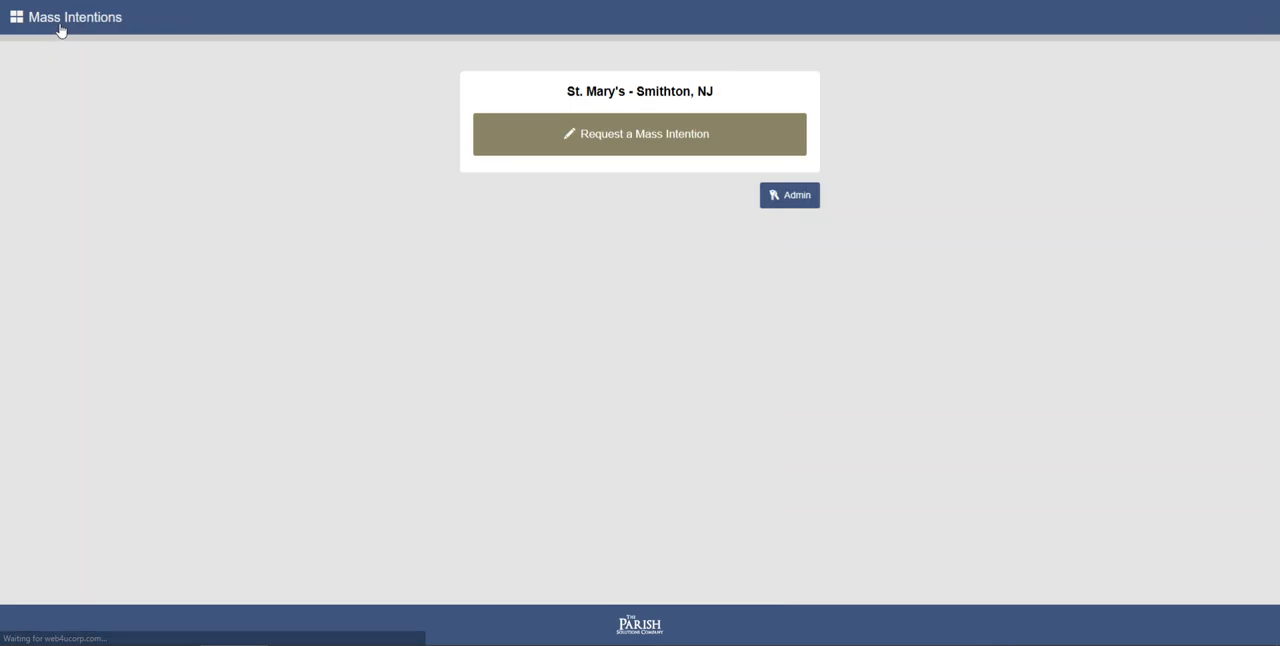
pyautogui.click(789, 195)
pyautogui.click(639, 130)
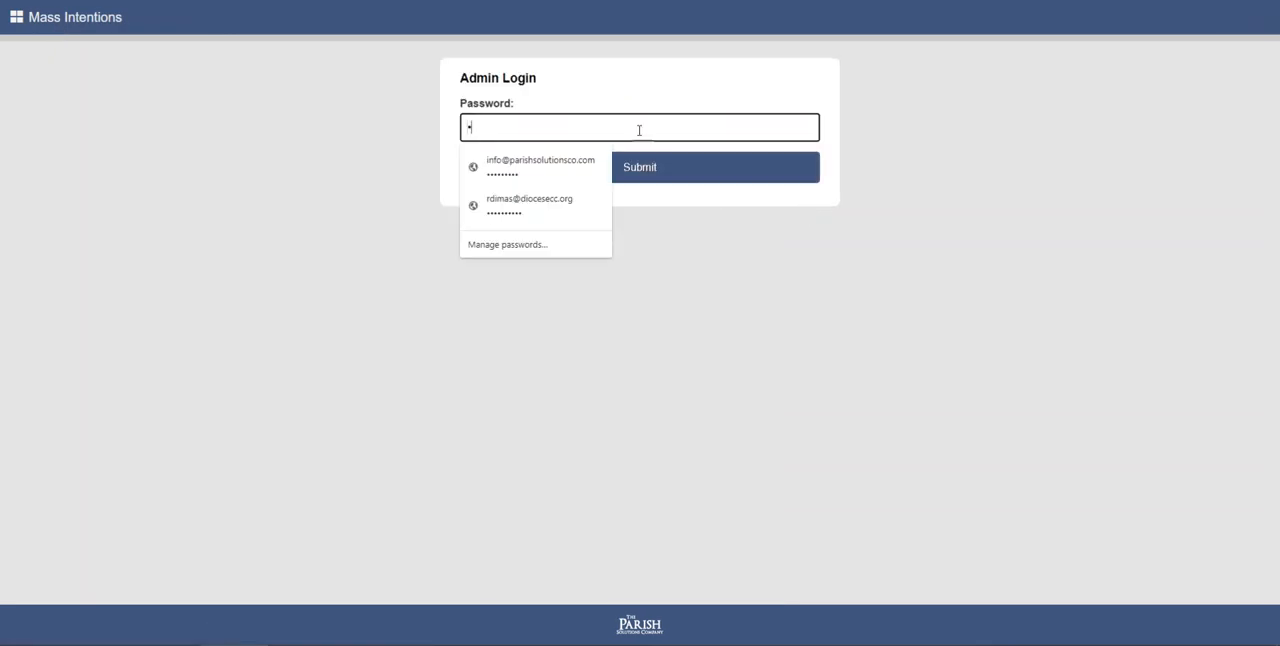
pyautogui.write('••')
pyautogui.press('Return')
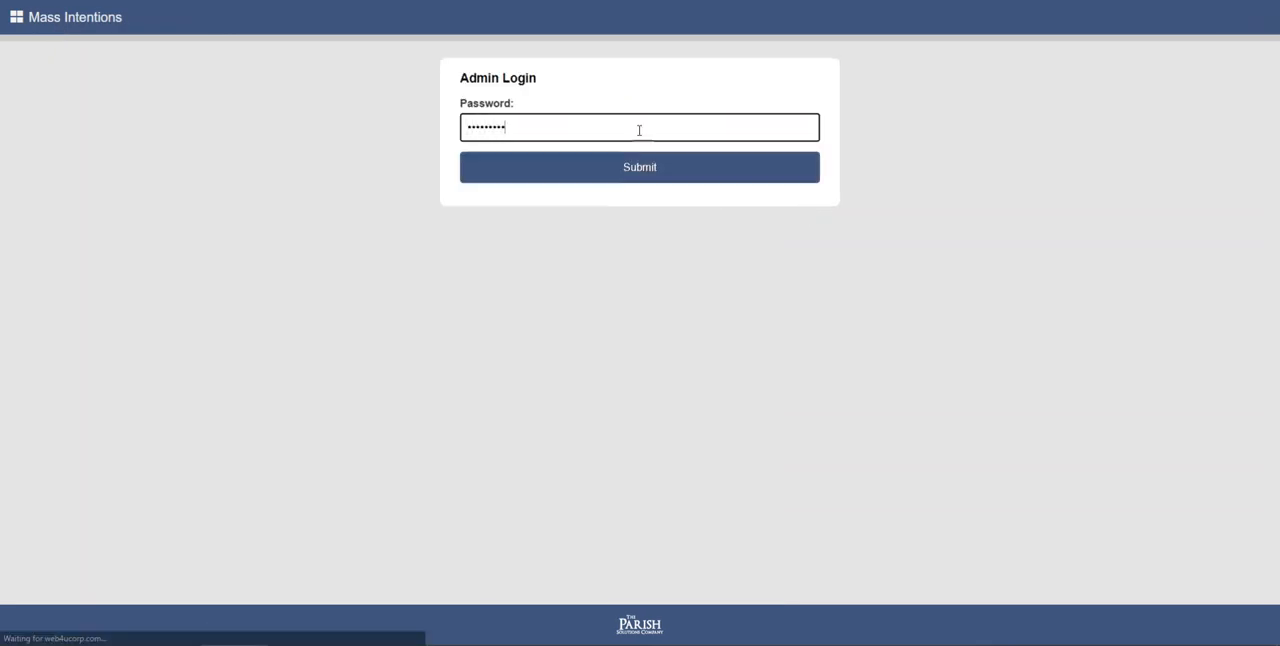
# - Review the Admin Settings and General Settings, including the mailing address, reminder and donation options, and return to the Mass list
pyautogui.click(290, 24)
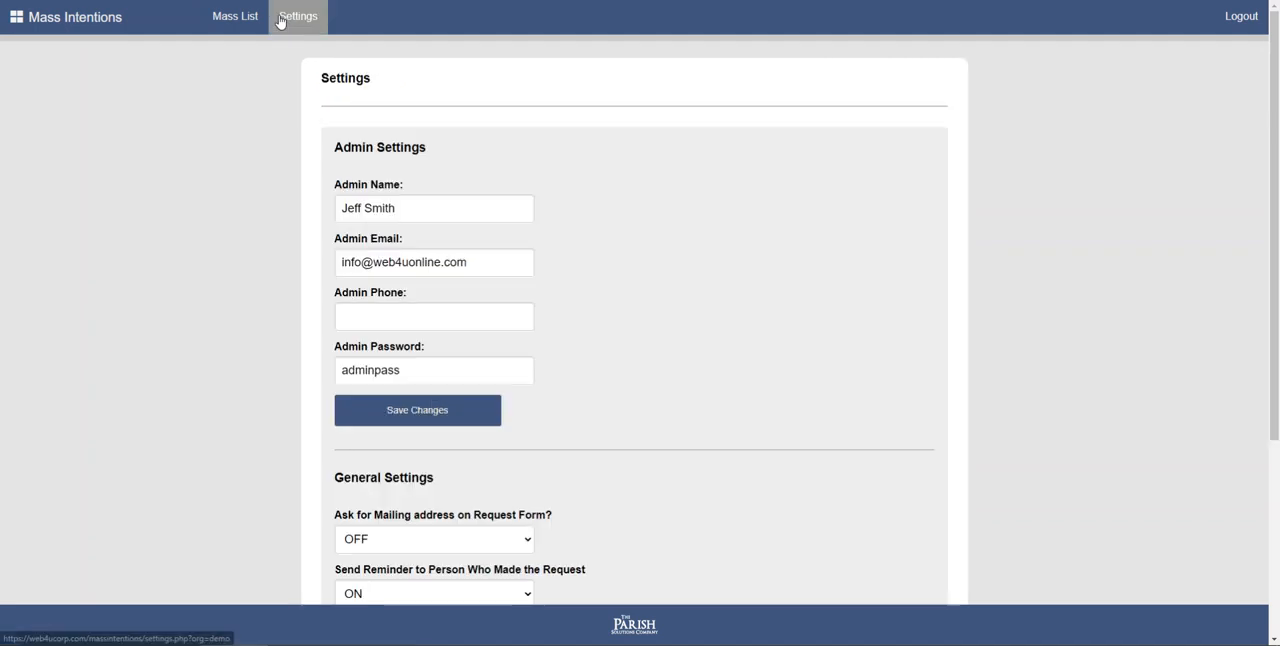
pyautogui.scroll(-1, 405, 180)
pyautogui.scroll(-2, 400, 162)
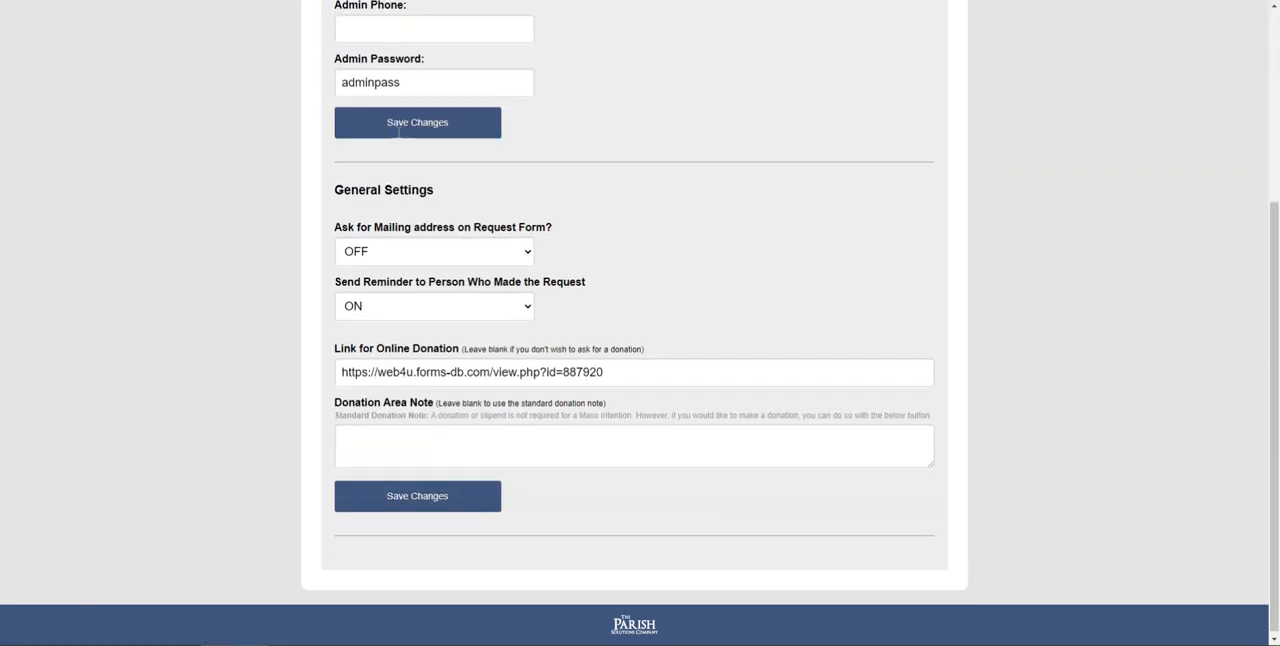
pyautogui.scroll(4, 419, 343)
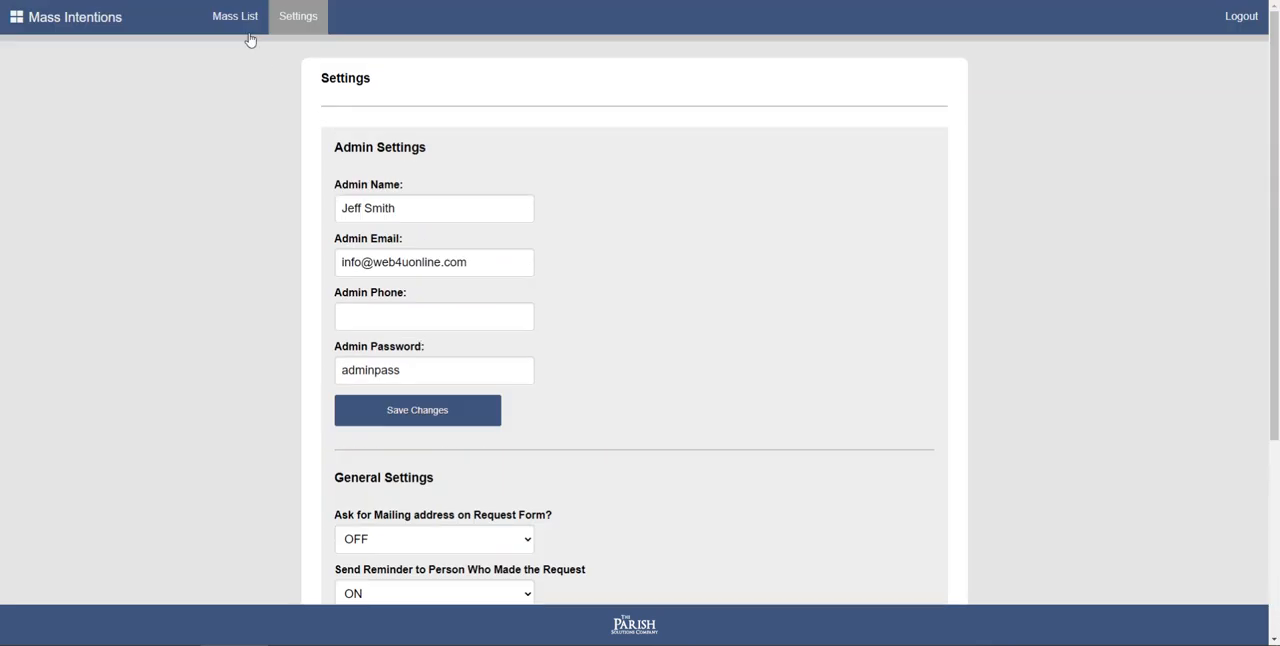
pyautogui.click(240, 30)
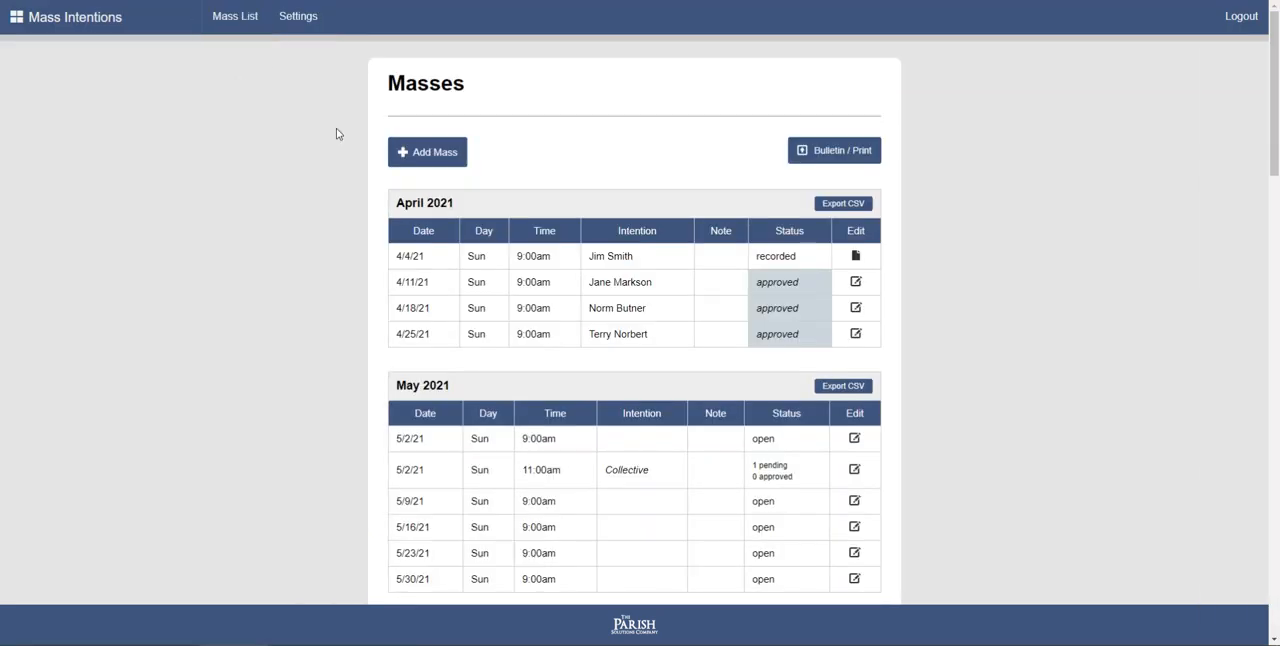